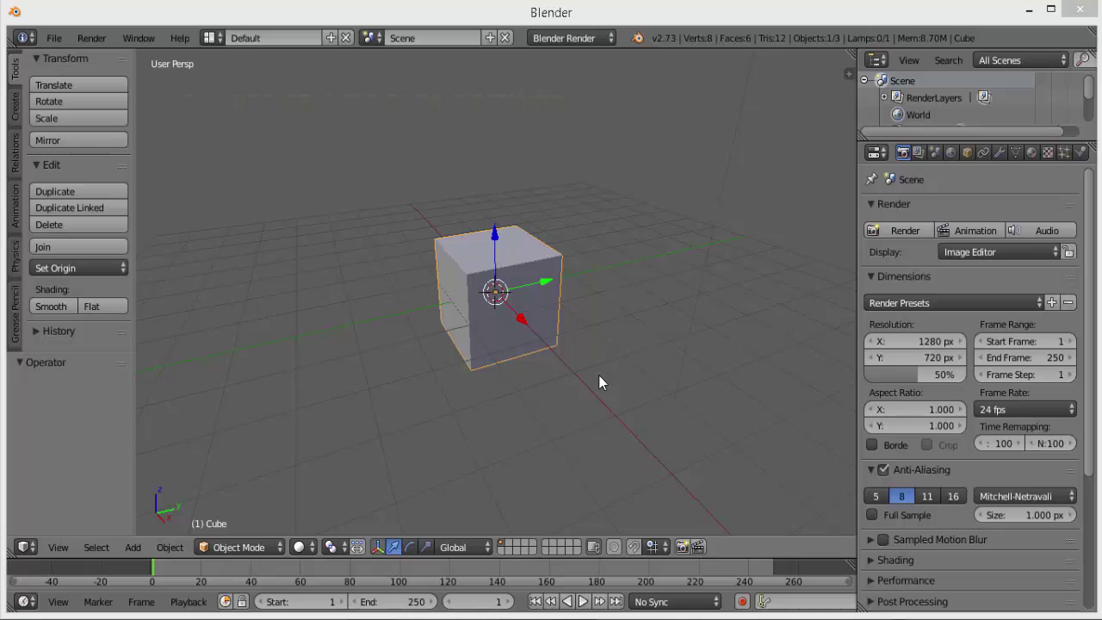
- Raise the default cube along Z so that it floats well above the grid
left_click(493, 233)
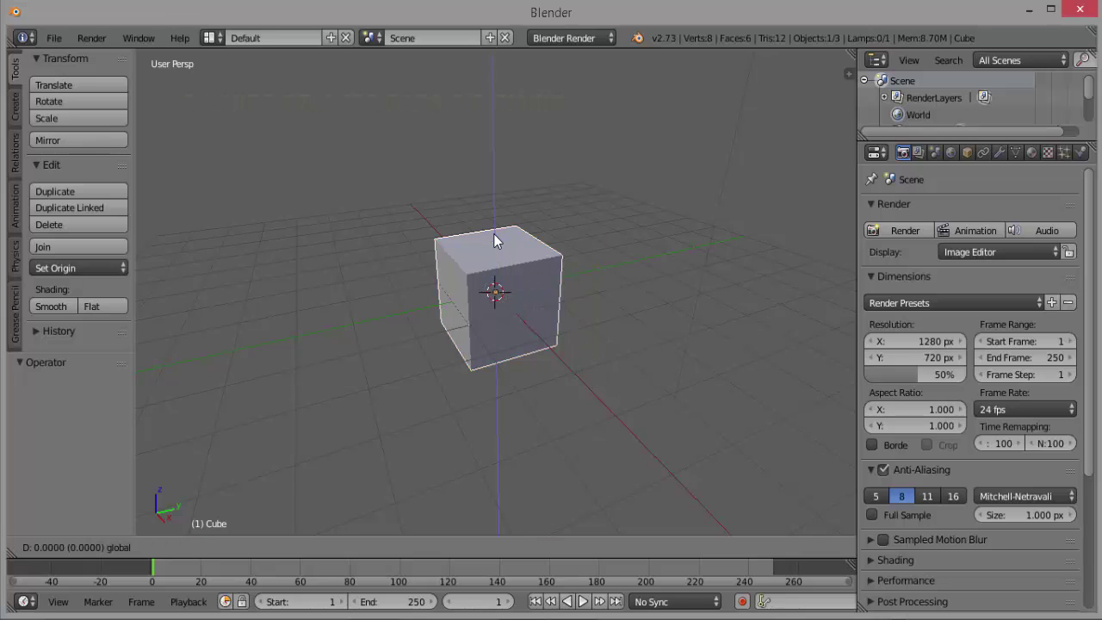
left_click_drag(493, 233, 495, 110)
scroll(510, 215, "down", 2)
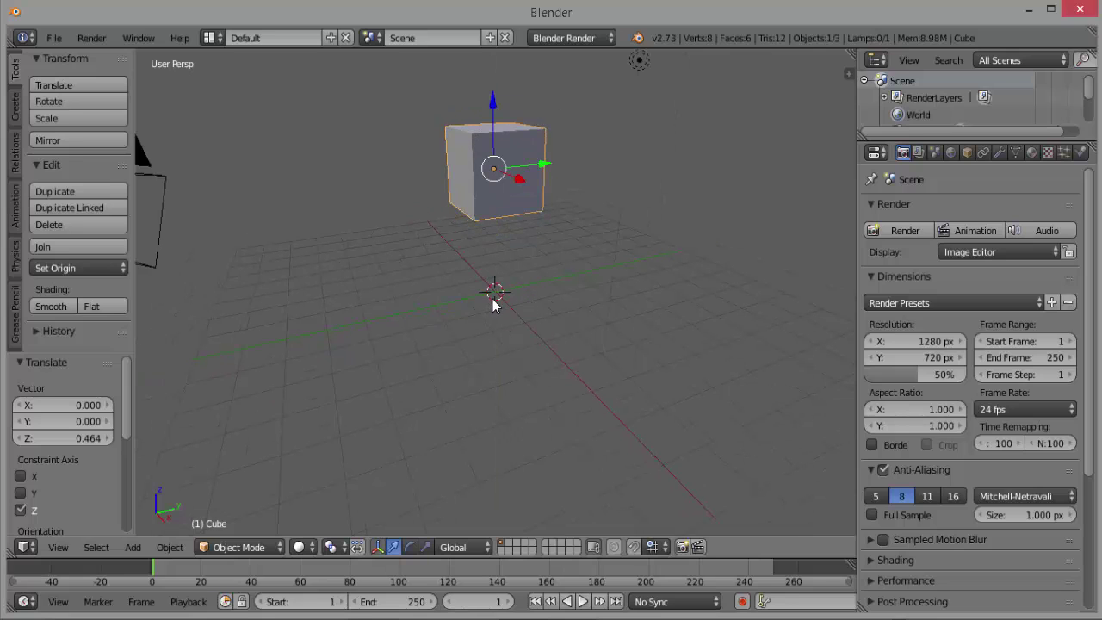
- Add a plane mesh at the origin and scale it up about 7.98 times as the ground
key("shift+a")
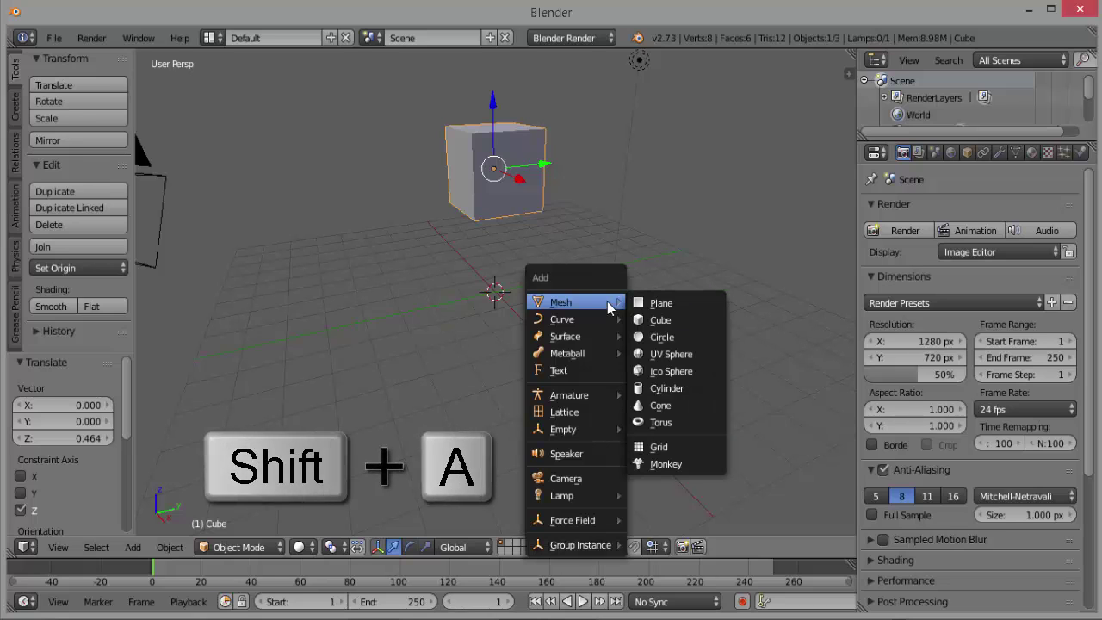
left_click(651, 301)
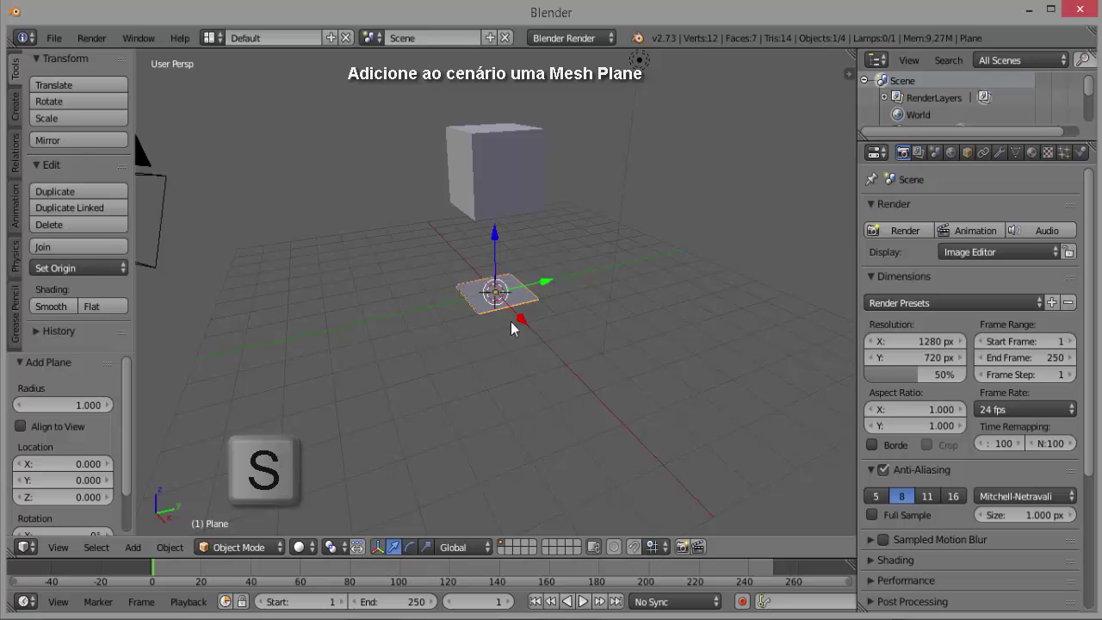
key("s")
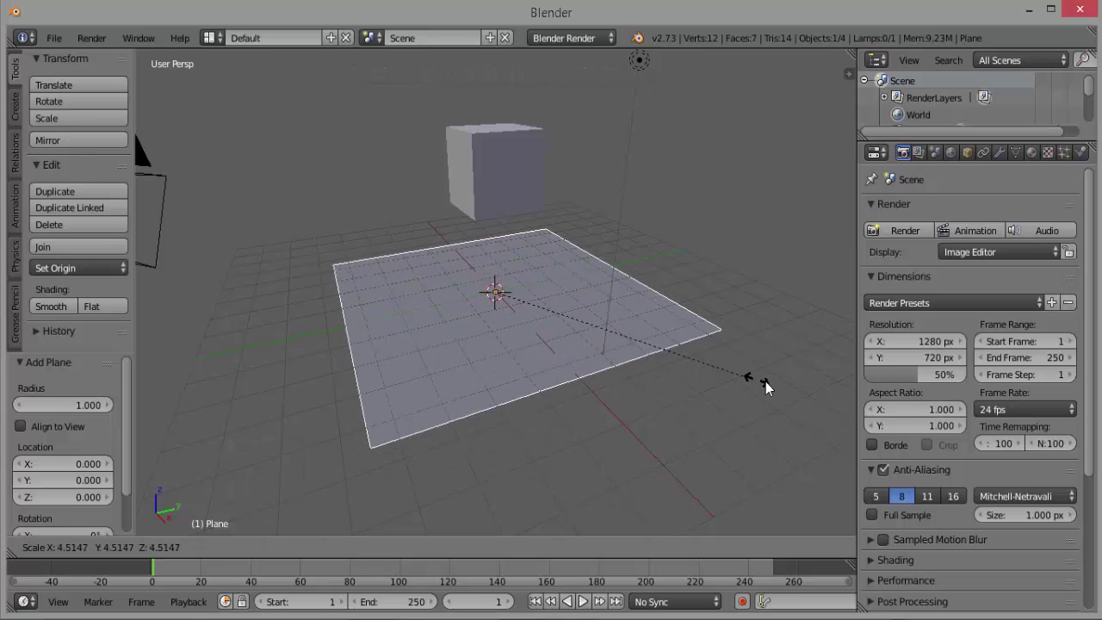
left_click(228, 416)
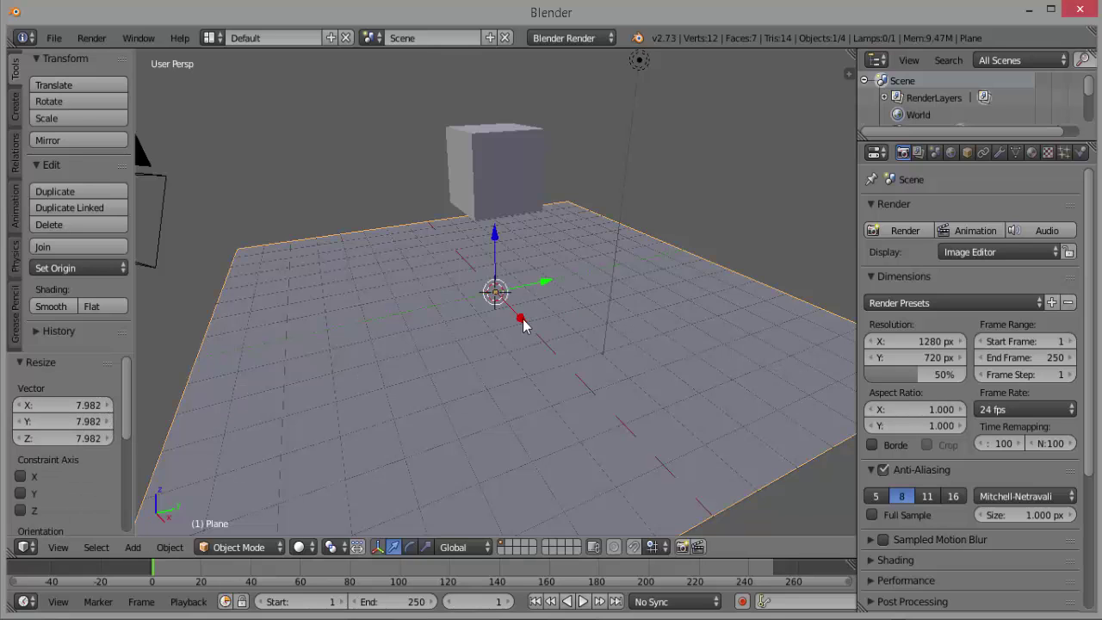
- Raise the floating cube about 1.54 units further along Z above the plane
scroll(526, 187, "down", 2)
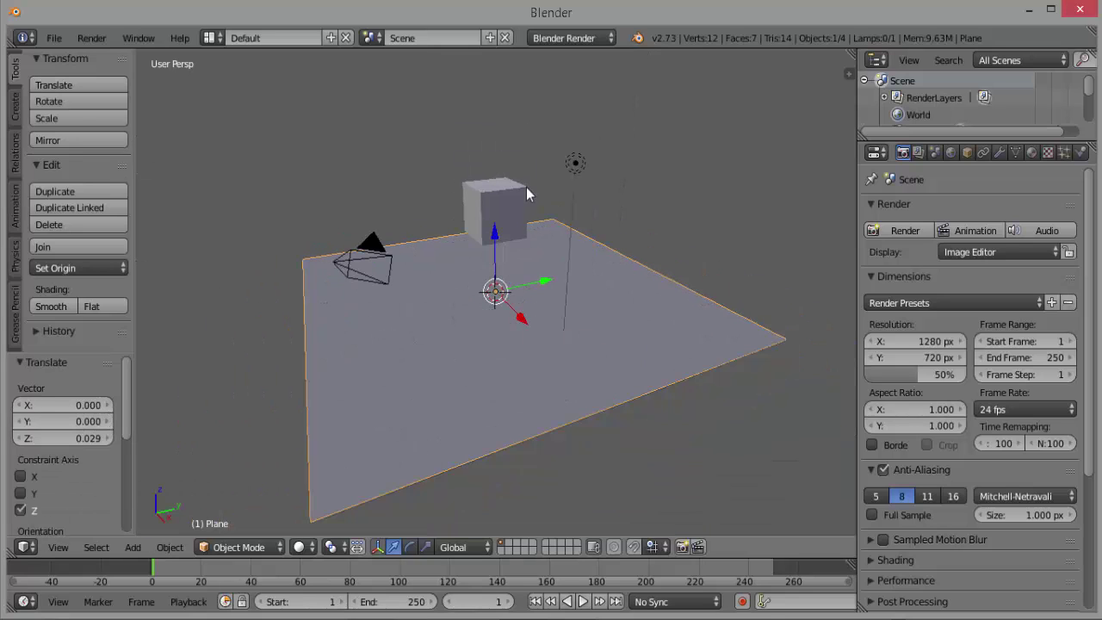
right_click(517, 204)
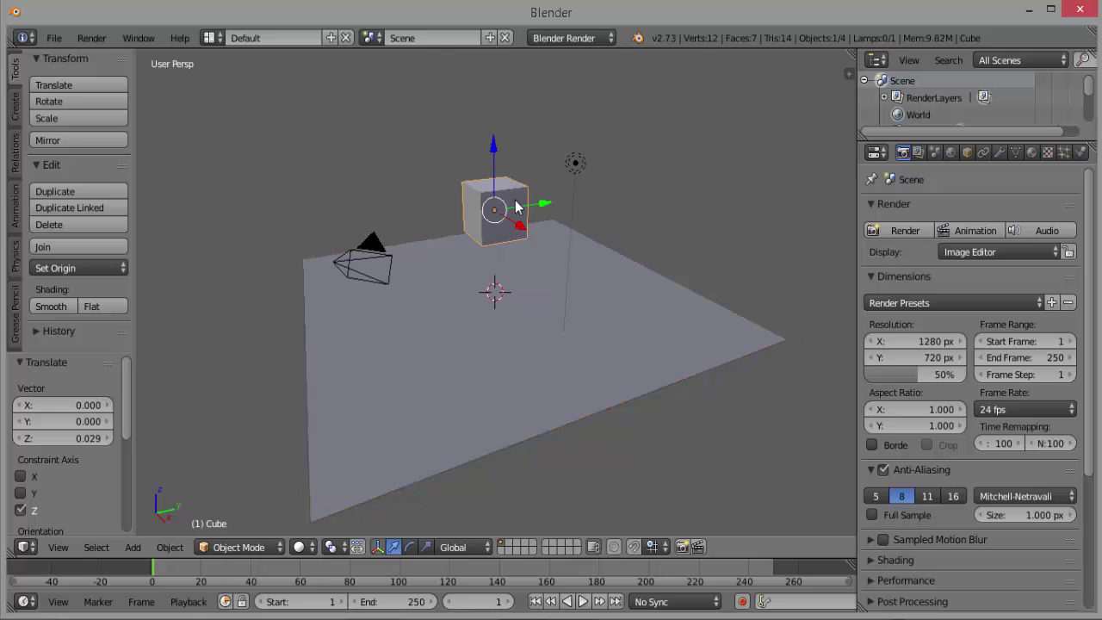
left_click_drag(494, 153, 490, 121)
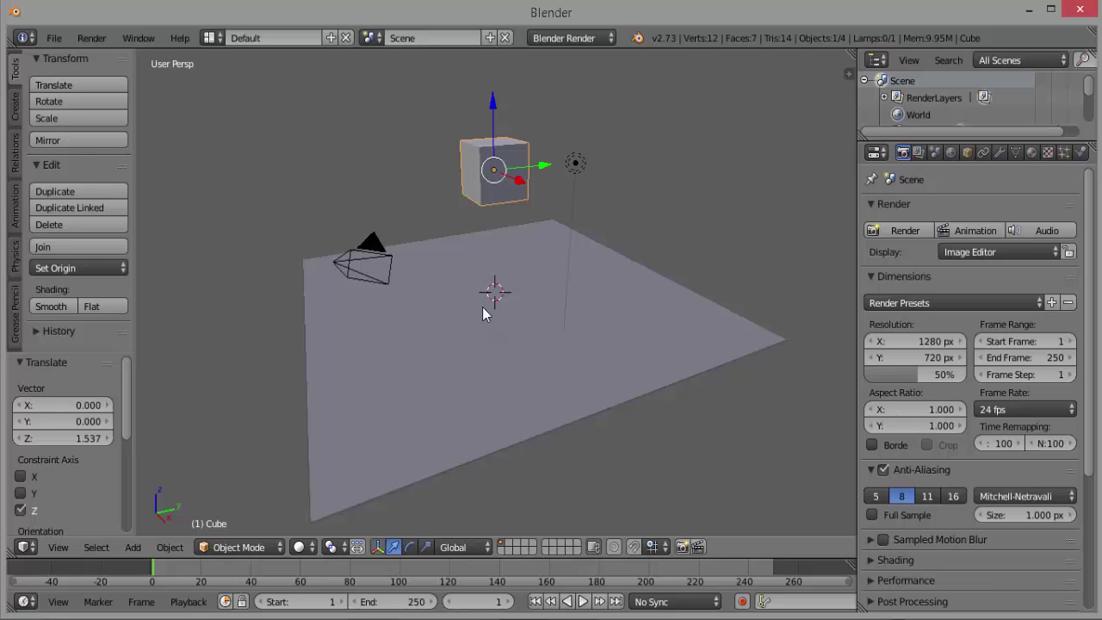
- Add a second cube at the origin and raise it about 0.965 units along Z
key("shift+a")
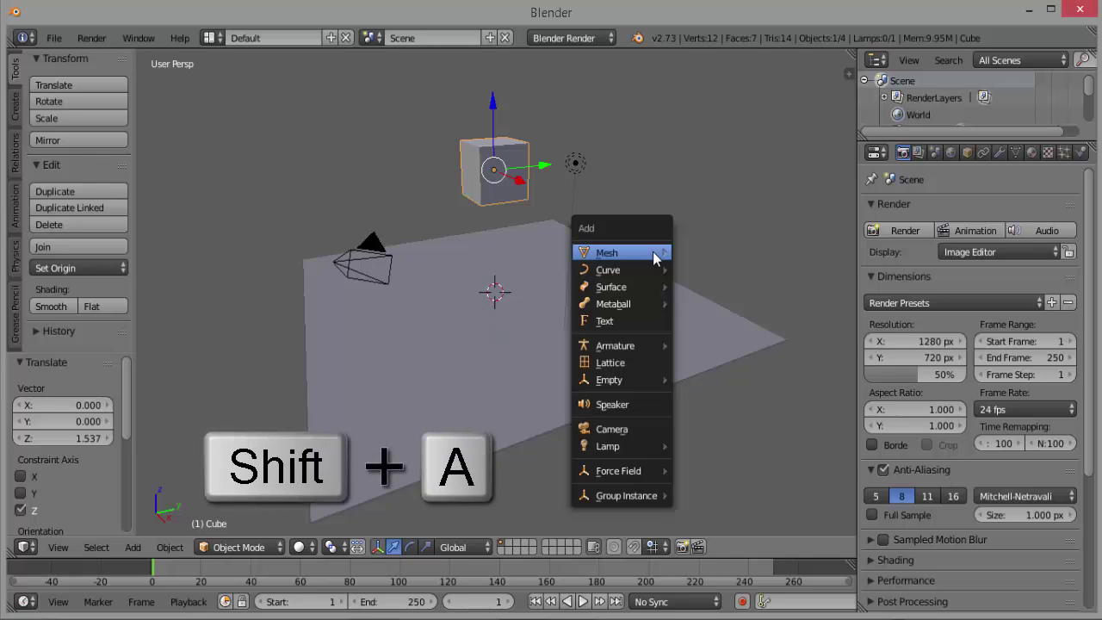
mouse_move(653, 253)
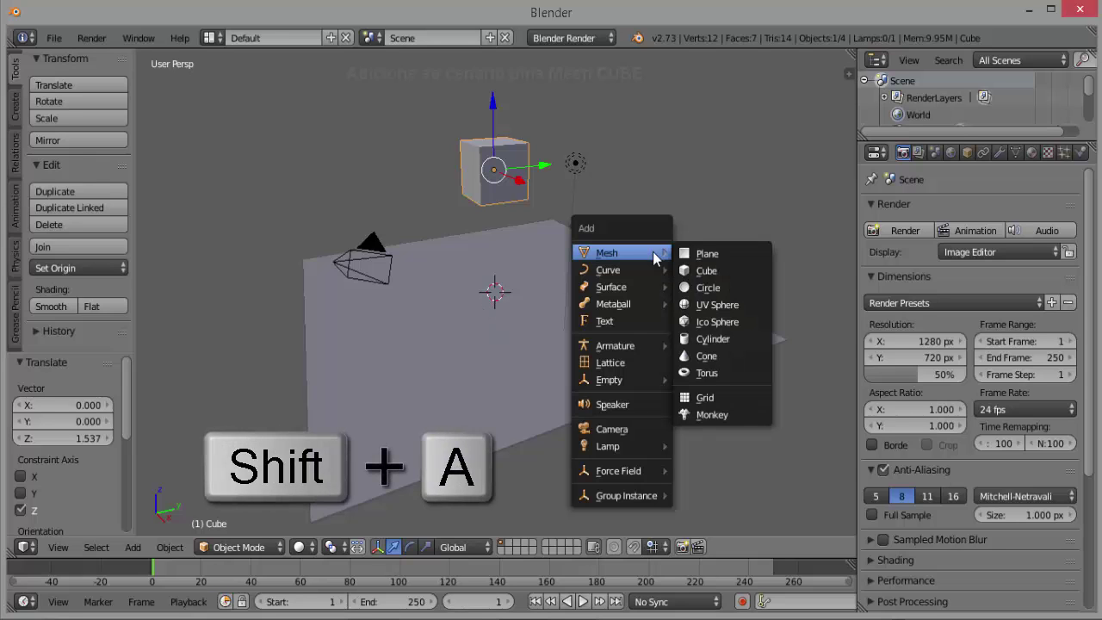
left_click(704, 271)
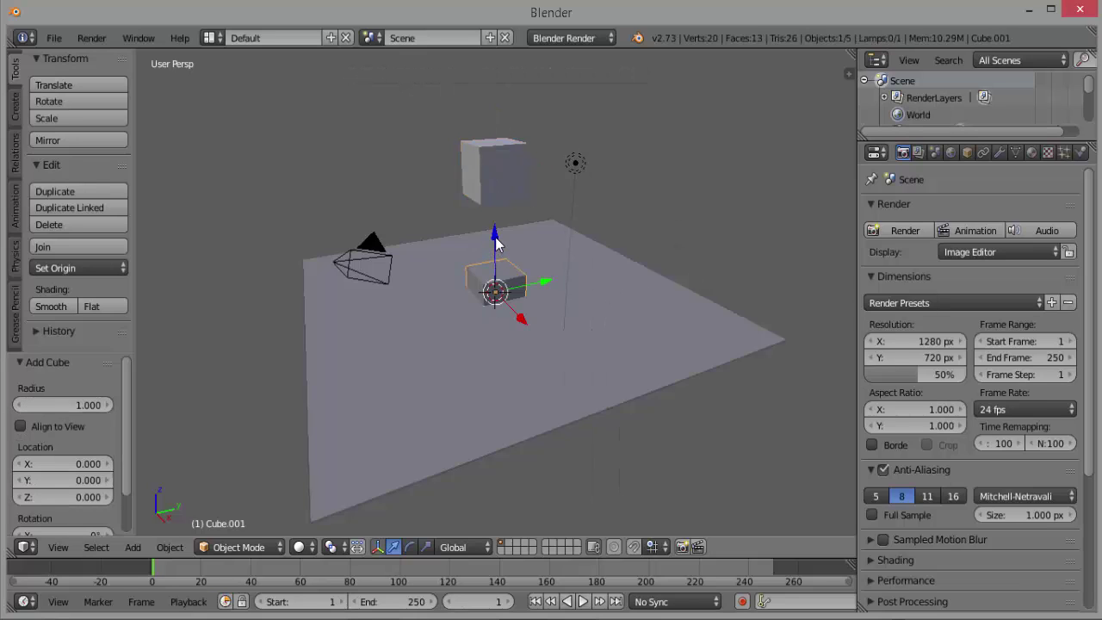
left_click_drag(495, 239, 493, 216)
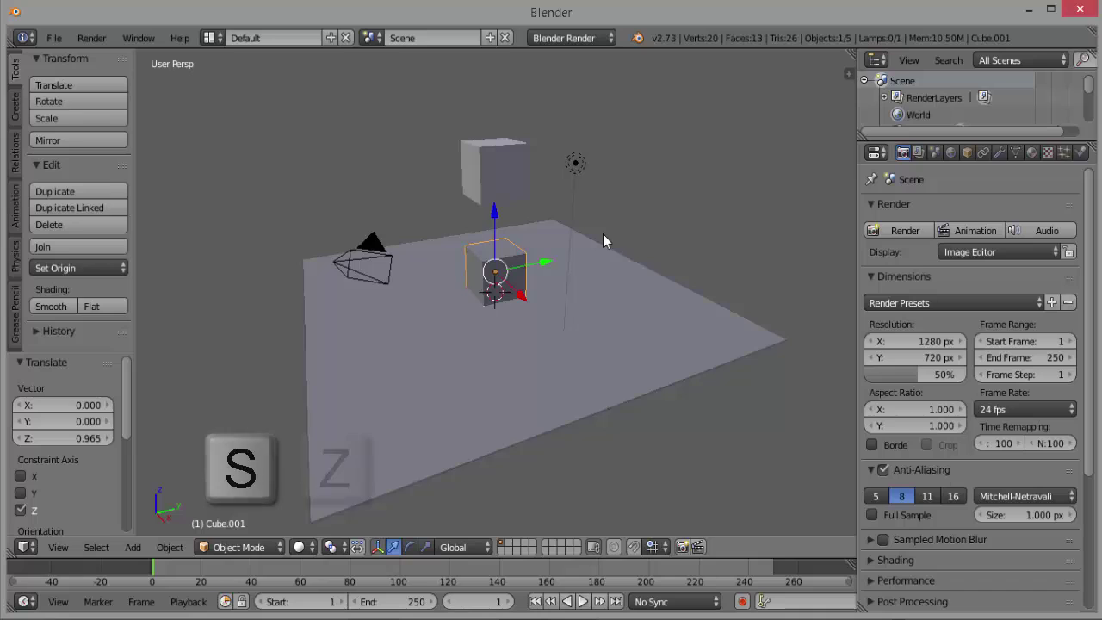
- Flatten the new cube to about 0.257 of its height along Z and lower it about 0.757 units onto the plane
key("s")
key("z")
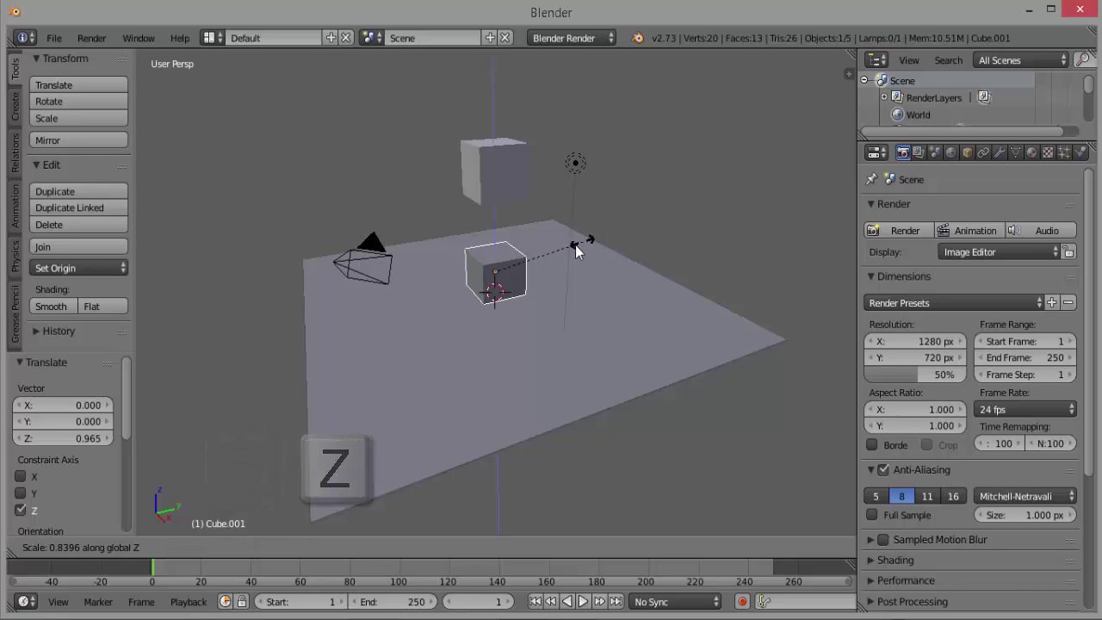
left_click(524, 269)
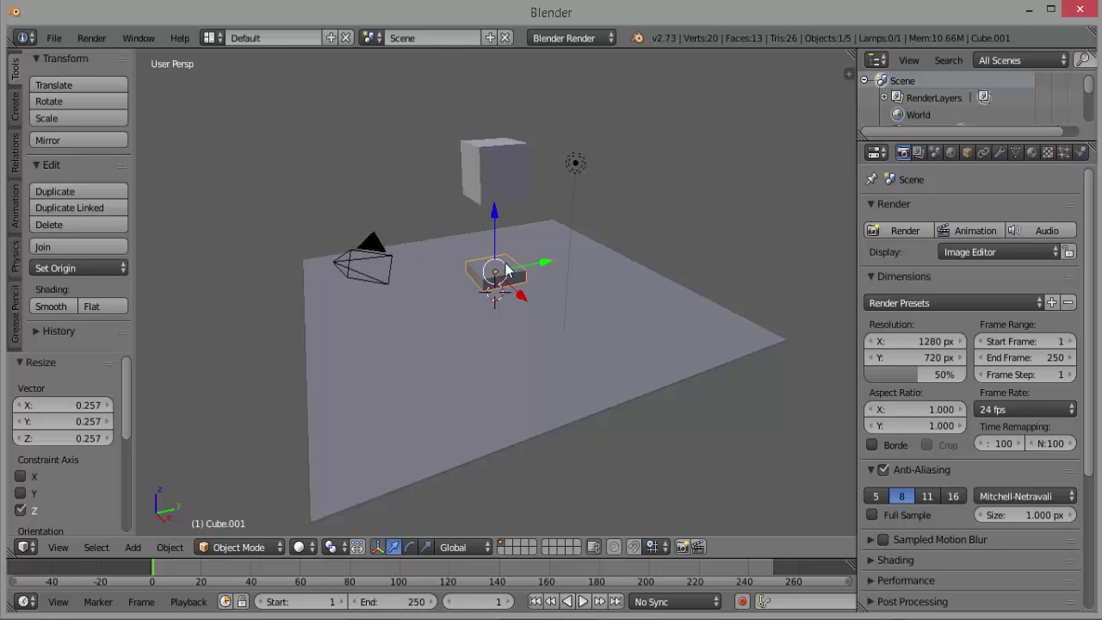
left_click_drag(495, 211, 494, 228)
- Scale the flattened cube uniformly about 4.1 times to make a wide slab on the plane
key("s")
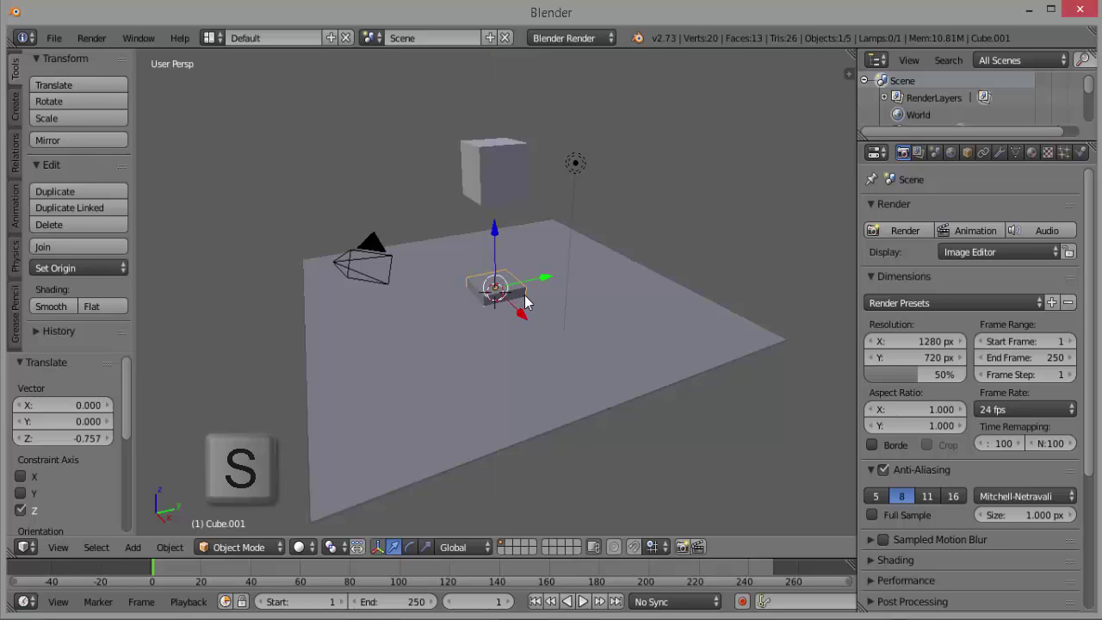
key("s")
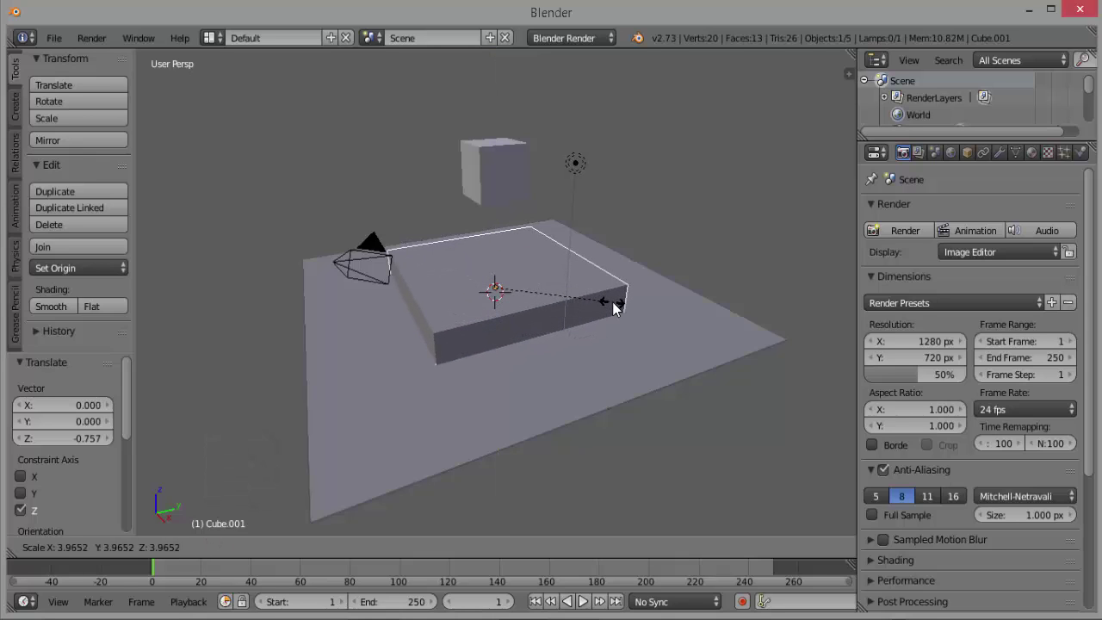
left_click(616, 302)
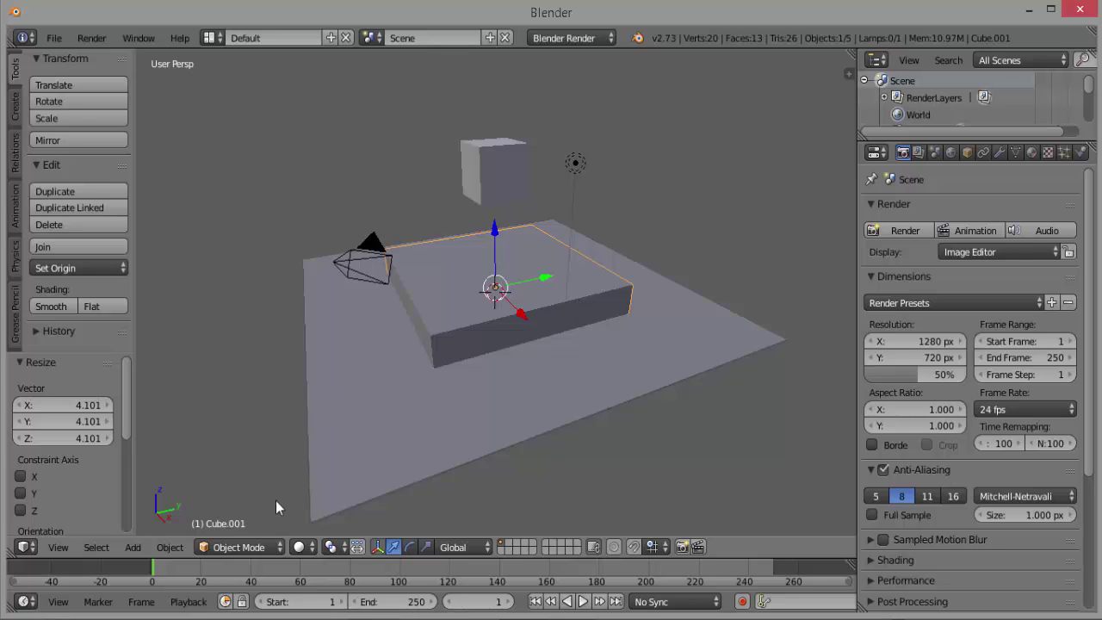
- Enter Edit Mode on the slab, deselect its whole mesh and switch to face selection
left_click(250, 546)
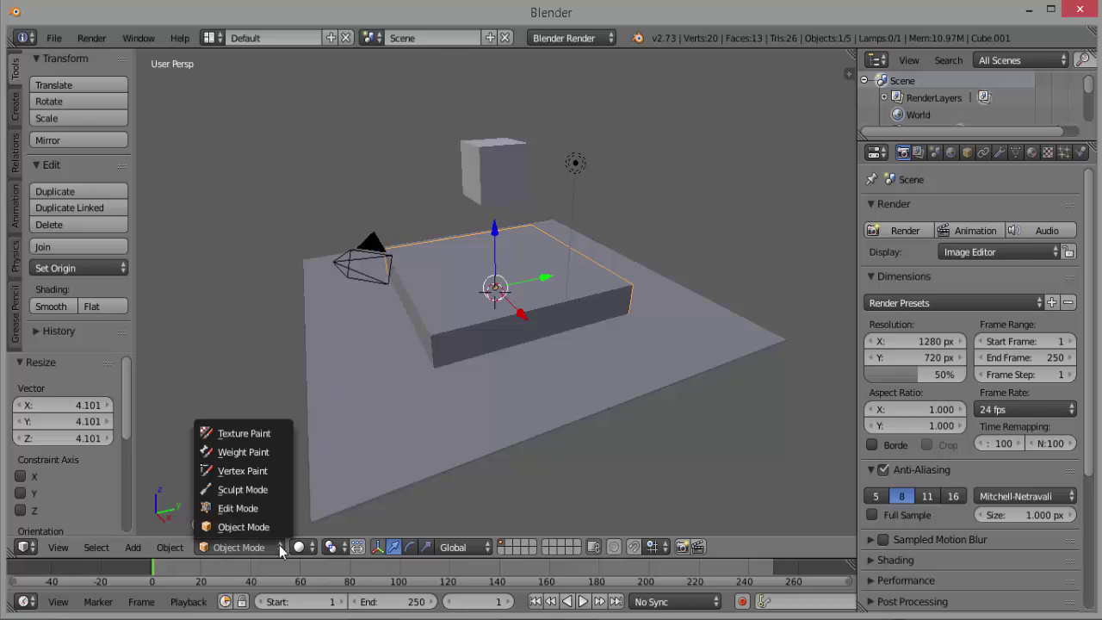
left_click(240, 508)
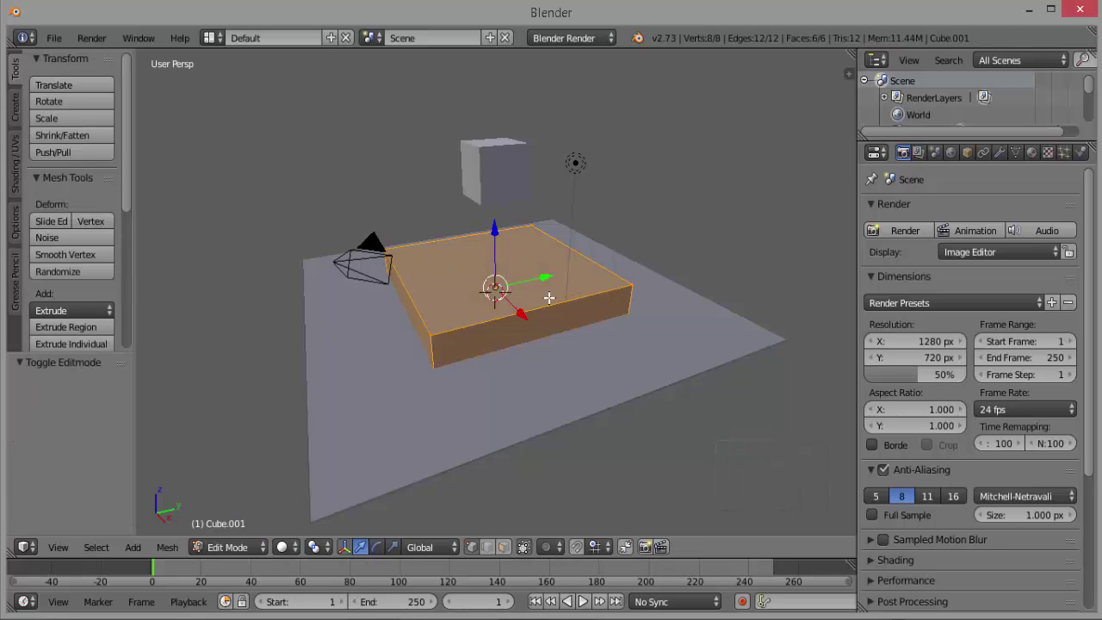
key("a")
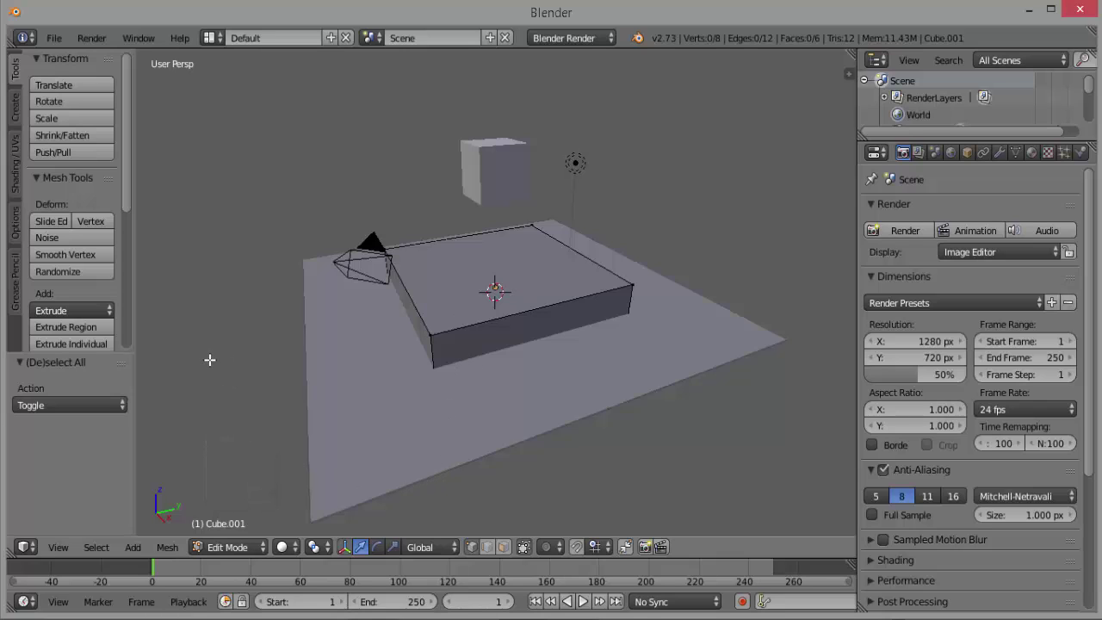
key("ctrl+Tab")
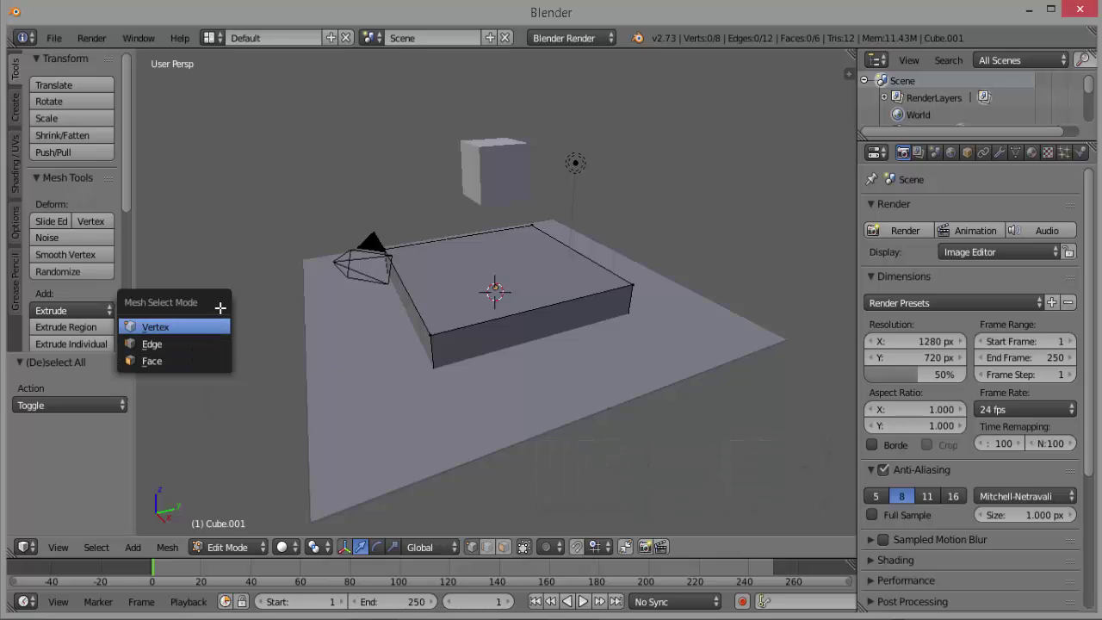
left_click(213, 365)
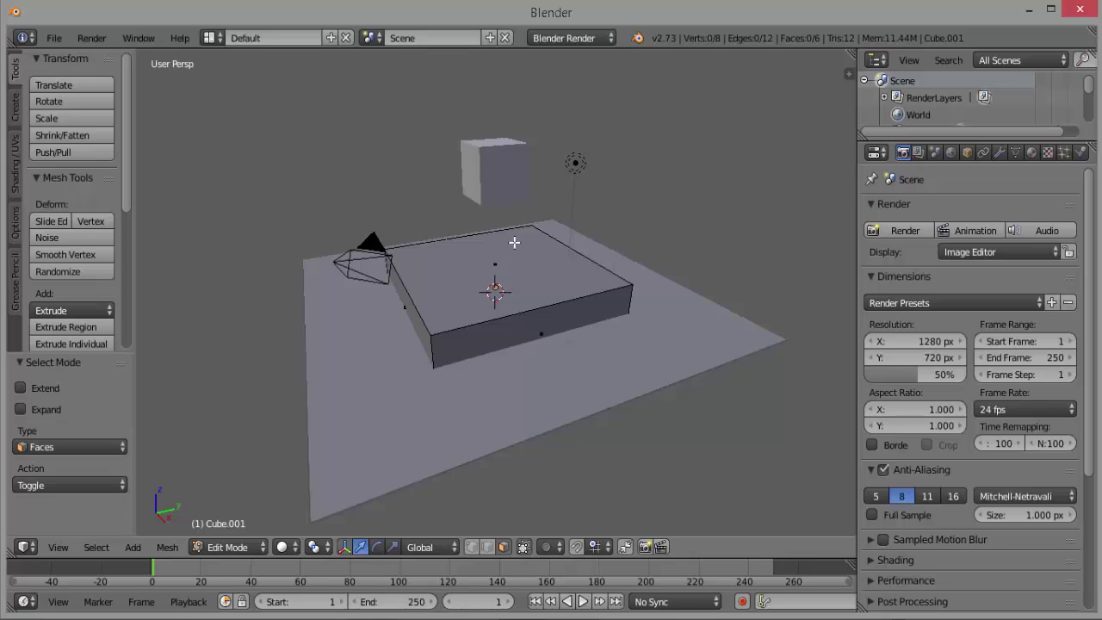
- Split the slab's top face from the mesh and move it up about 0.795 units along Z
right_click(535, 266)
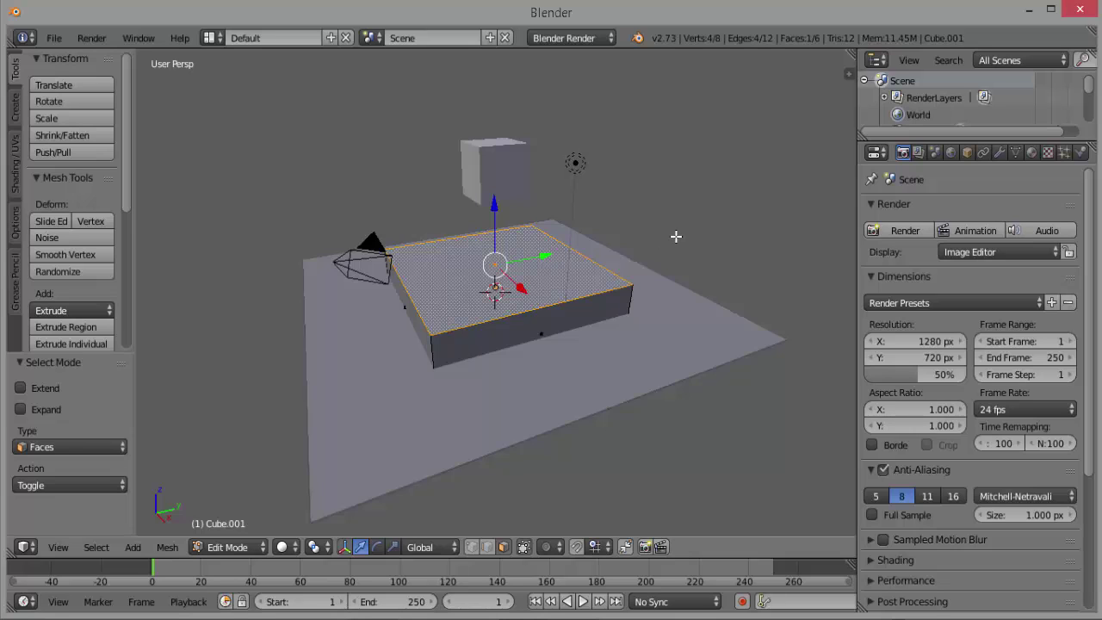
key("y")
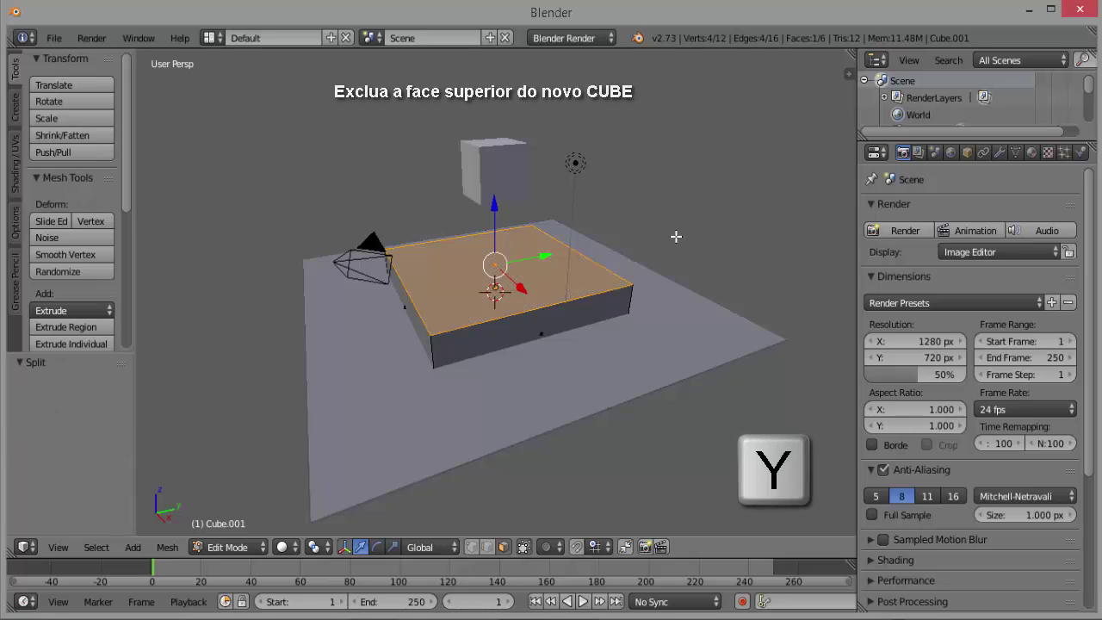
key("g")
key("z")
left_click(495, 191)
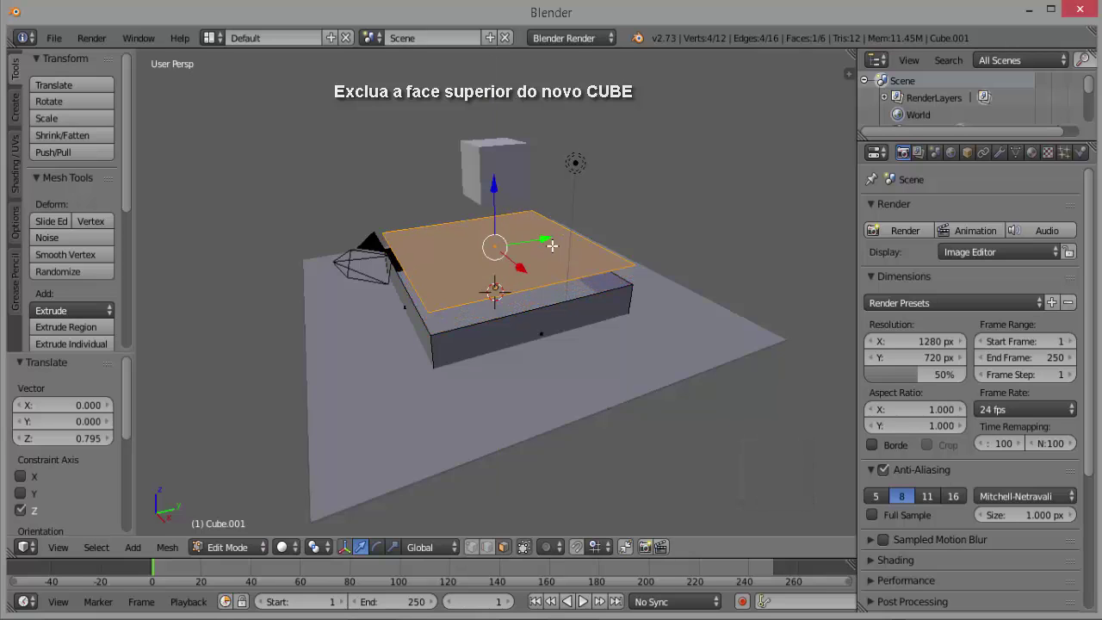
- Delete the detached top face to leave an open box and return to Object Mode
key("x")
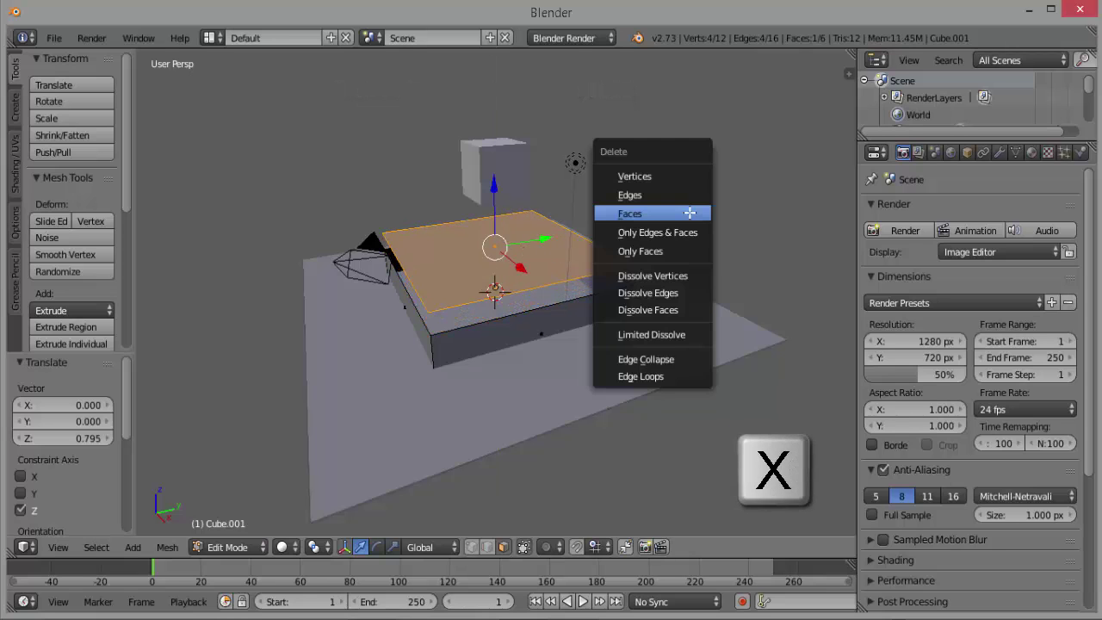
left_click(689, 213)
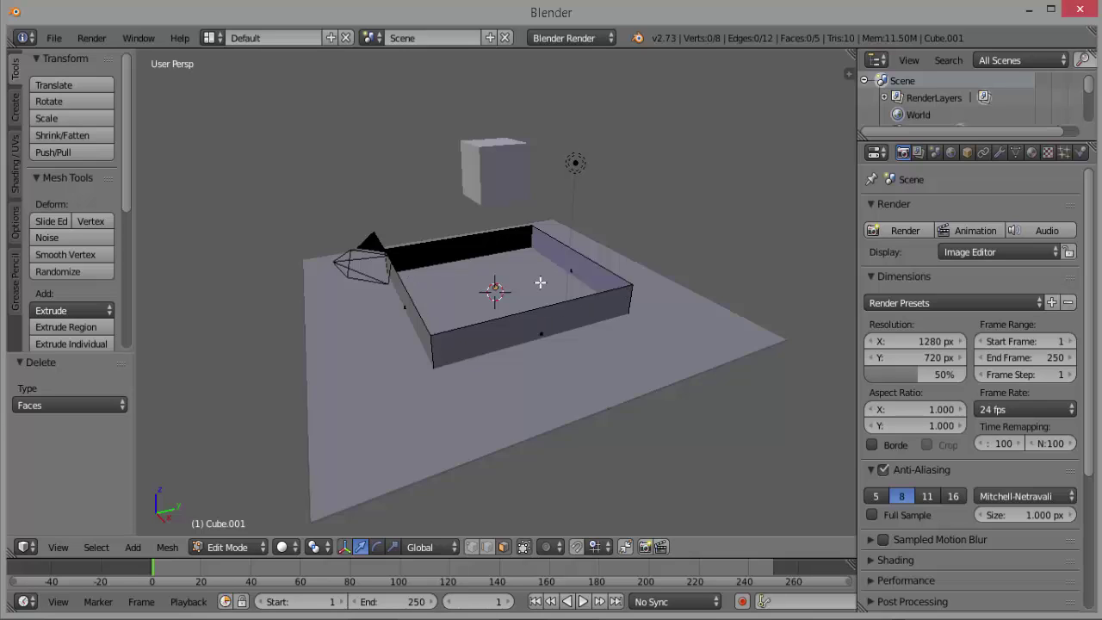
left_click(263, 547)
left_click(256, 526)
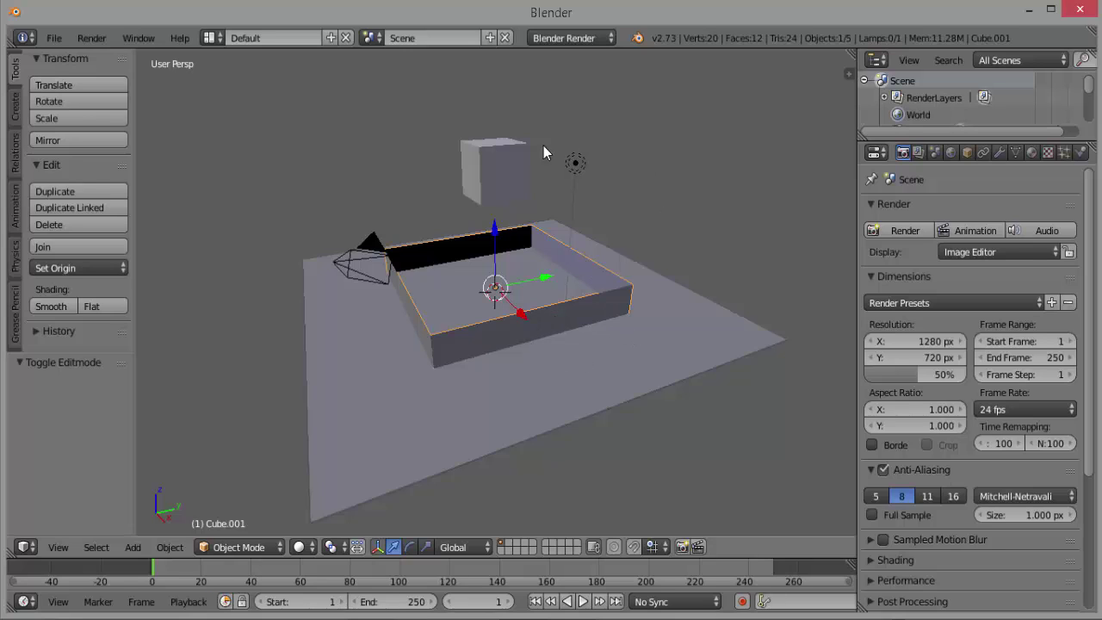
- Duplicate the floating cube and move the copy about 10.6 units along the Y axis
right_click(500, 170)
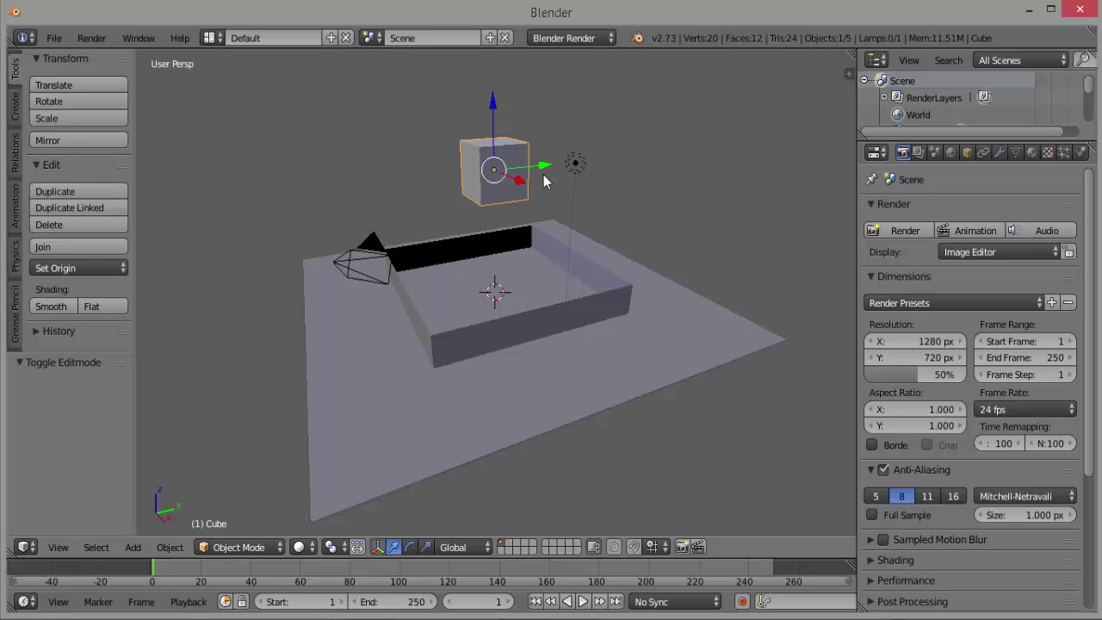
key("shift+d")
key("y")
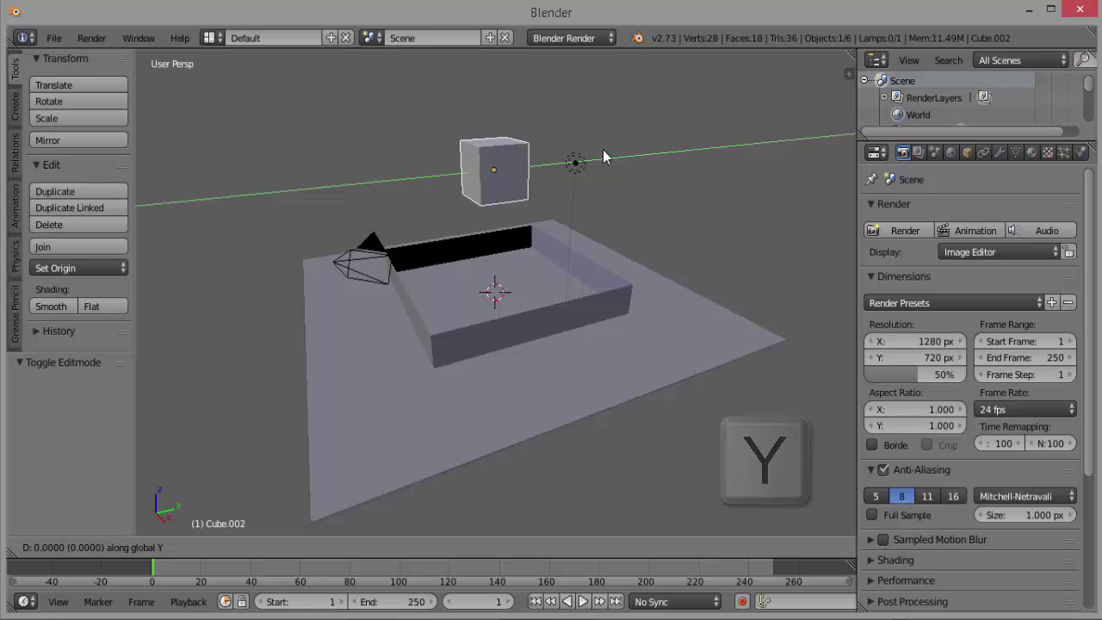
left_click(779, 155)
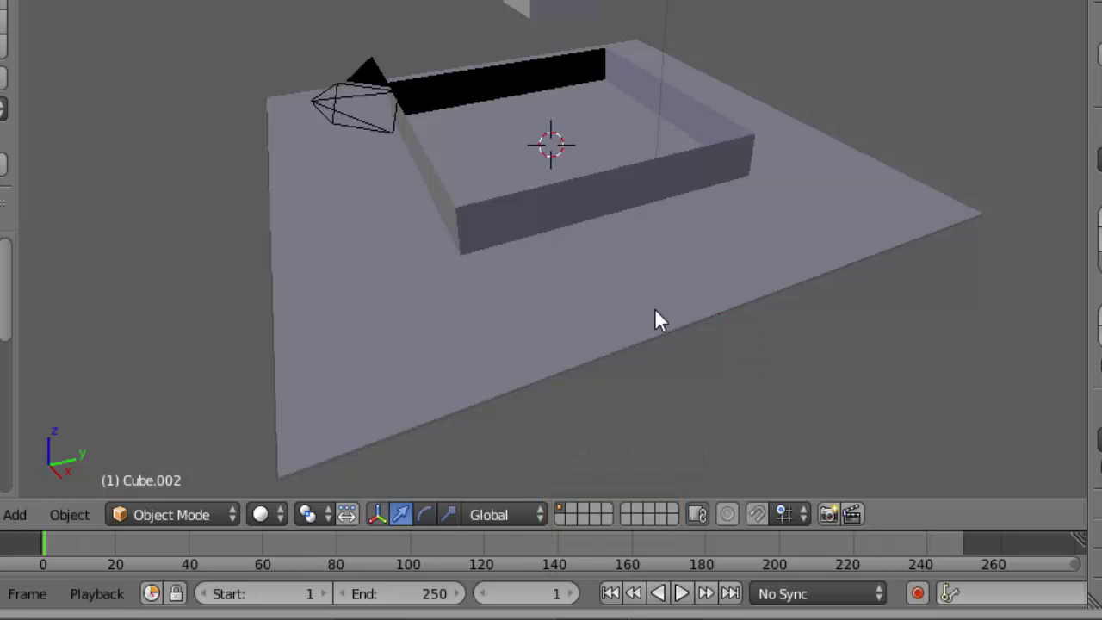
- Switch to the empty second layer and add an Ico Sphere mesh there
left_click(573, 509)
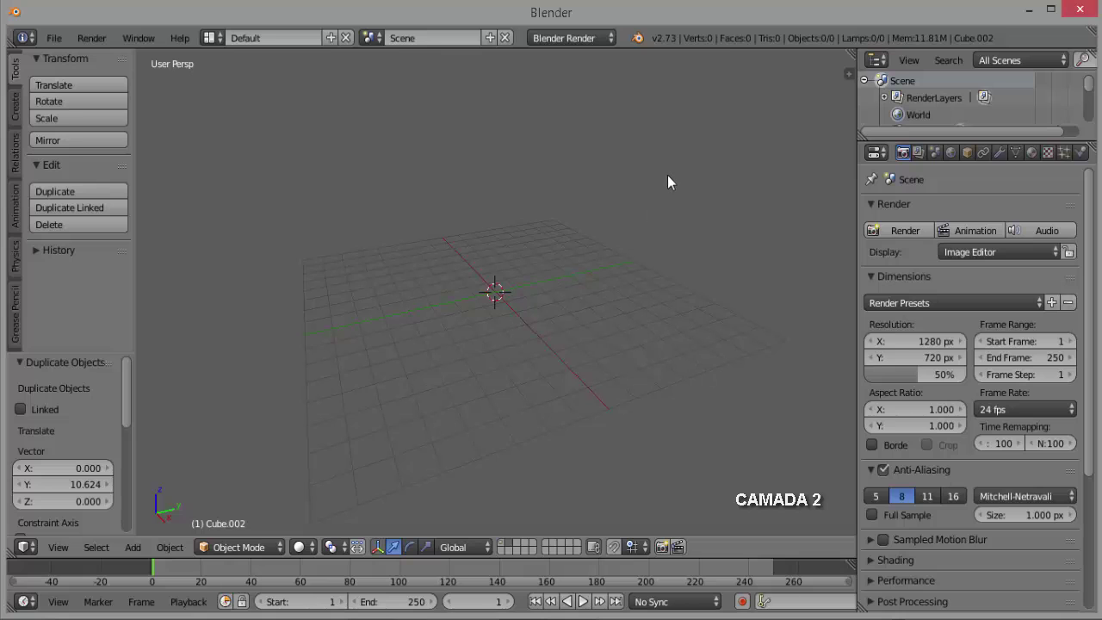
key("shift+a")
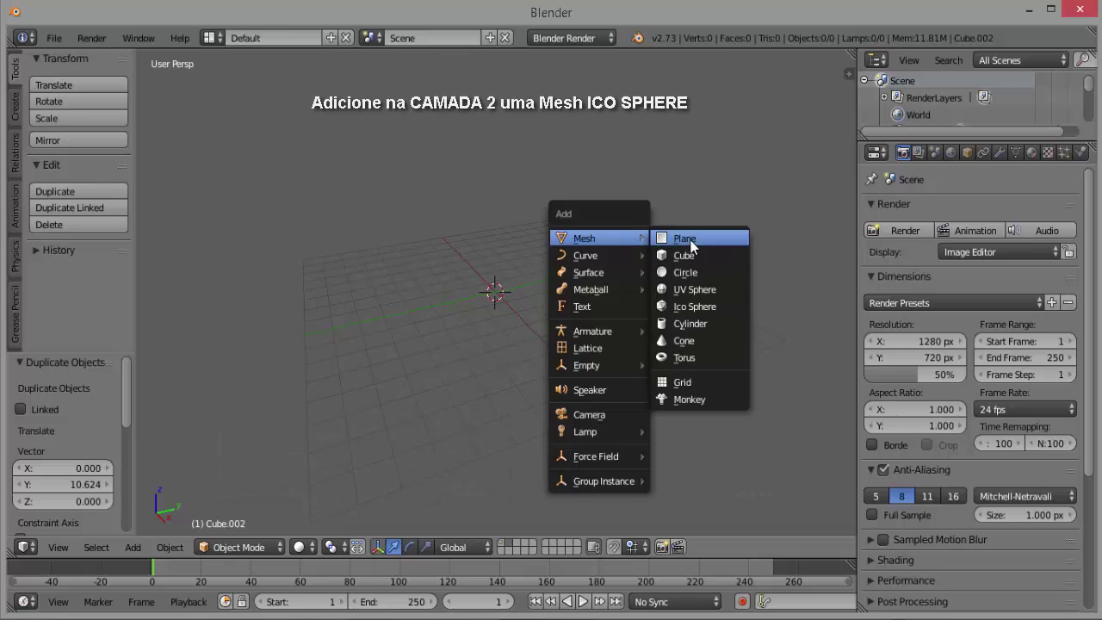
left_click(686, 308)
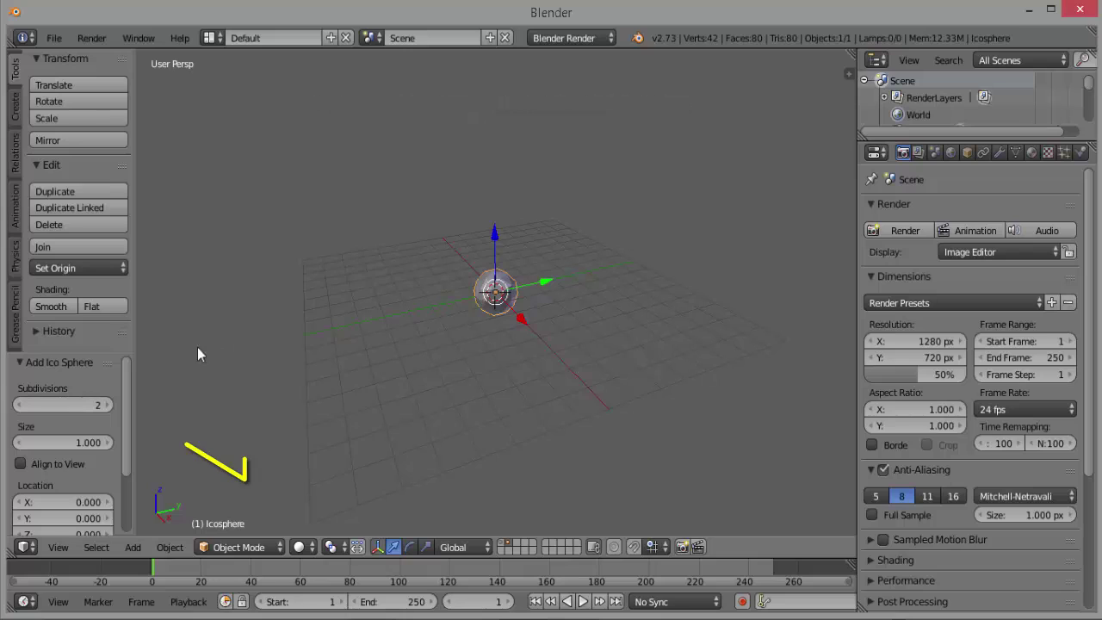
- Set the new Ico Sphere's subdivisions to 1
left_click(61, 403)
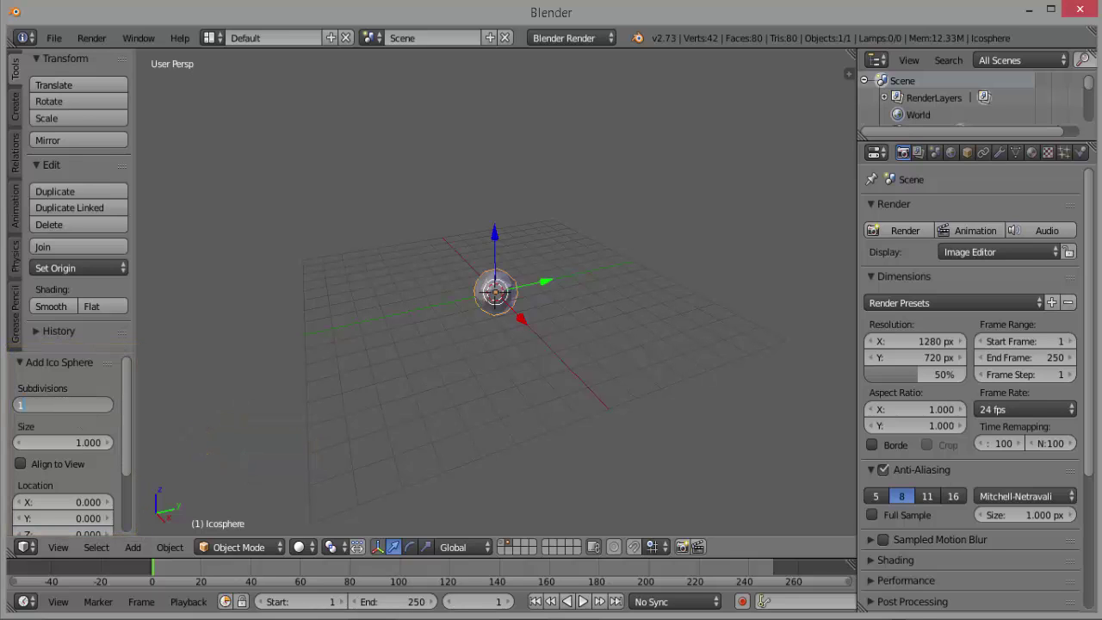
key("Return")
scroll(570, 357, "up", 6)
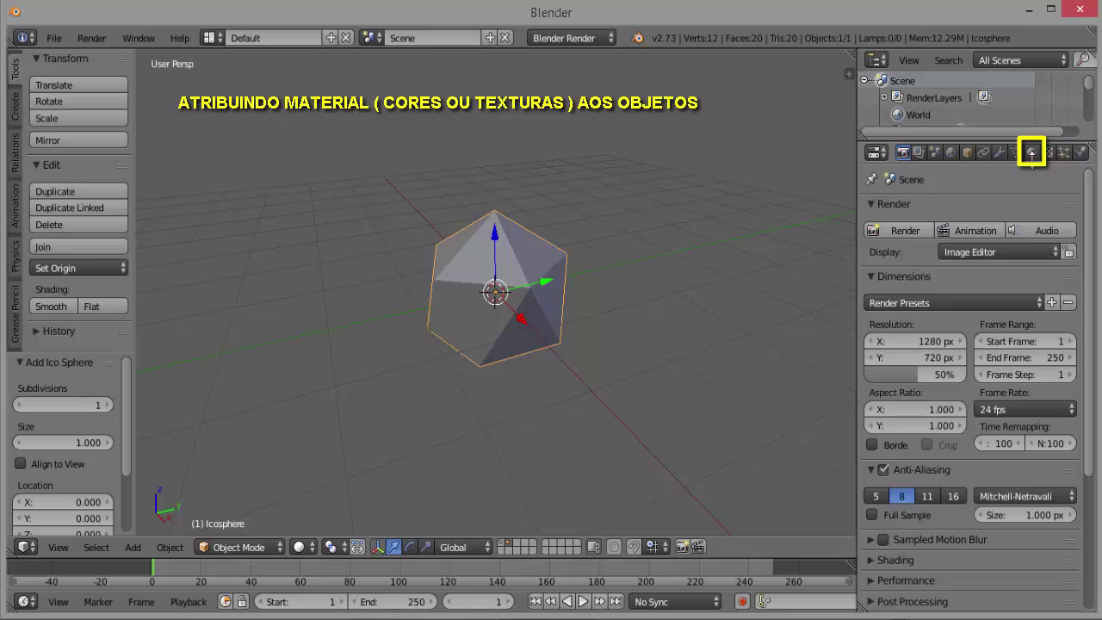
- Add a new material to the Ico Sphere and set its diffuse colour to red
left_click(1031, 155)
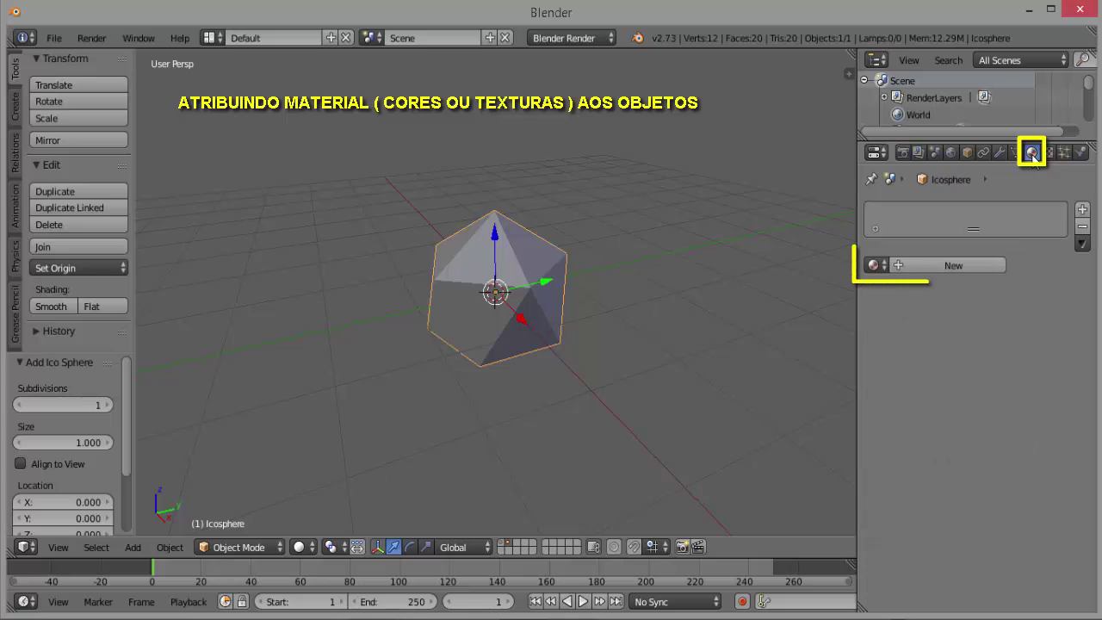
left_click(1082, 211)
left_click(950, 267)
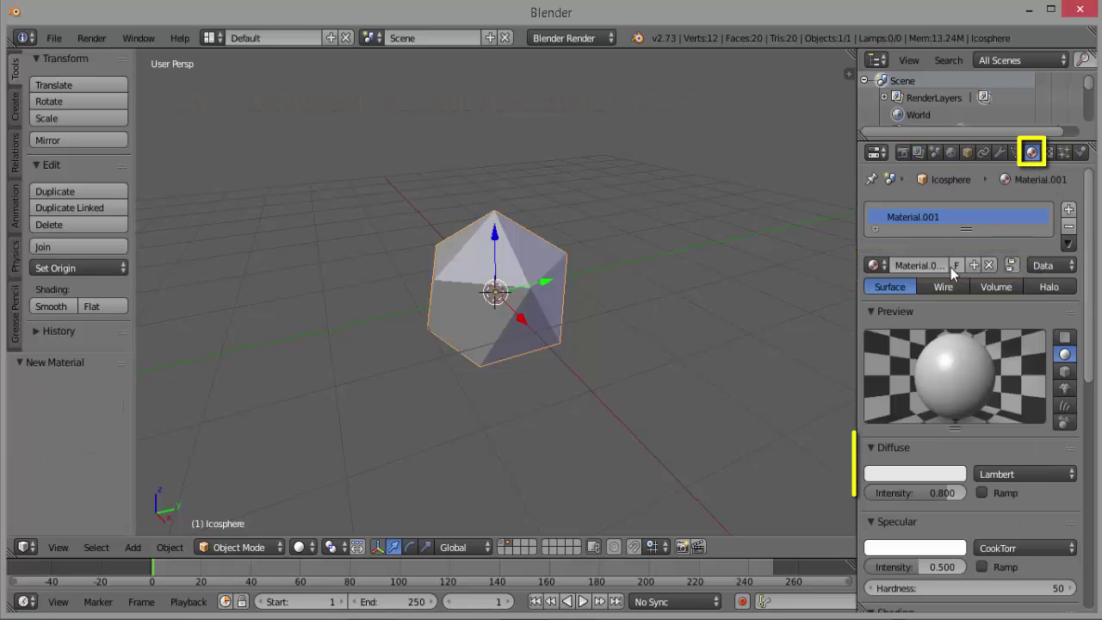
left_click(904, 472)
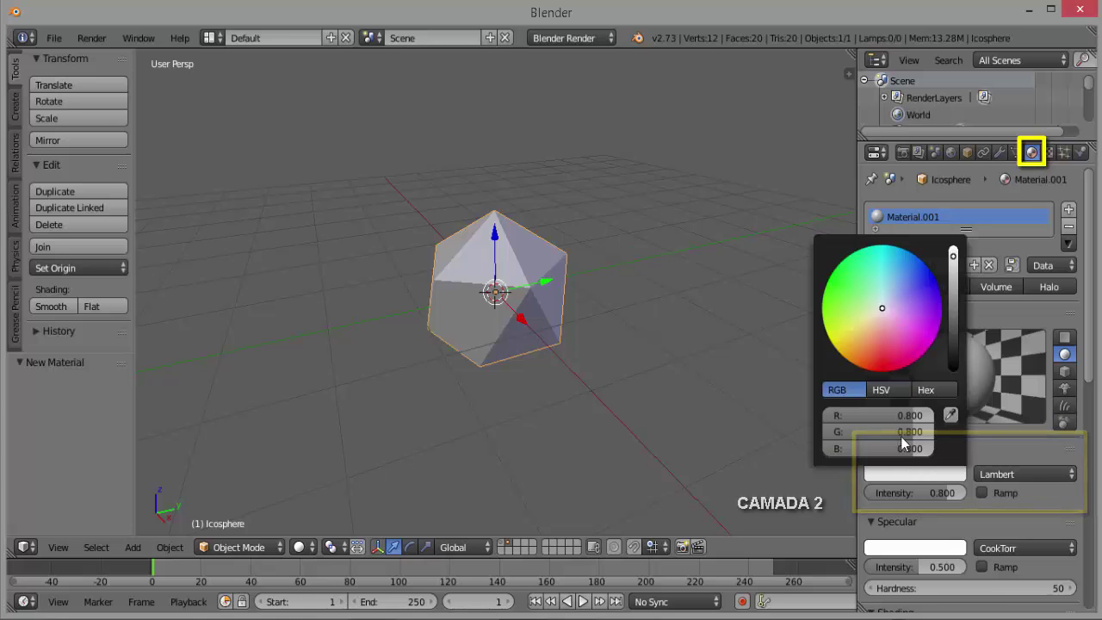
left_click(883, 365)
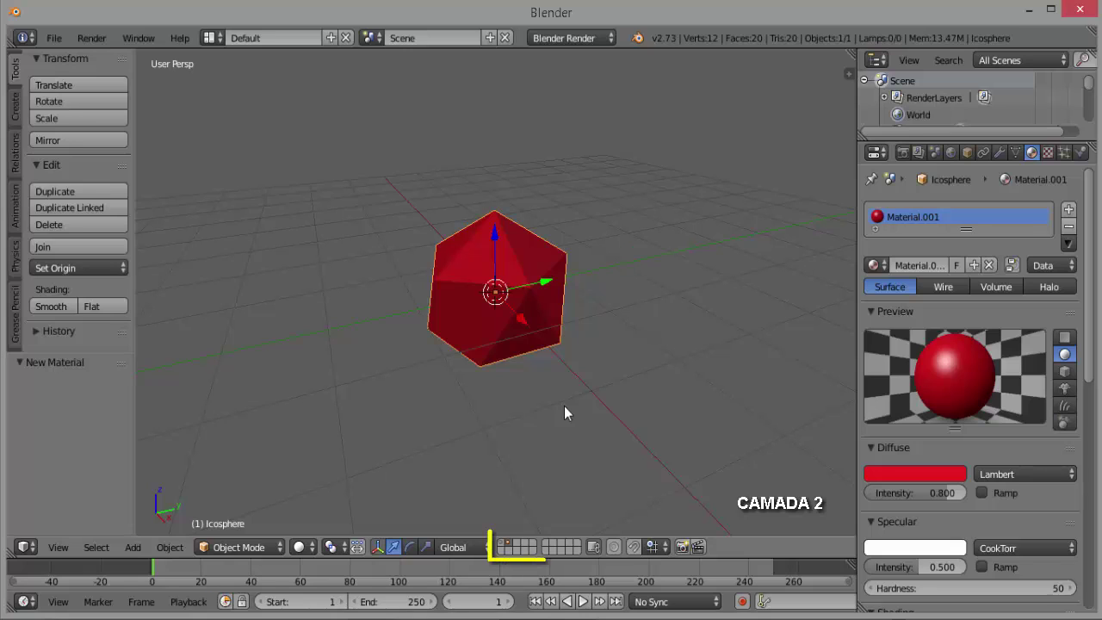
- Return to the first layer and give the ground plane a new material with a pale yellow diffuse colour
left_click(503, 548)
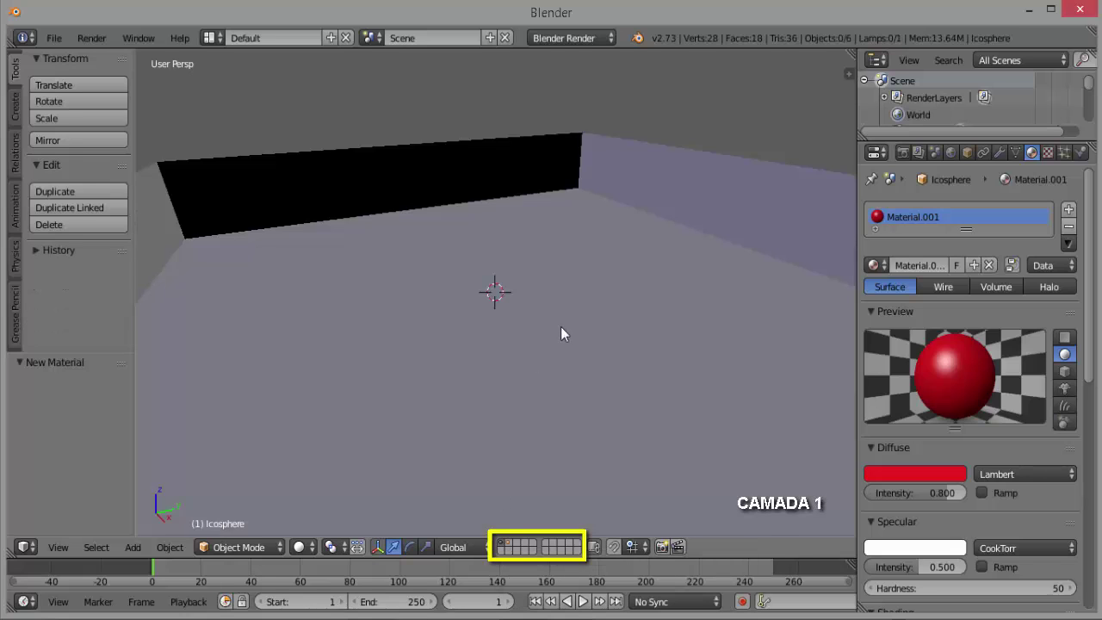
scroll(567, 330, "down", 7)
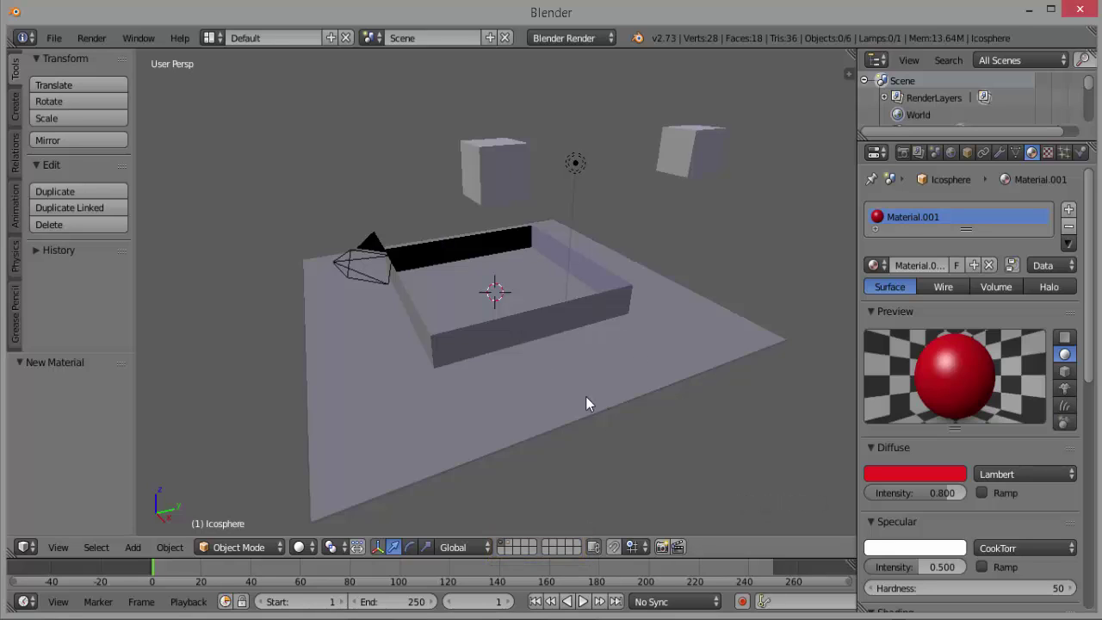
right_click(636, 373)
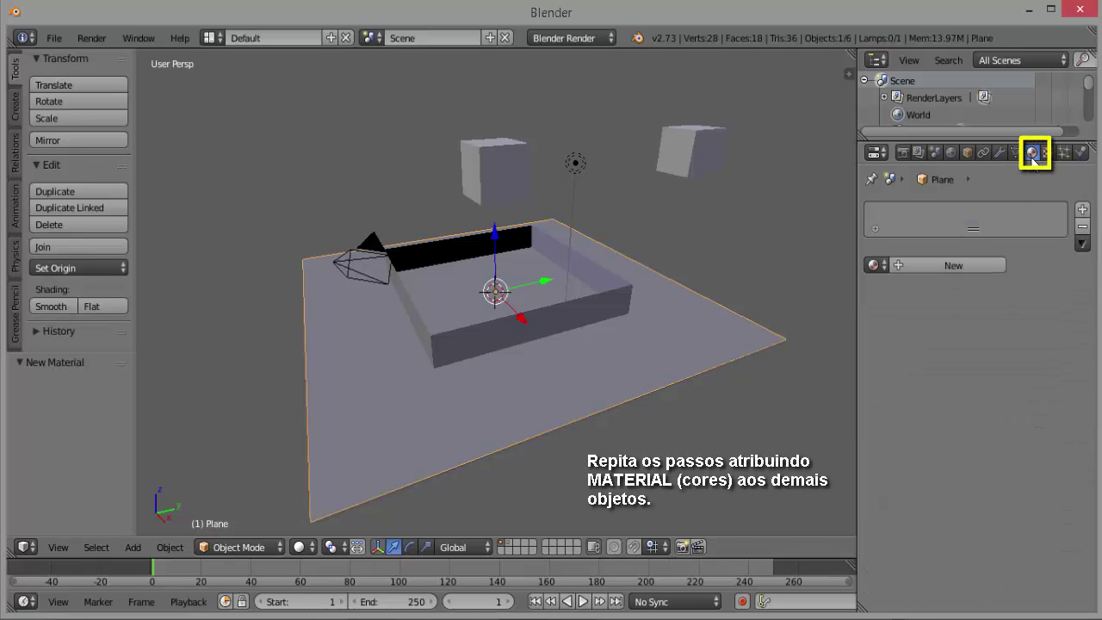
left_click(1082, 209)
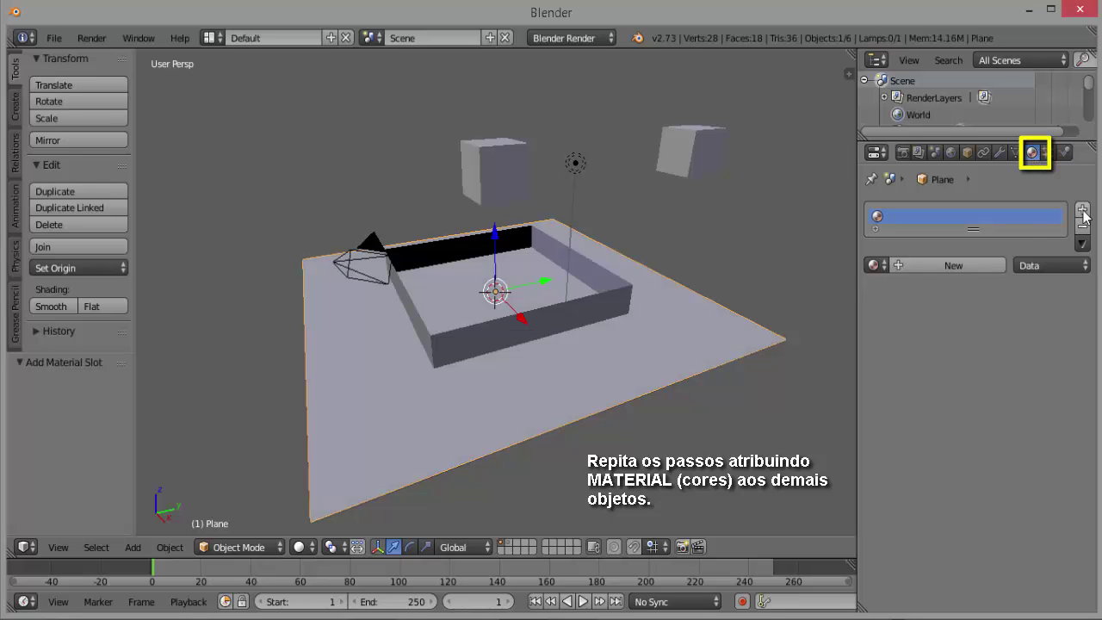
left_click(948, 264)
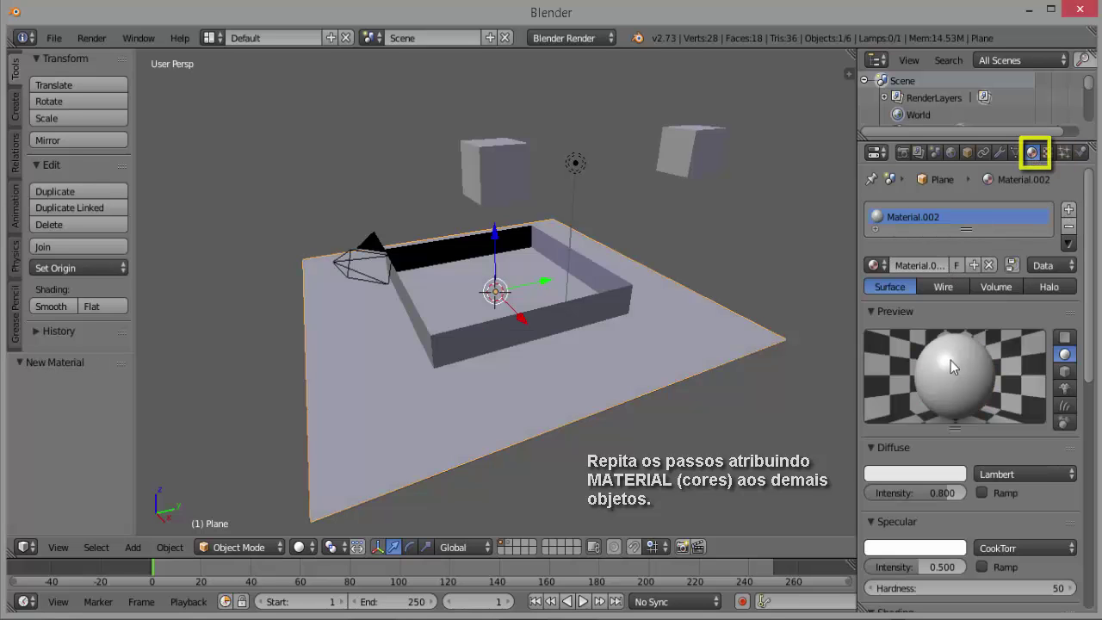
left_click(909, 471)
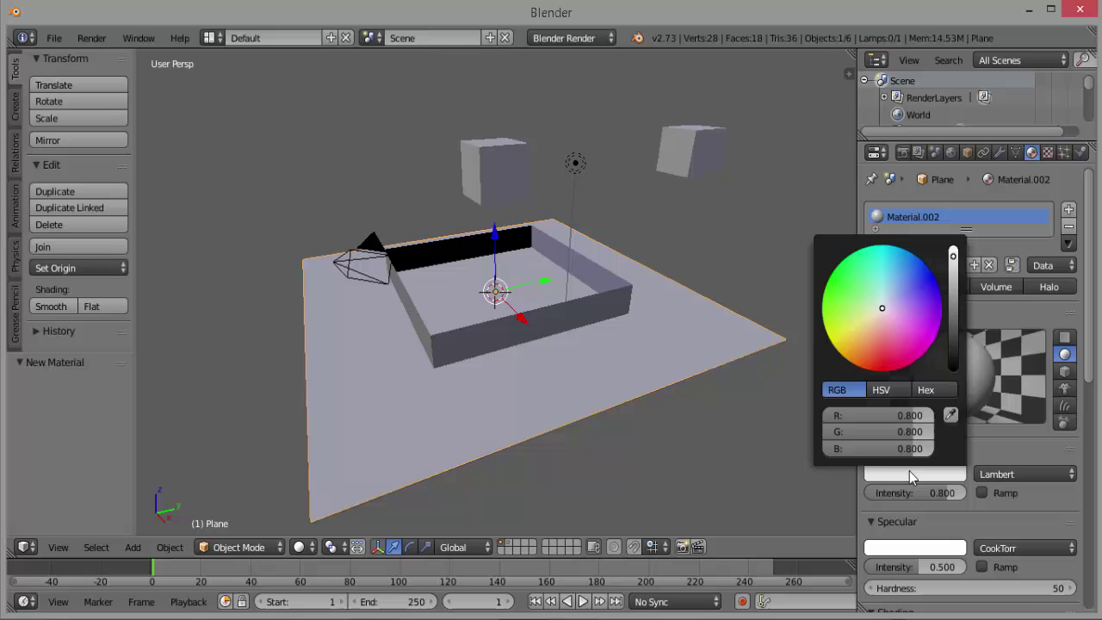
left_click(871, 321)
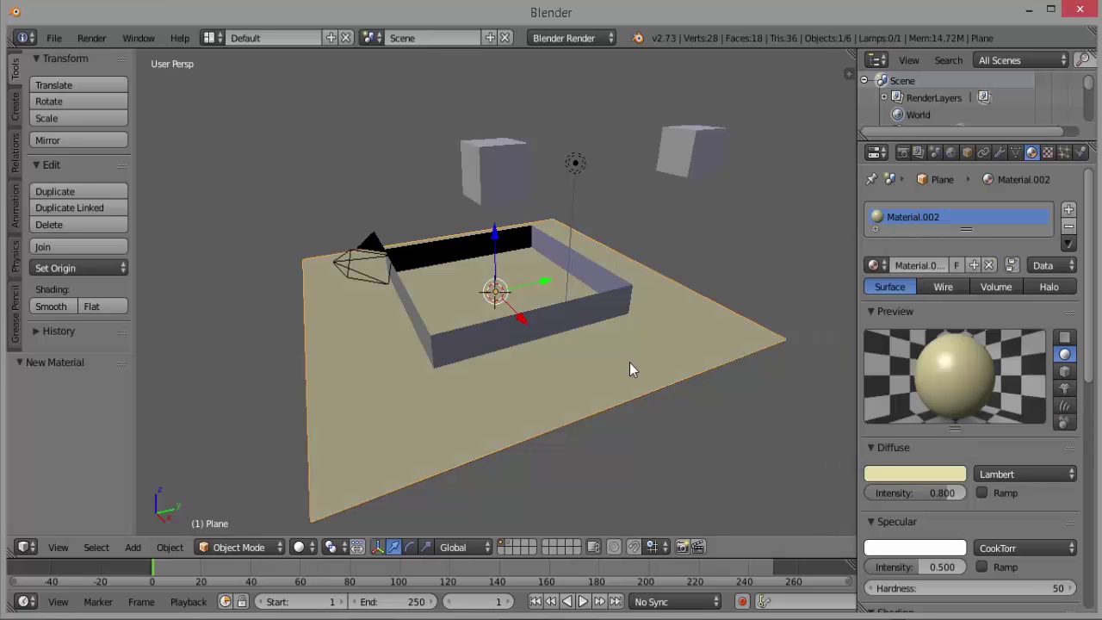
- Give the open box a new material with a light green diffuse colour and raise the box about 0.877 units along Z
right_click(569, 314)
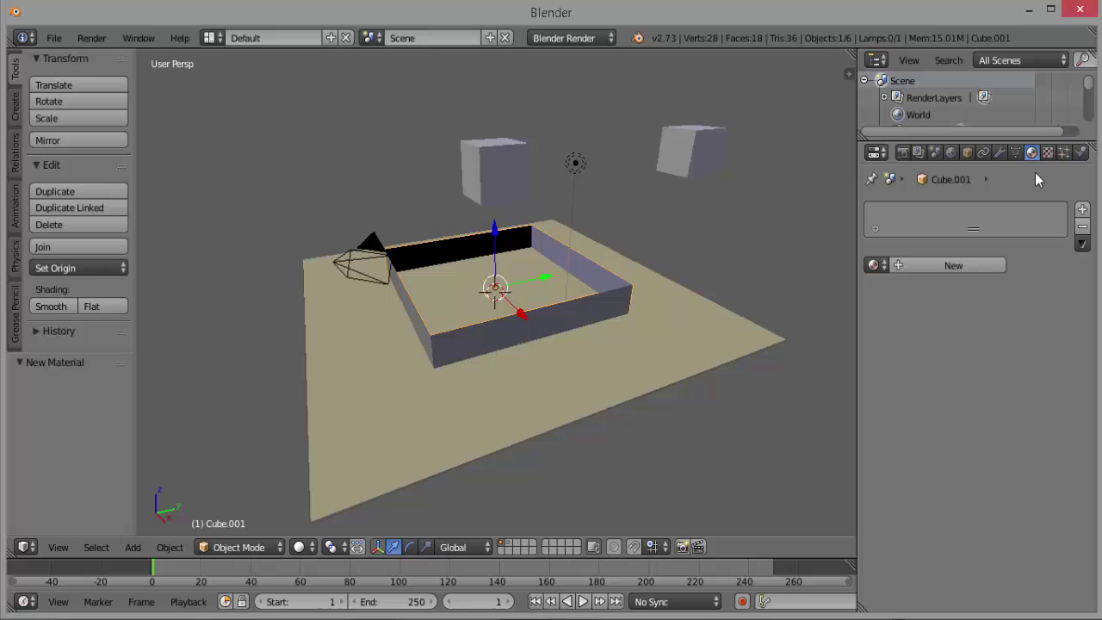
left_click(1082, 210)
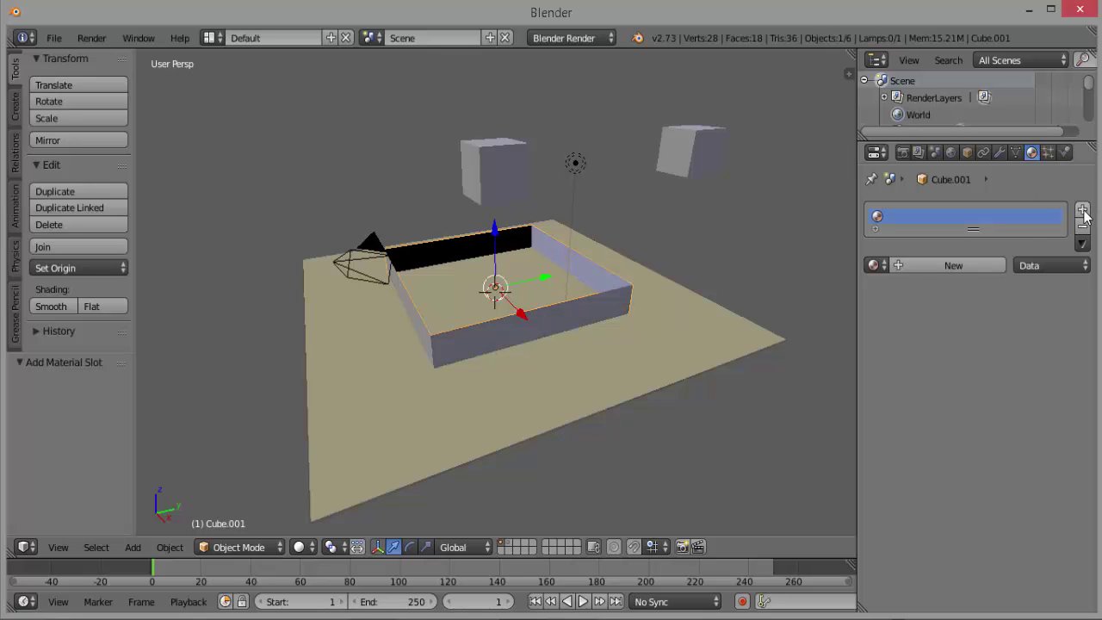
left_click(941, 270)
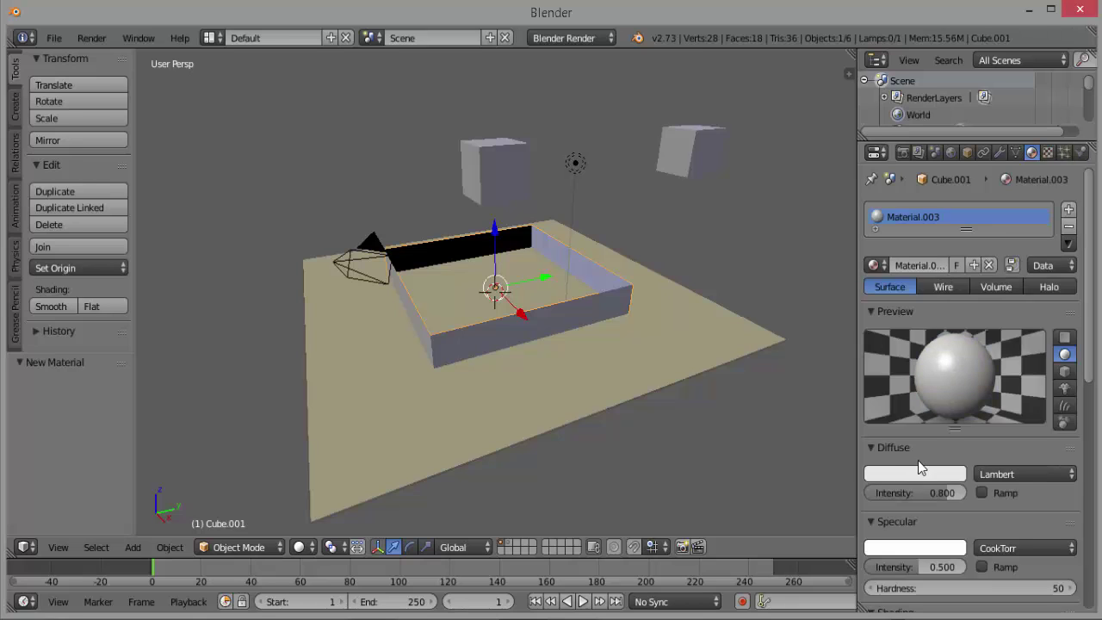
left_click(916, 474)
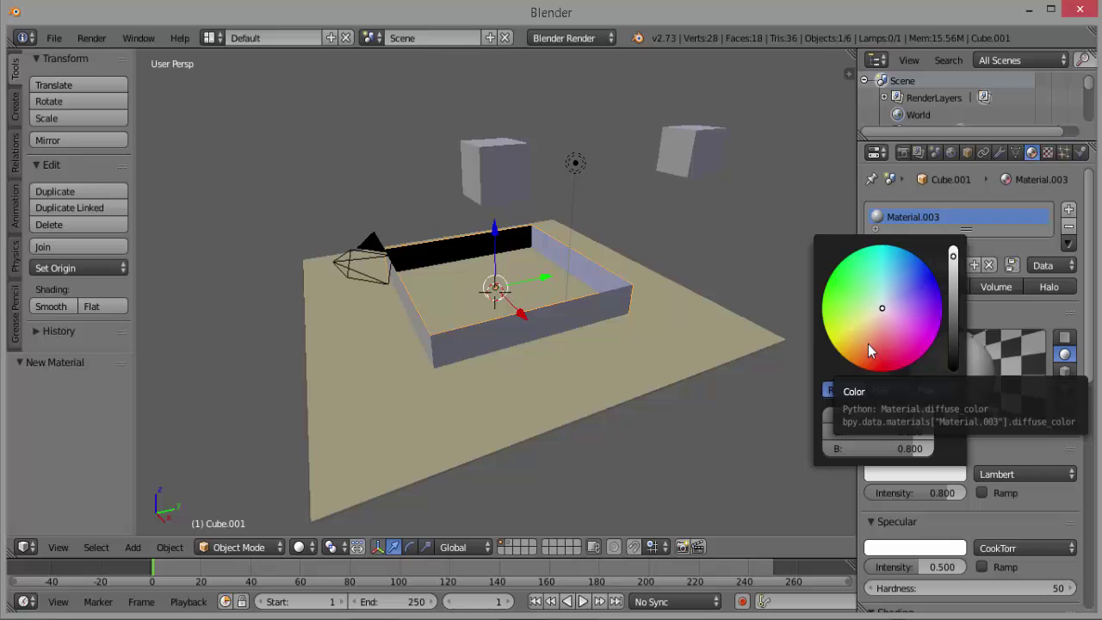
left_click(857, 297)
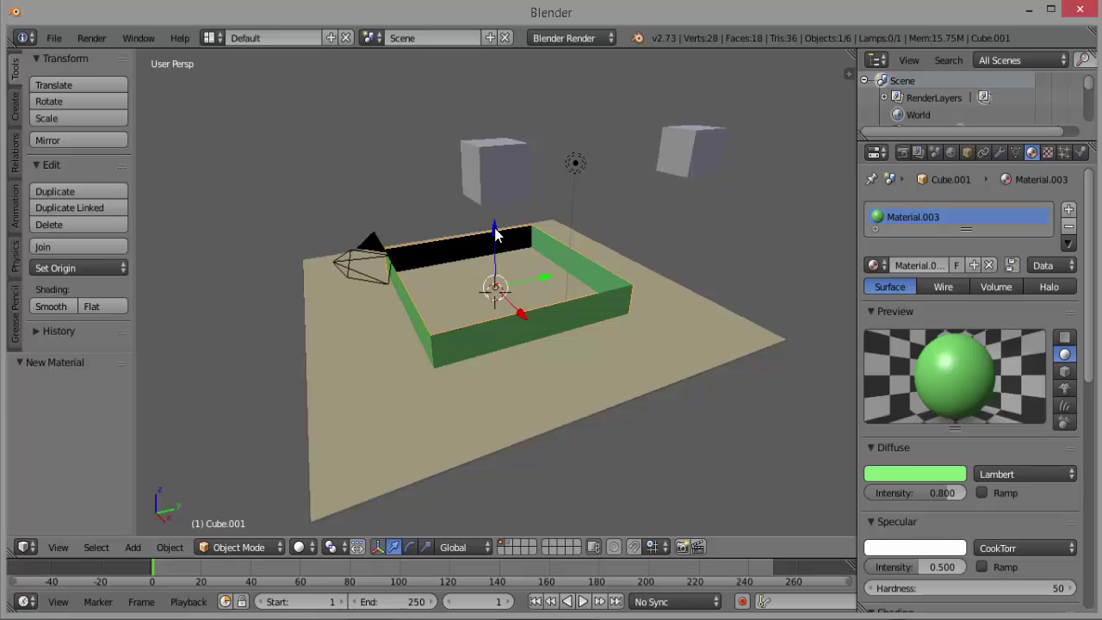
left_click_drag(494, 229, 495, 219)
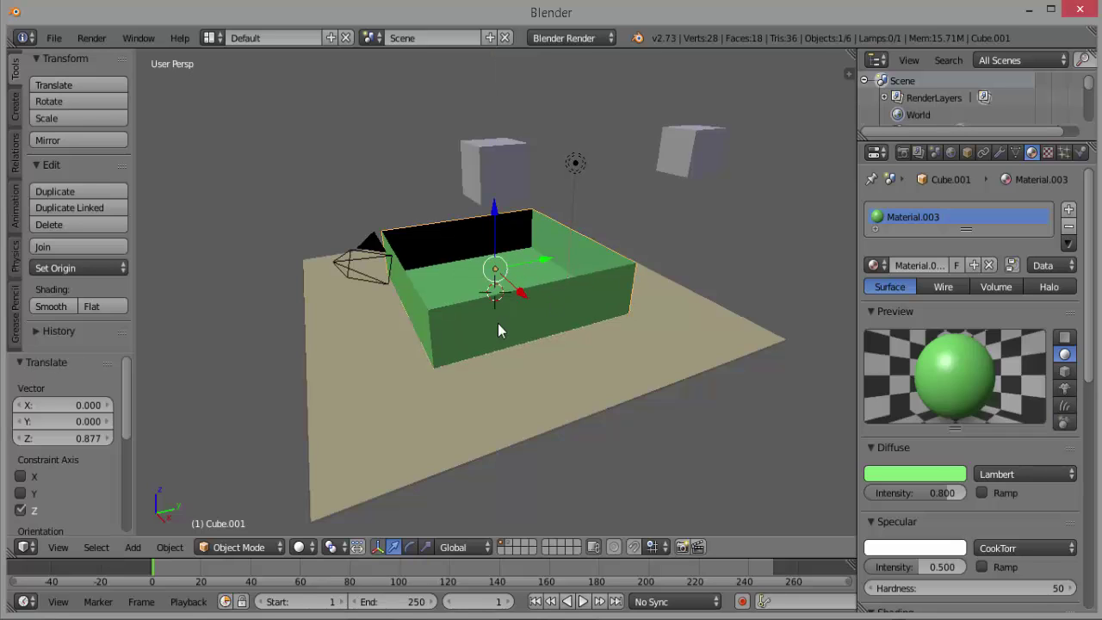
- Select both floating cubes together, move them up about 1.6 units along Z and deselect everything
right_click(509, 155)
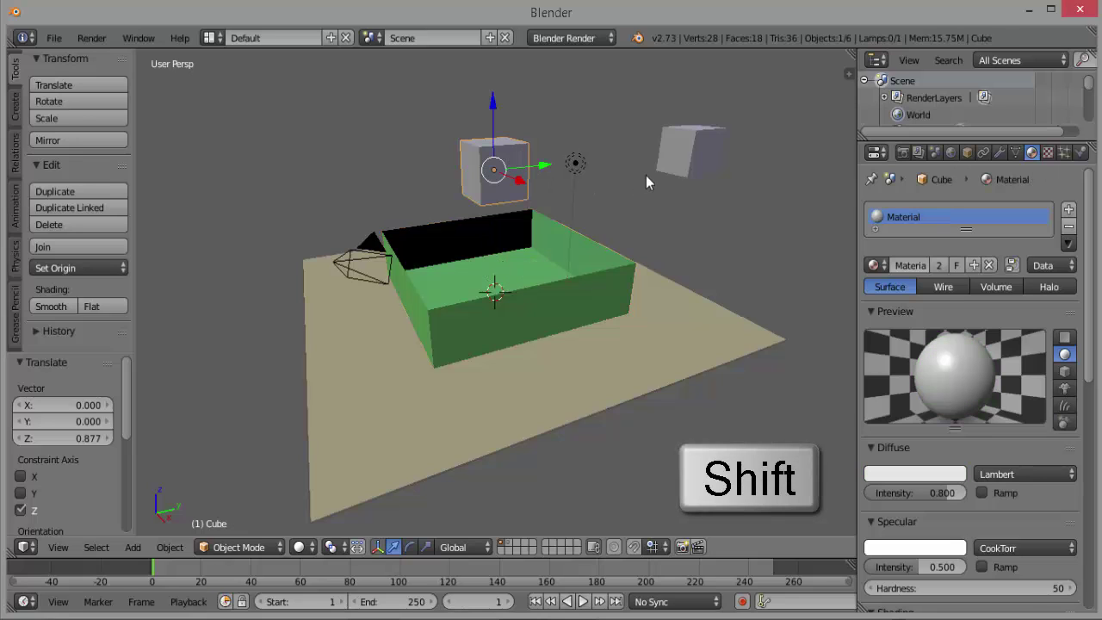
right_click(693, 152, "shift")
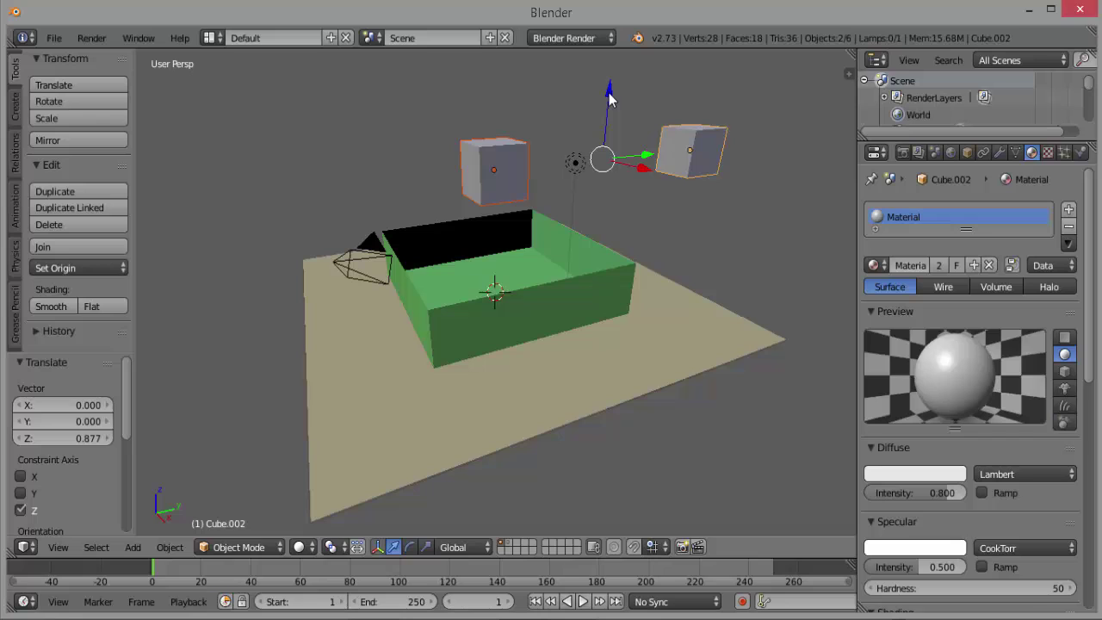
left_click_drag(609, 91, 616, 51)
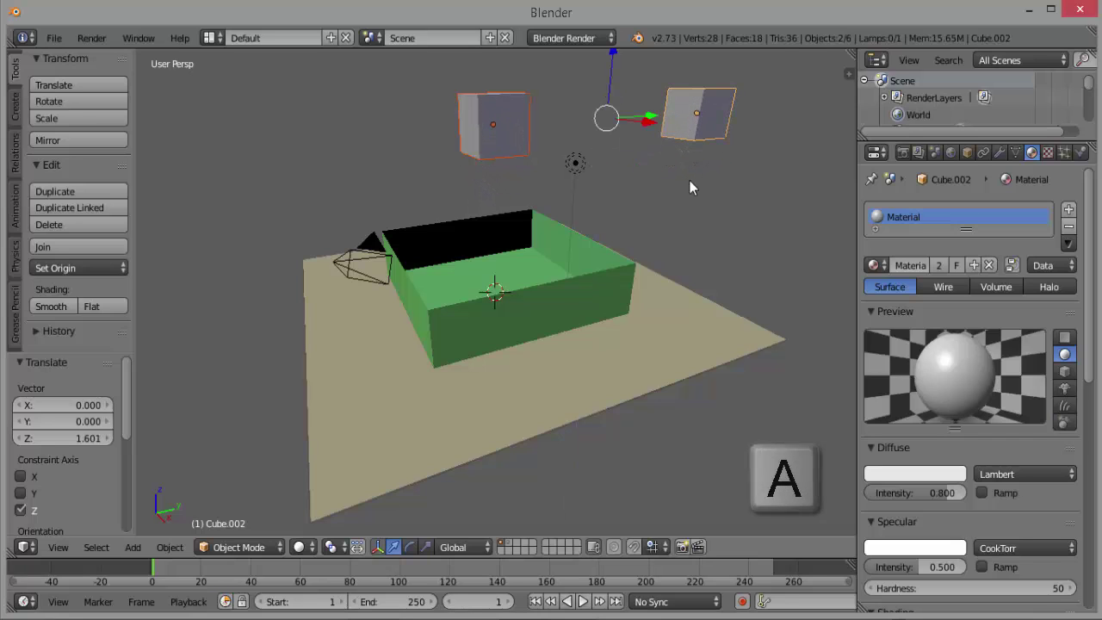
key("a")
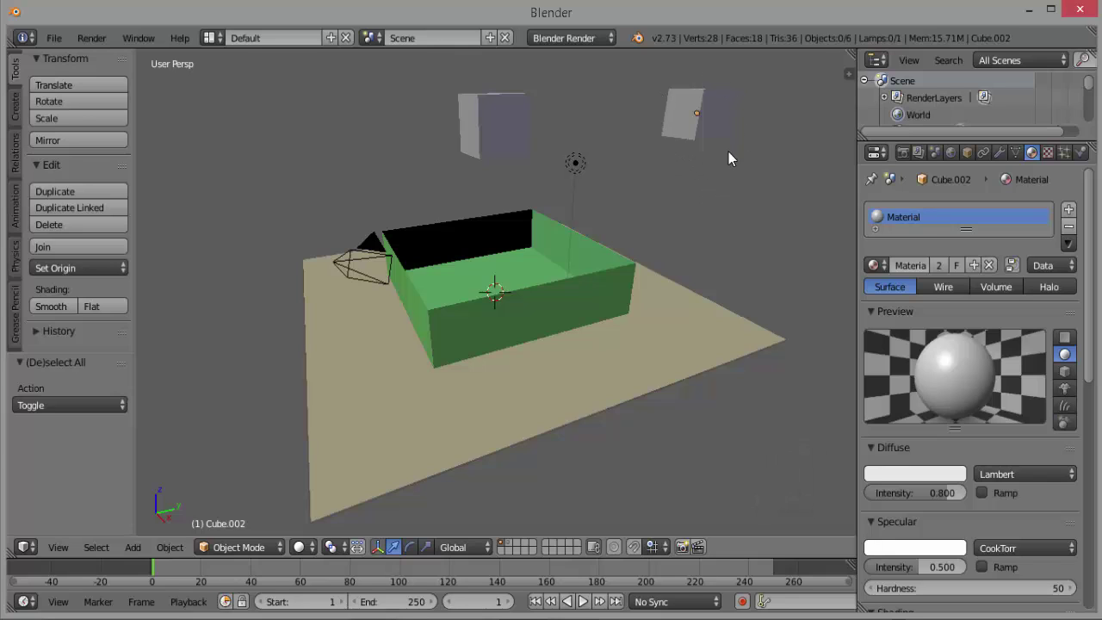
- Select the duplicated floating cube and set its material's texture type to Image or Movie
right_click(683, 125)
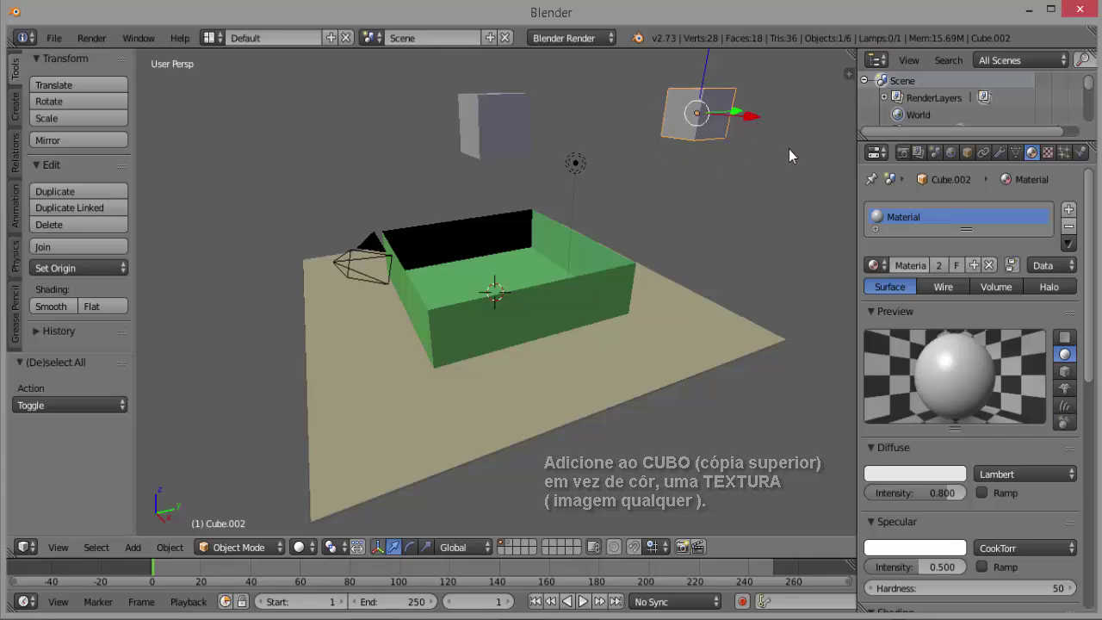
left_click(1048, 154)
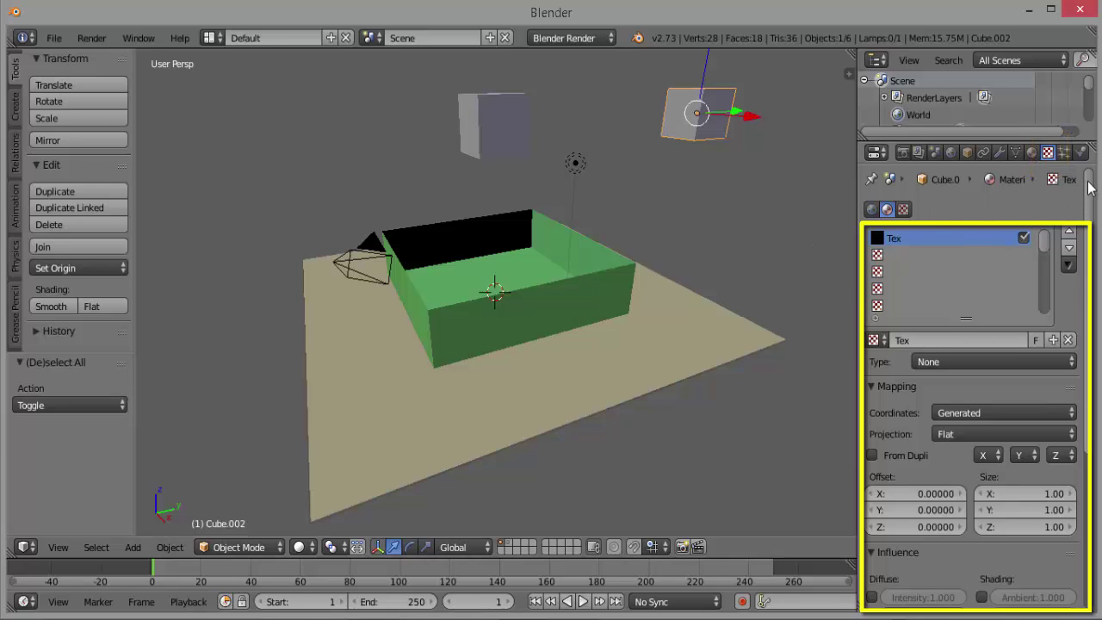
left_click_drag(1090, 191, 1090, 249)
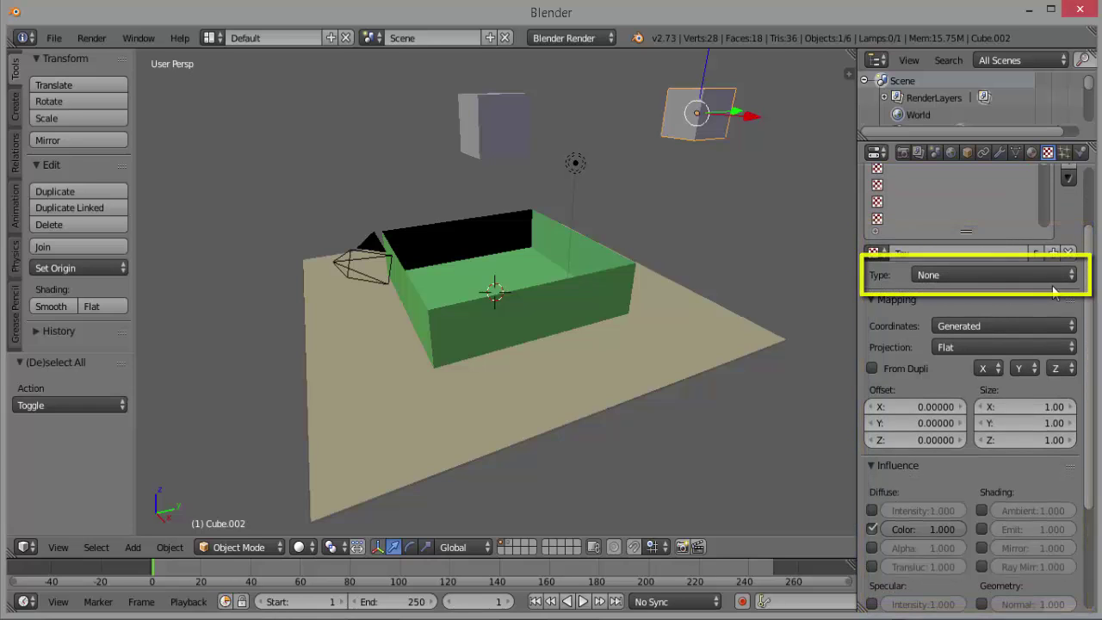
left_click(1070, 280)
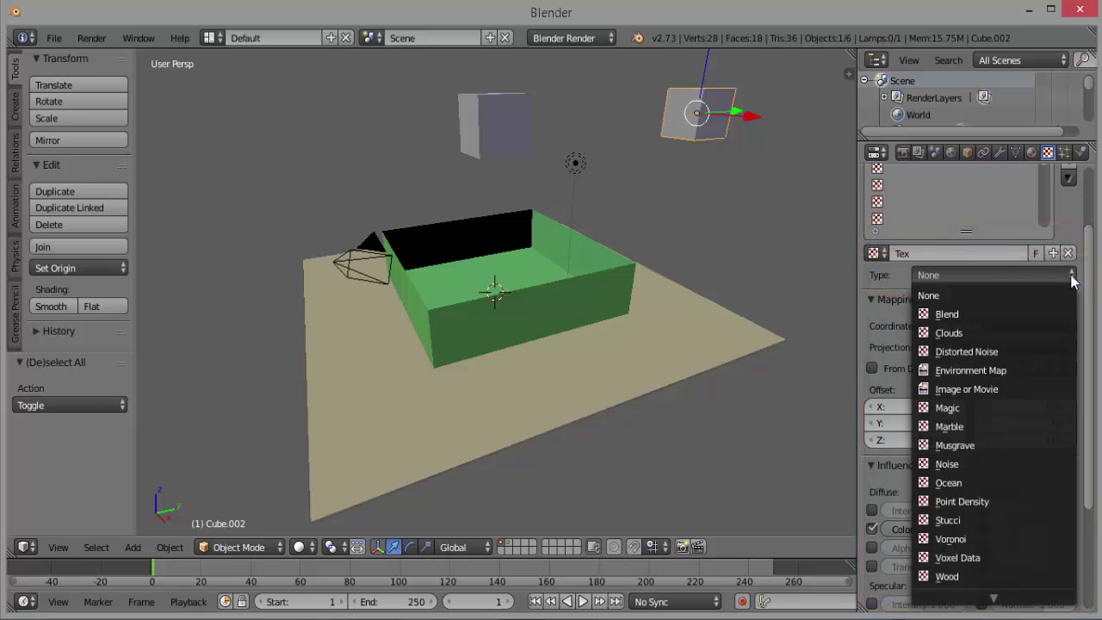
left_click(1007, 391)
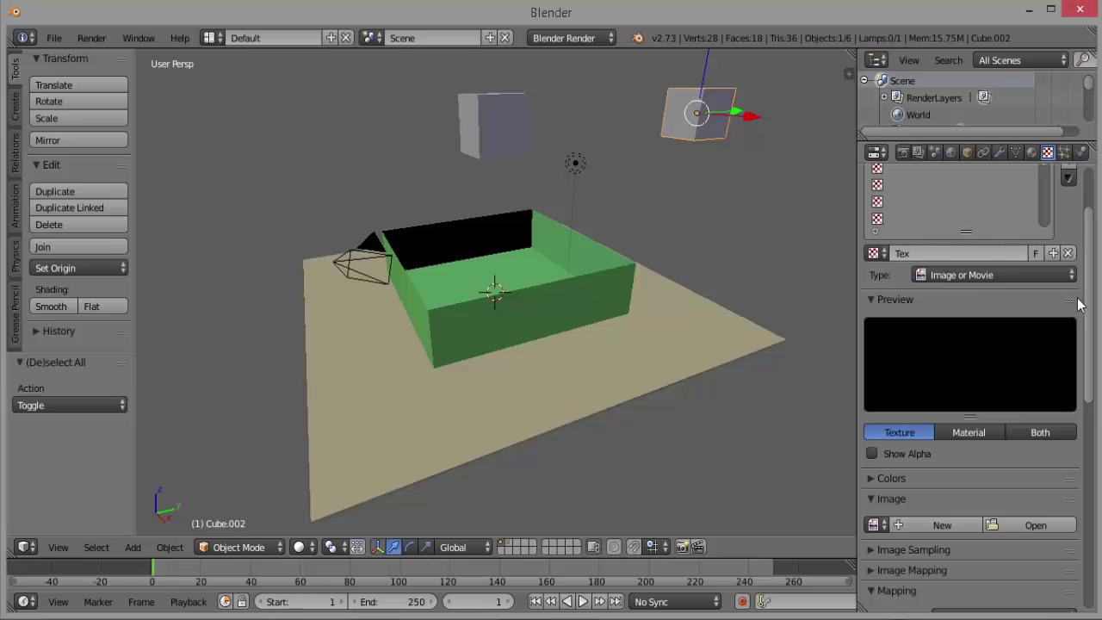
- Load HAIR_CO_HR_N_24_NR.dds from the Texturas folder as the cube's texture image, browsing the files as thumbnails
scroll(1092, 293, "down", 6)
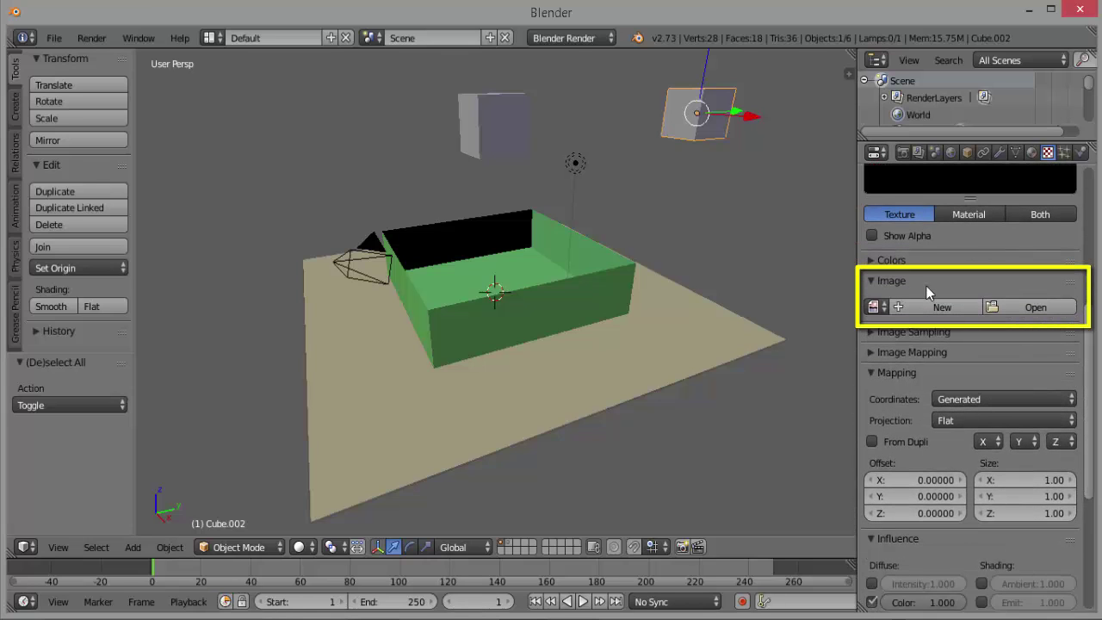
left_click(1030, 307)
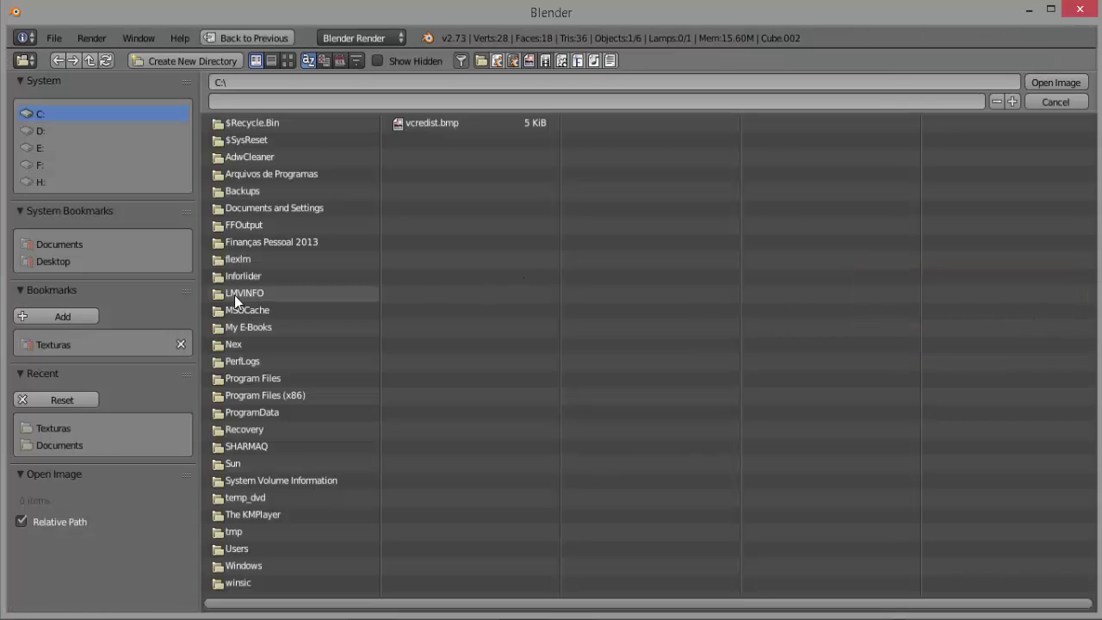
left_click(46, 428)
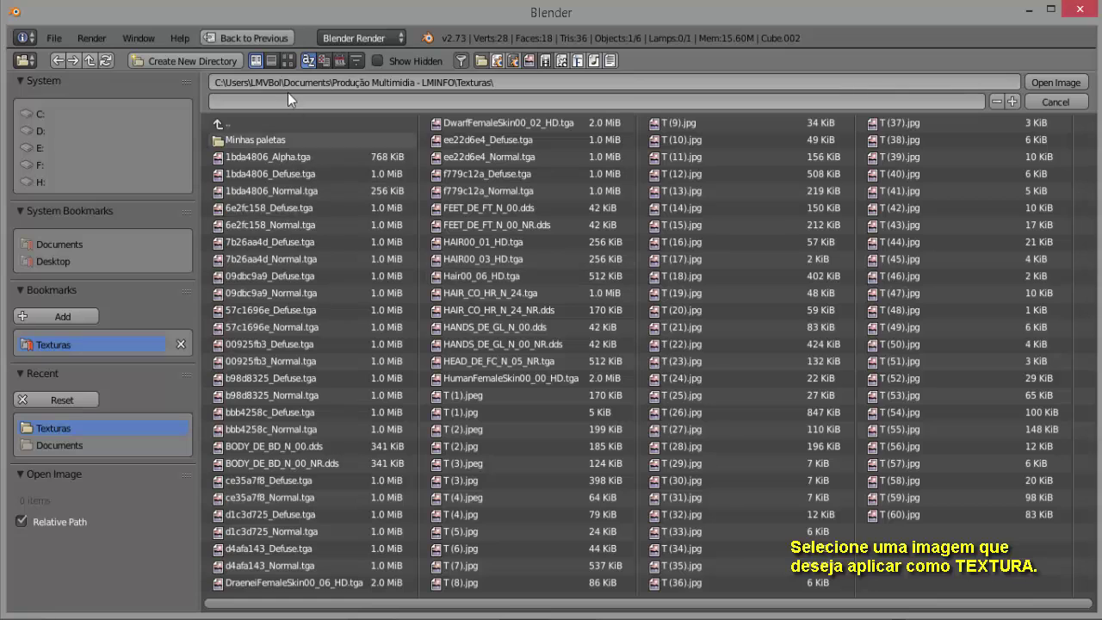
left_click(288, 61)
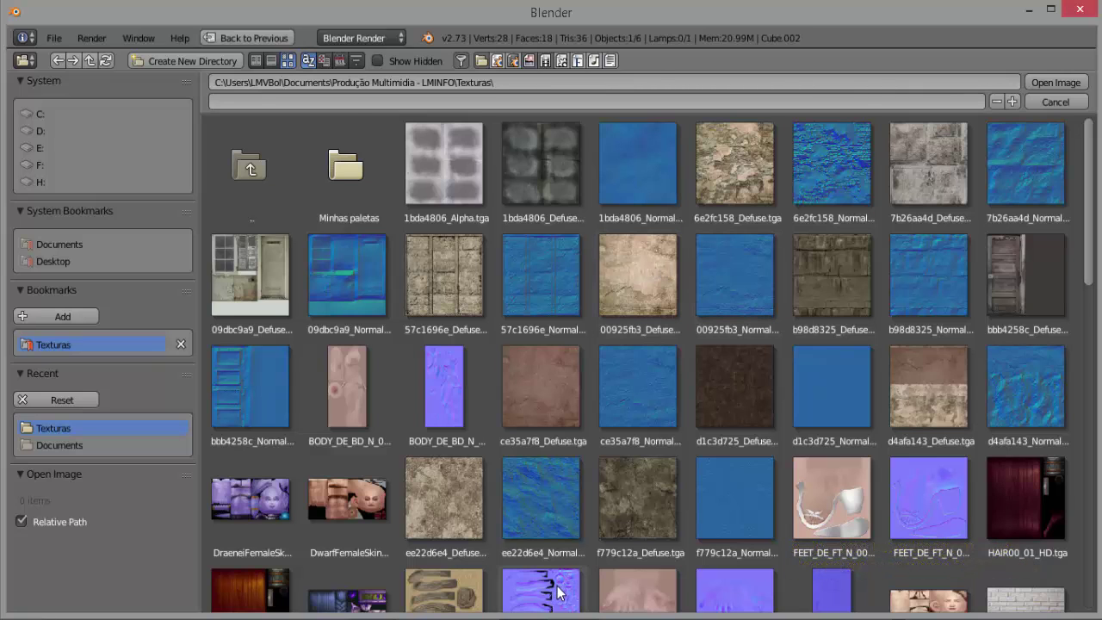
scroll(557, 592, "down", 2)
left_click(544, 539)
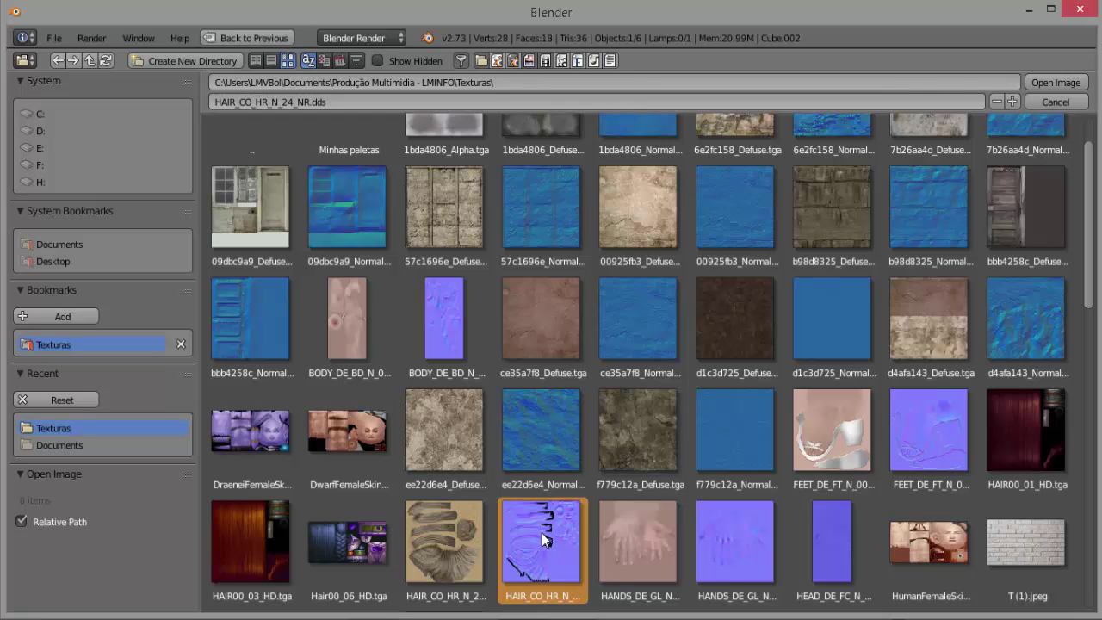
left_click(1057, 82)
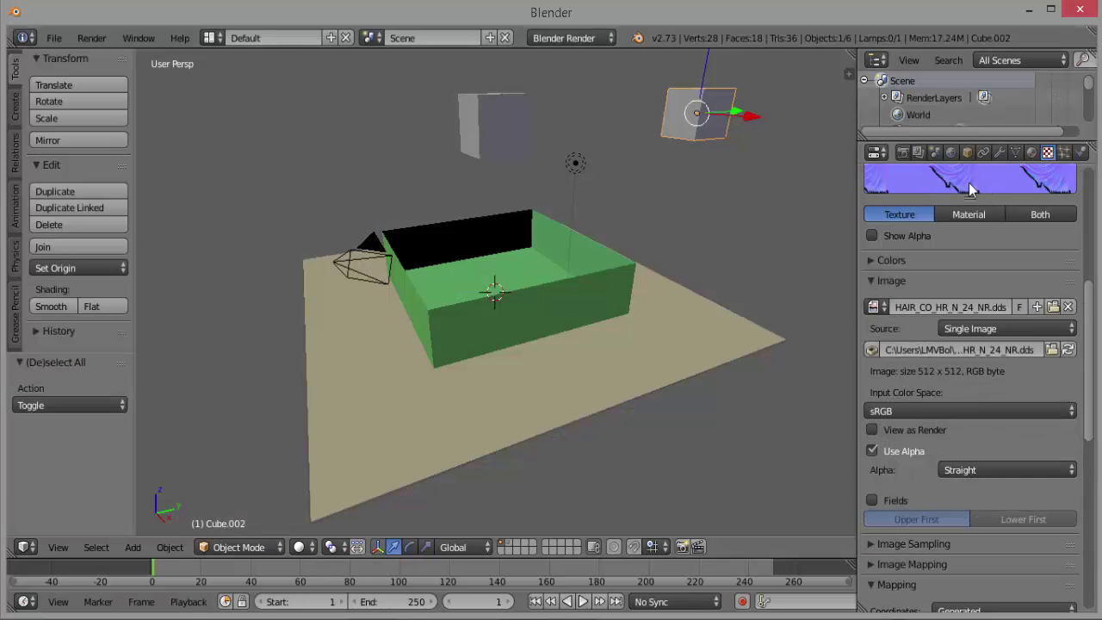
scroll(1097, 262, "up", 3)
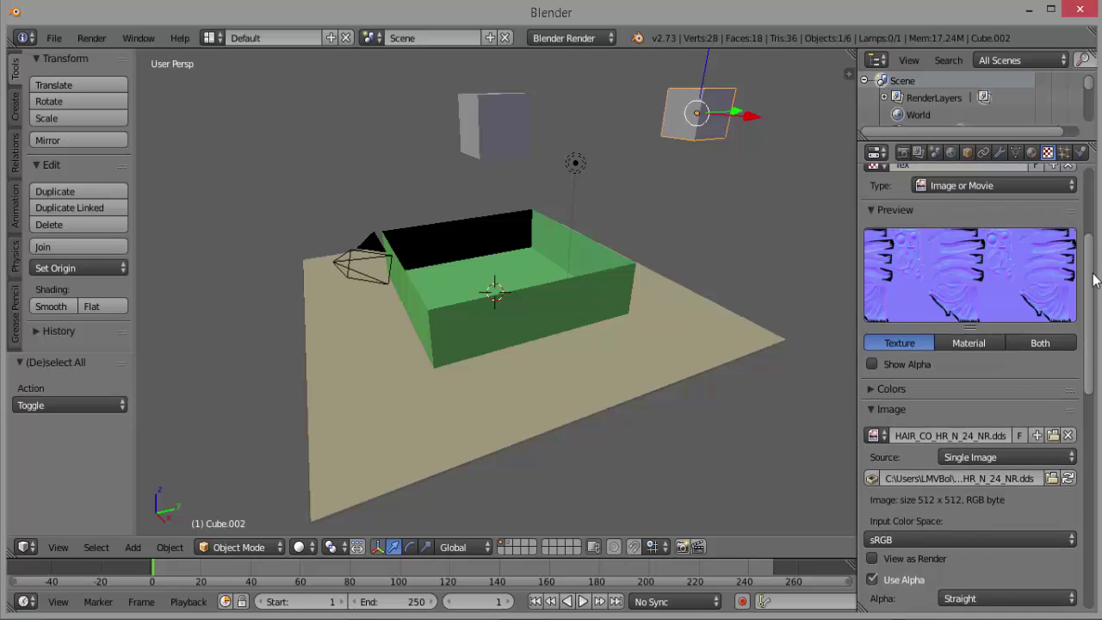
- Set the cube image texture's mapping projection to Cube
left_click_drag(1093, 274, 1099, 431)
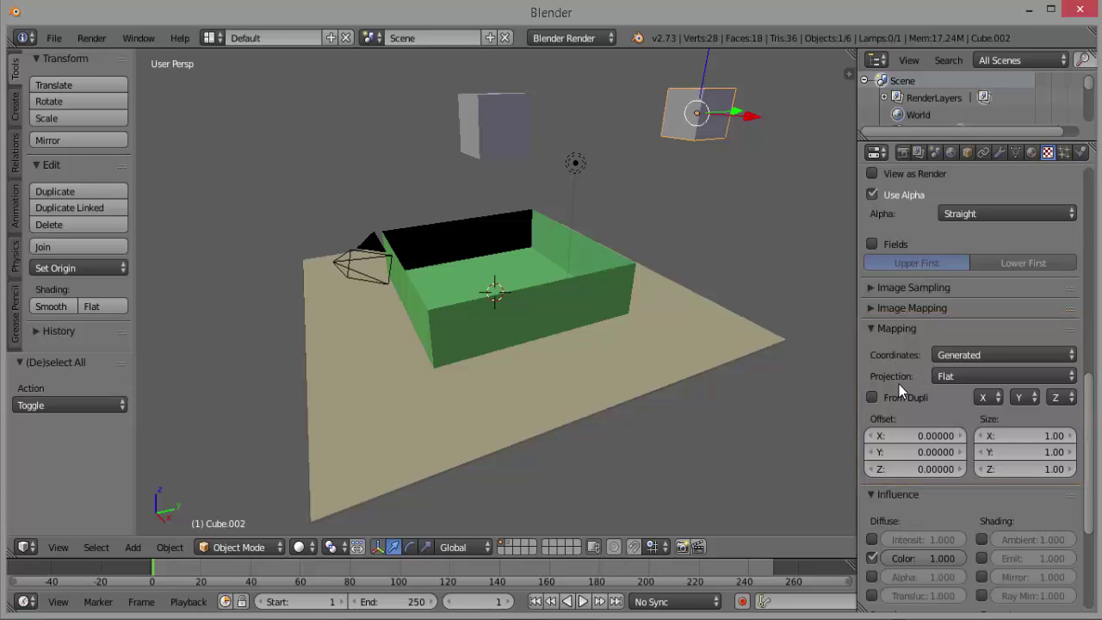
left_click(1072, 387)
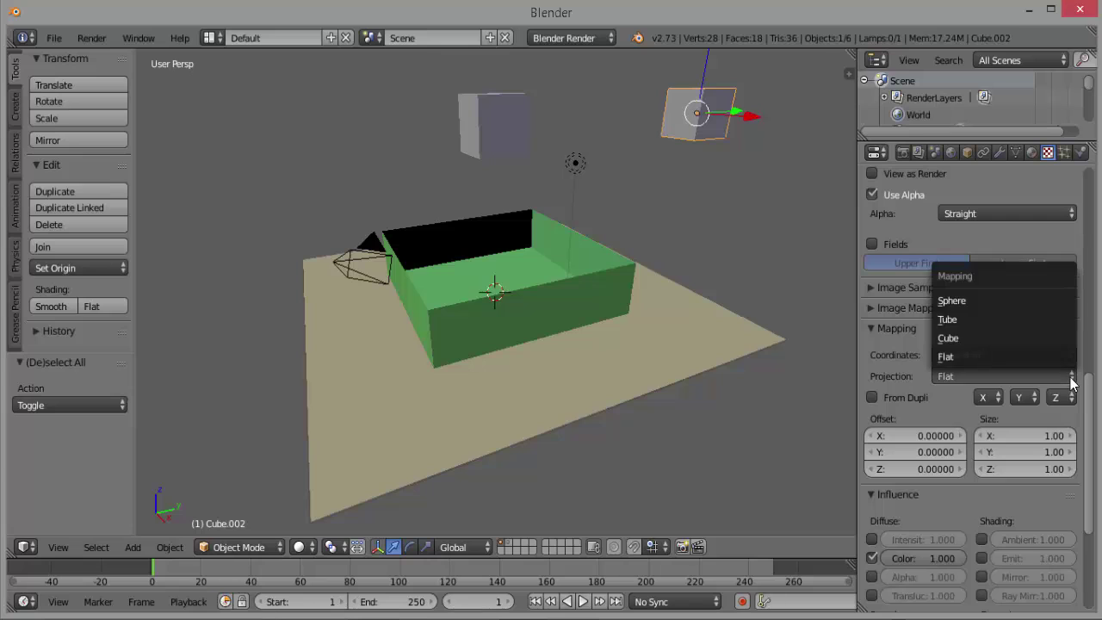
left_click(955, 340)
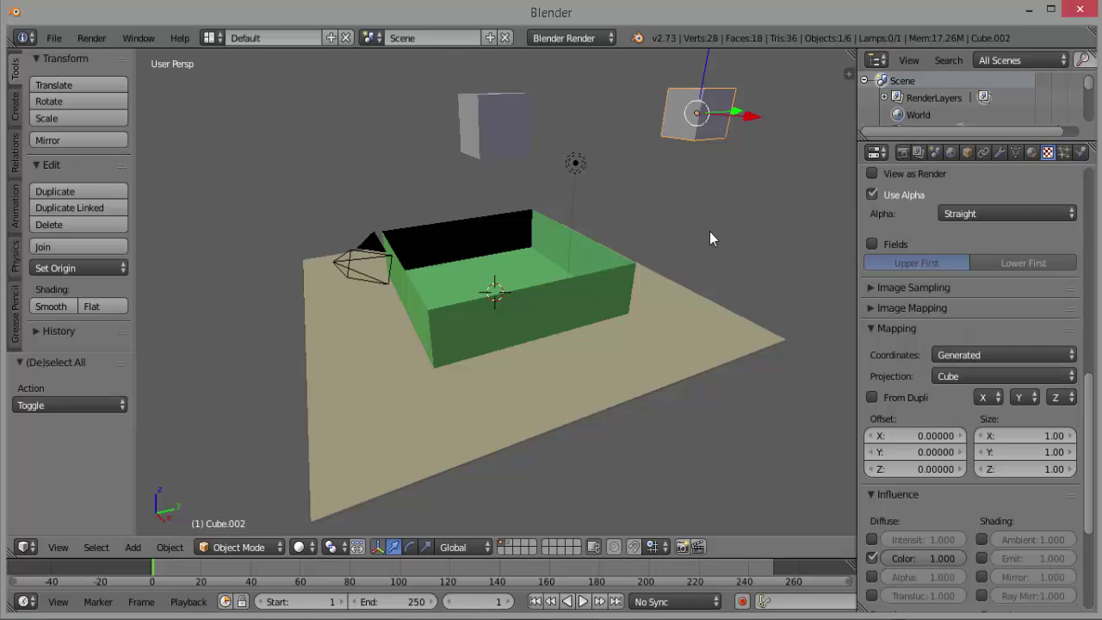
- Select the camera, look through it and lock the camera to the view
scroll(709, 232, "down", 1)
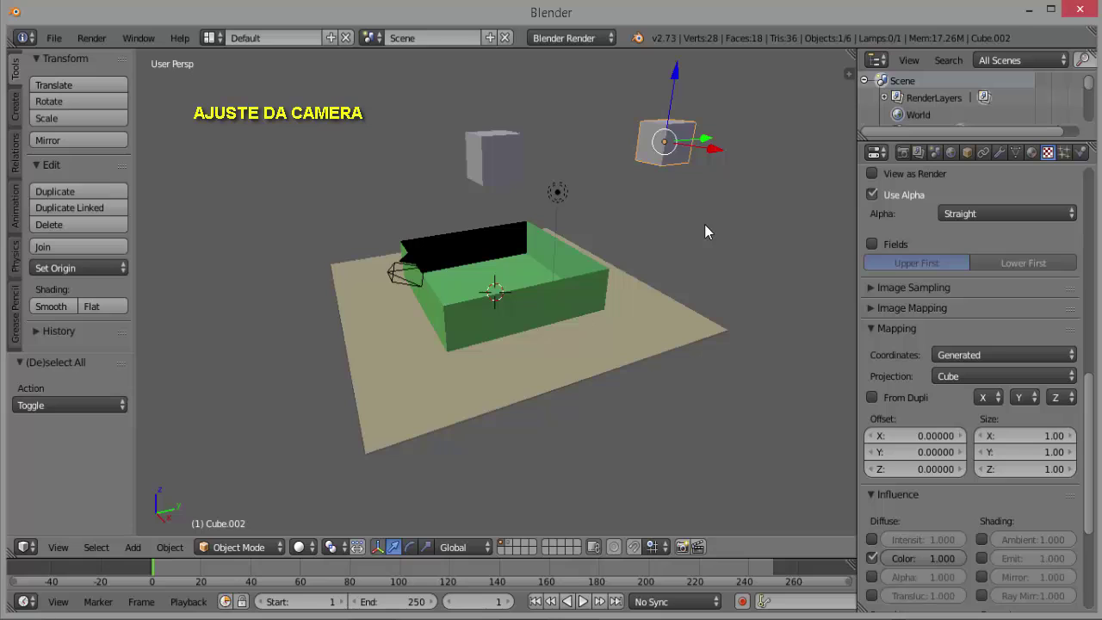
right_click(398, 277)
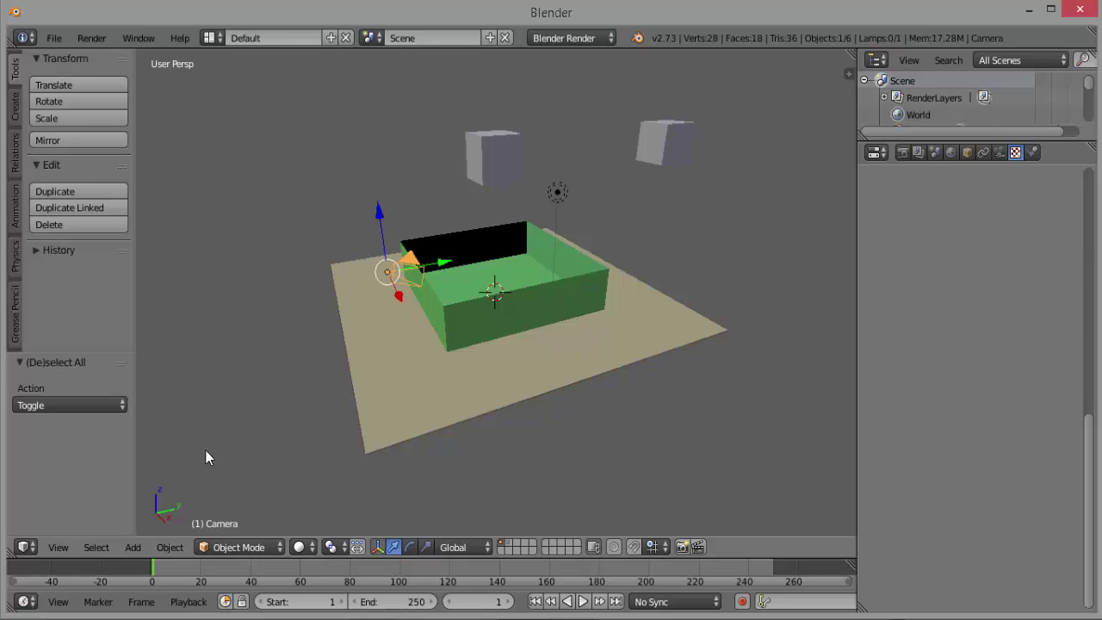
left_click(58, 548)
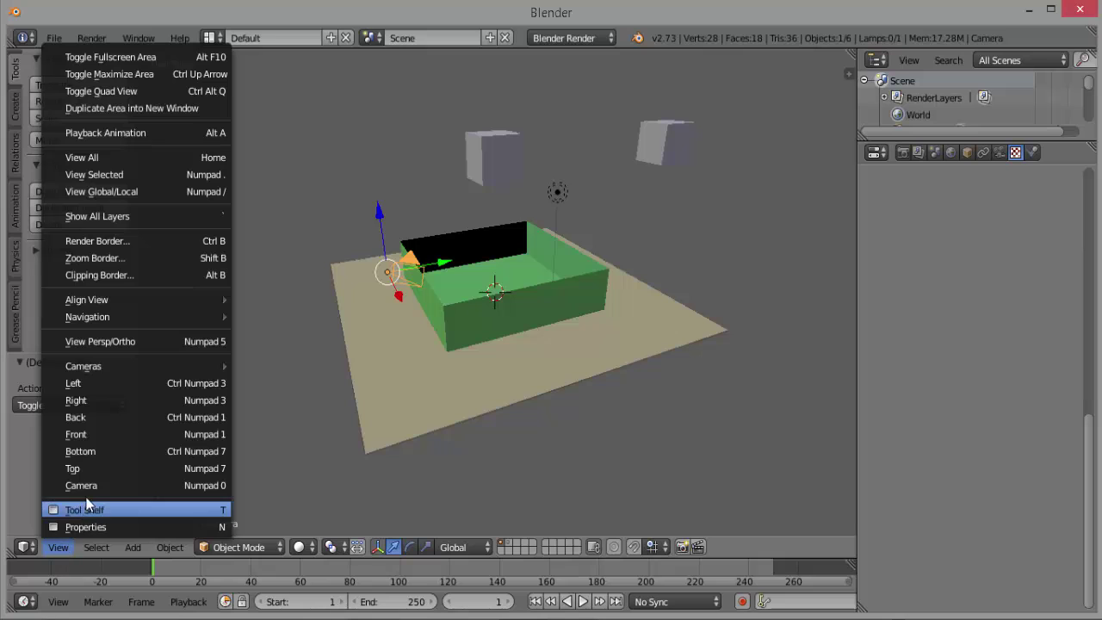
left_click(110, 487)
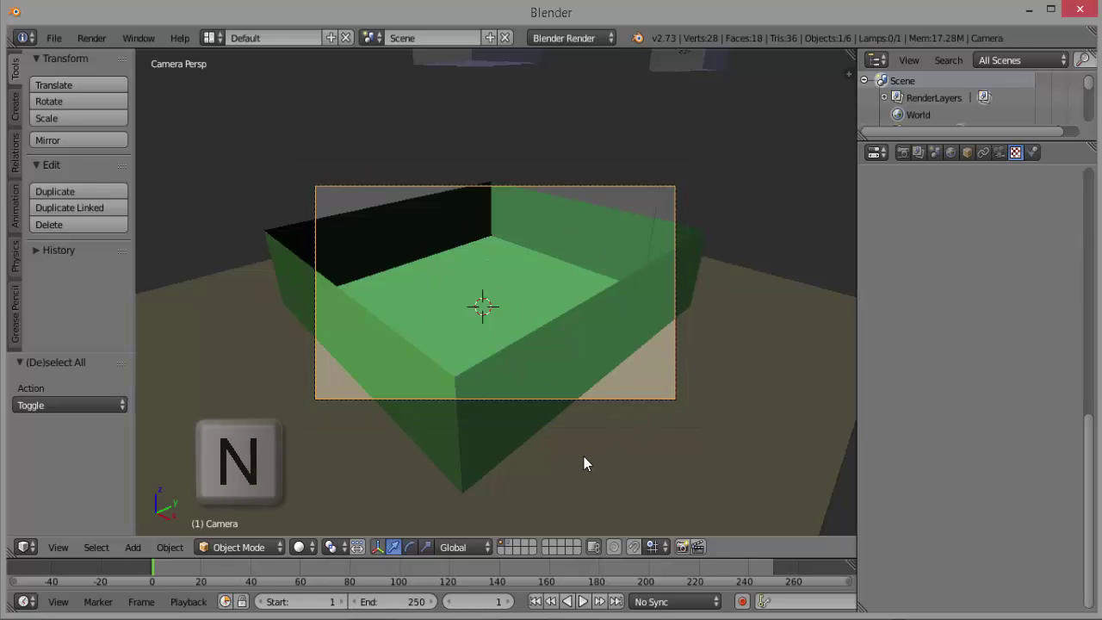
key("n")
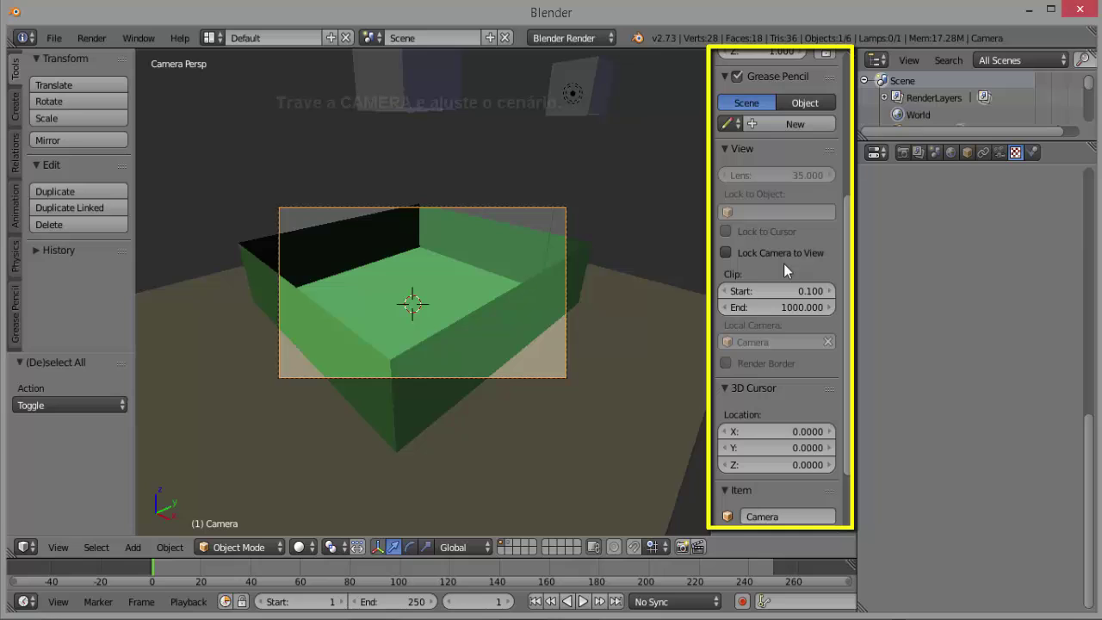
left_click(725, 252)
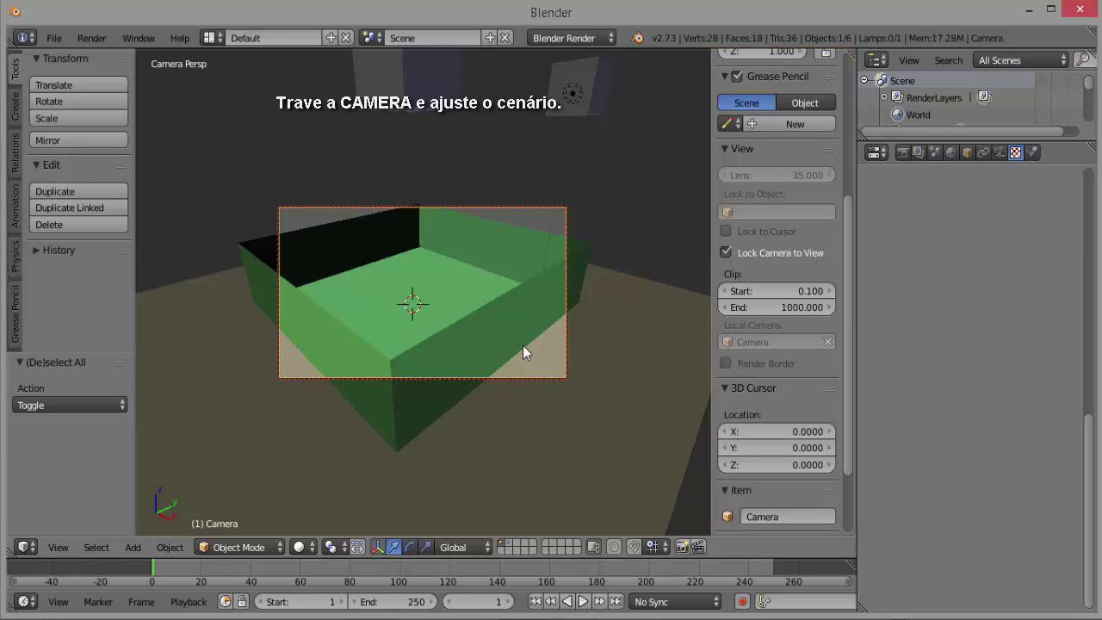
- Pull the locked camera back and orbit it slightly so the box and plane fit the frame, and test-render the scene
scroll(520, 346, "down", 1)
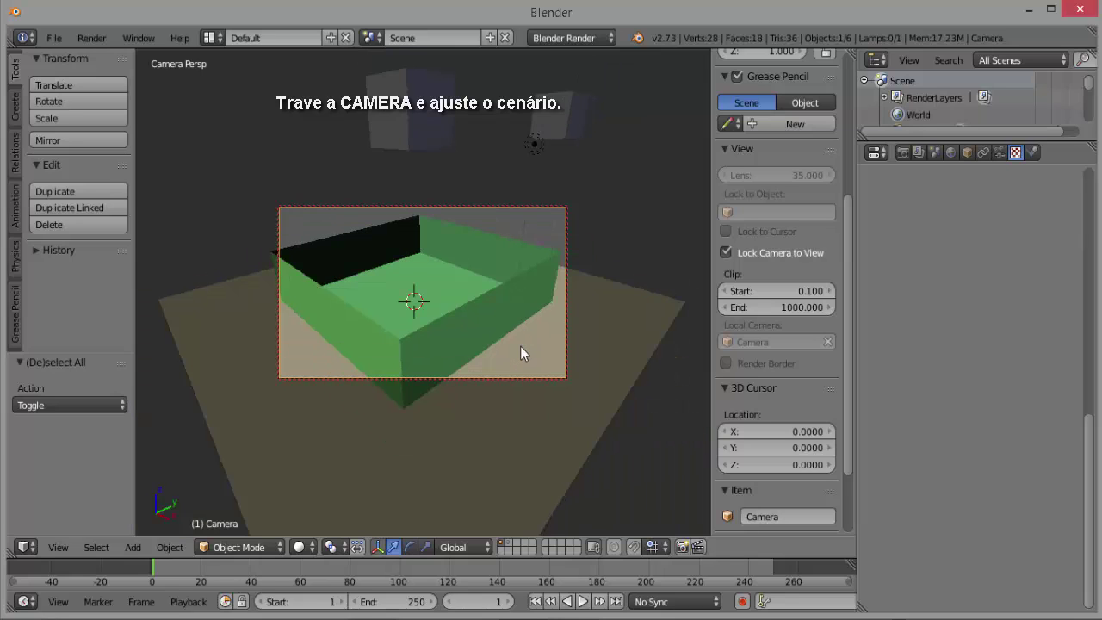
scroll(520, 347, "down", 5)
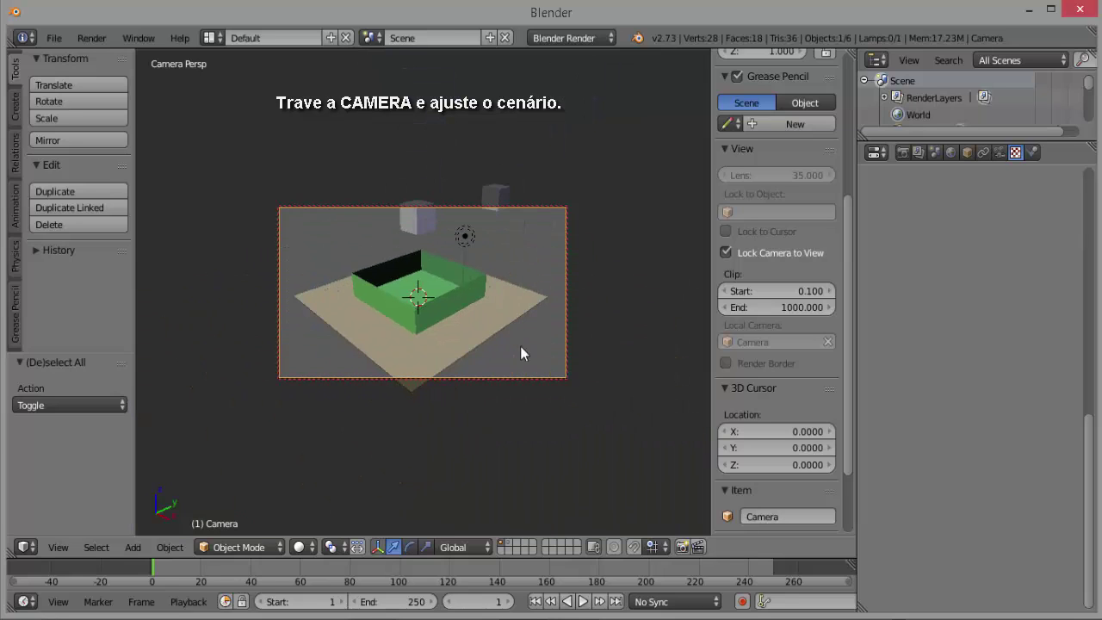
mouse_move(502, 344)
middle_mouse_down()
mouse_move(505, 326)
mouse_move(492, 344)
mouse_move(484, 336)
middle_mouse_up()
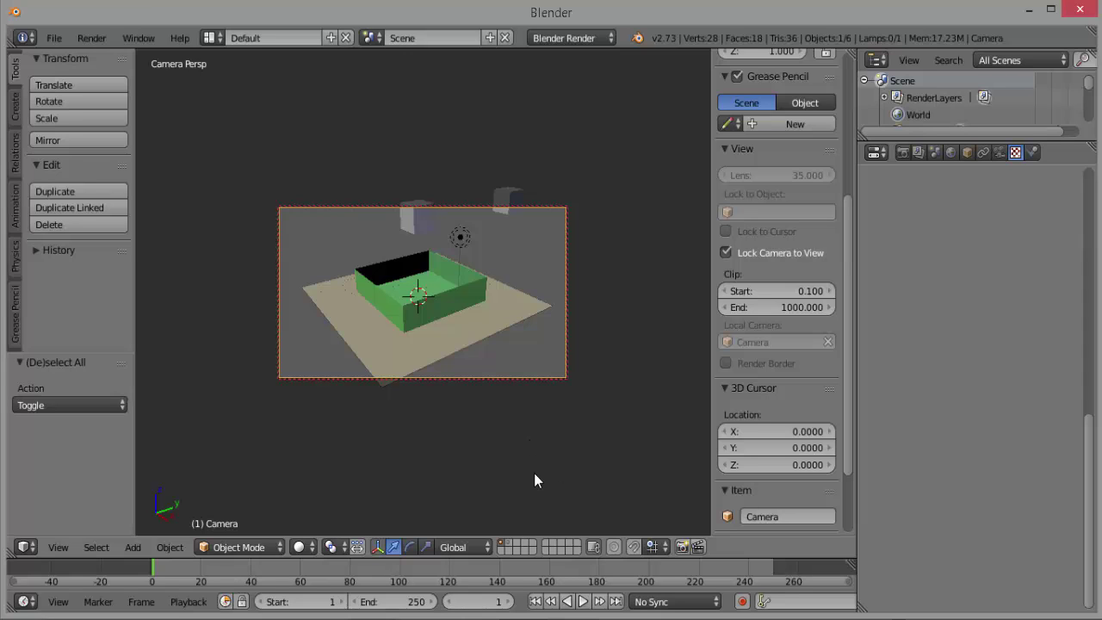
key("F12")
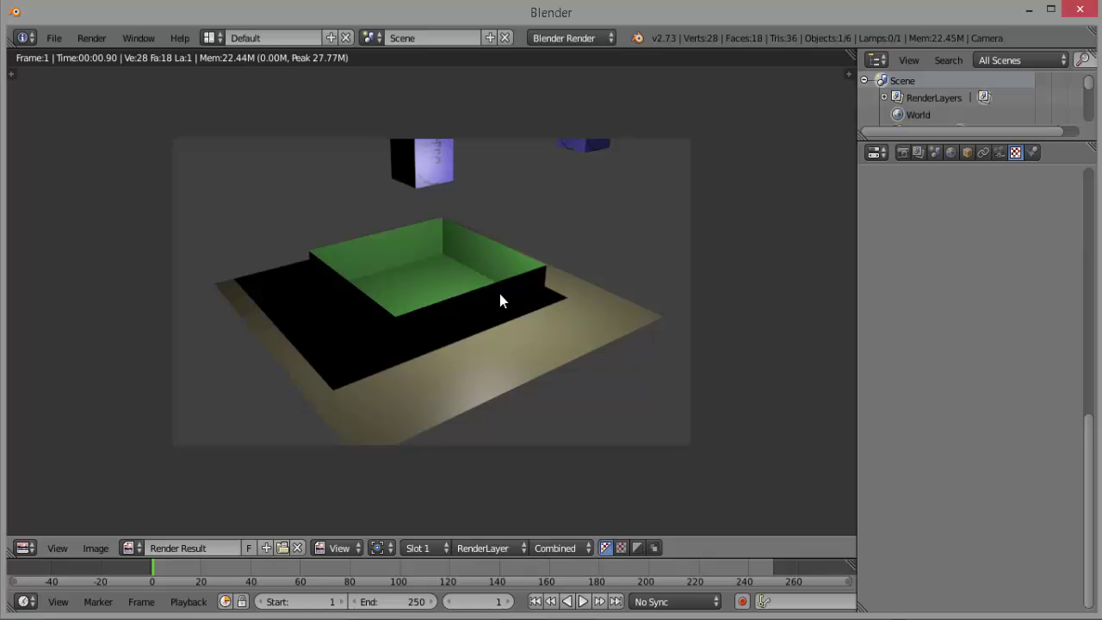
key("Escape")
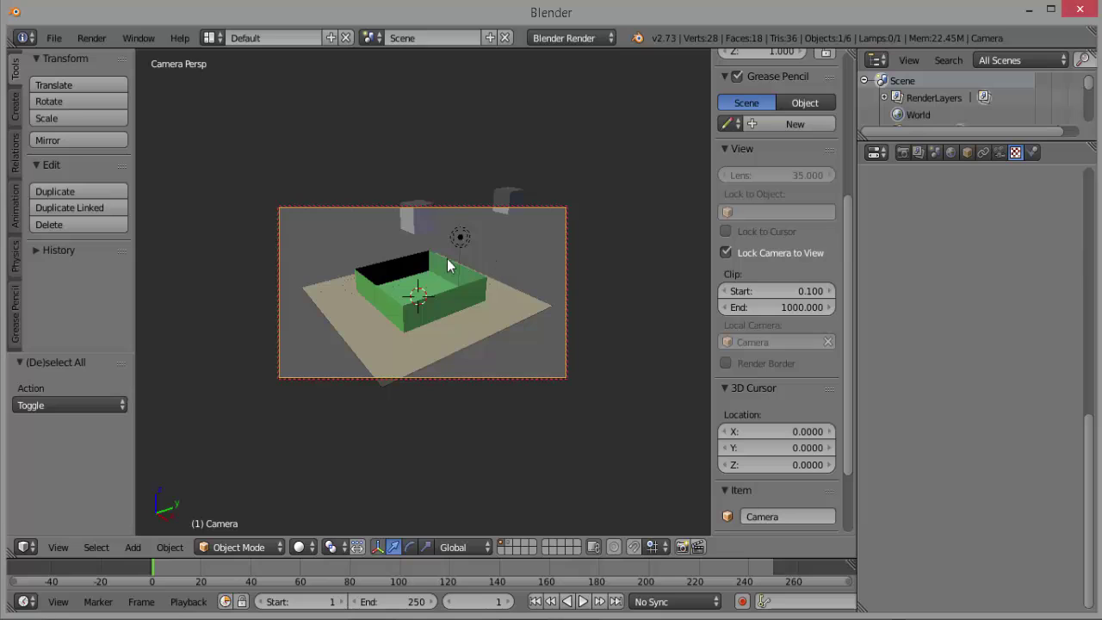
- From the top view, move the lamp about 7.931 units along X and -9.536 along Y, towards the camera
left_click(57, 547)
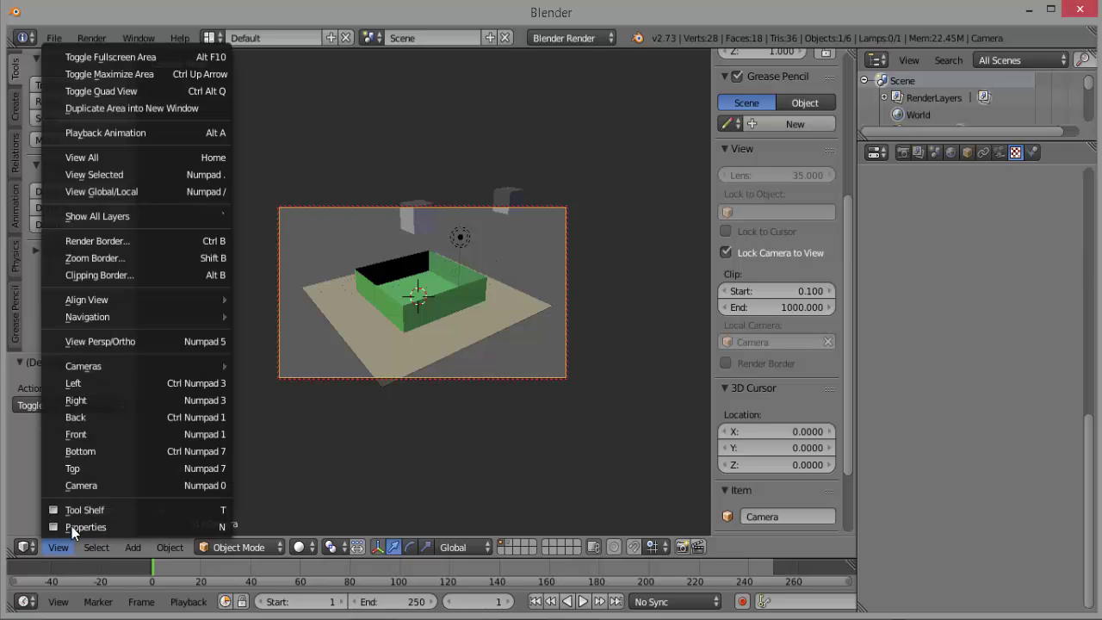
left_click(99, 468)
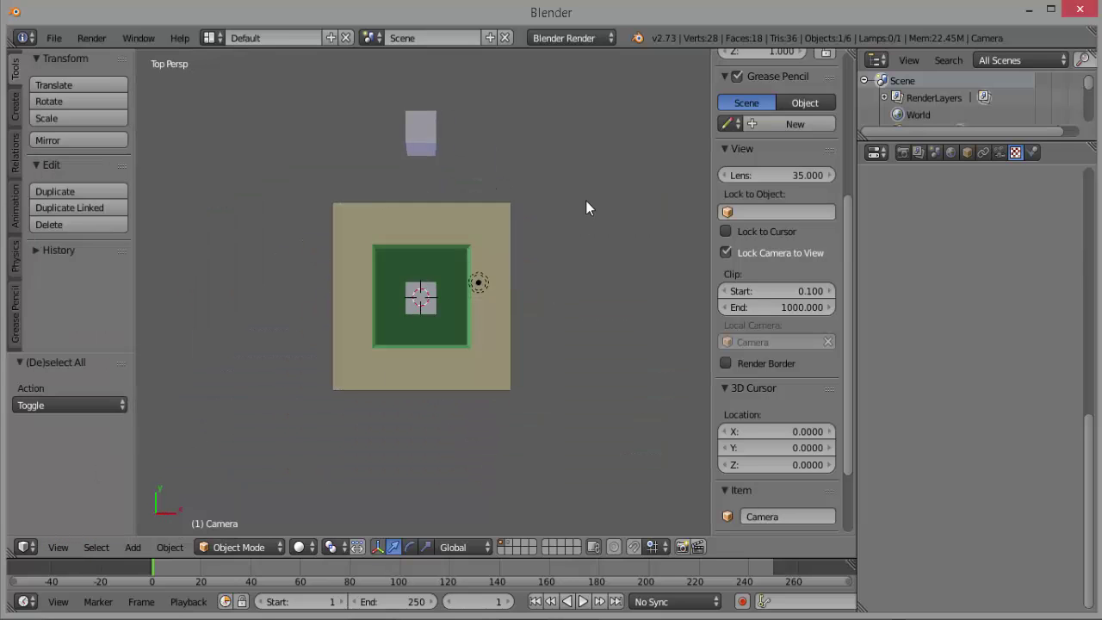
scroll(584, 213, "down", 3)
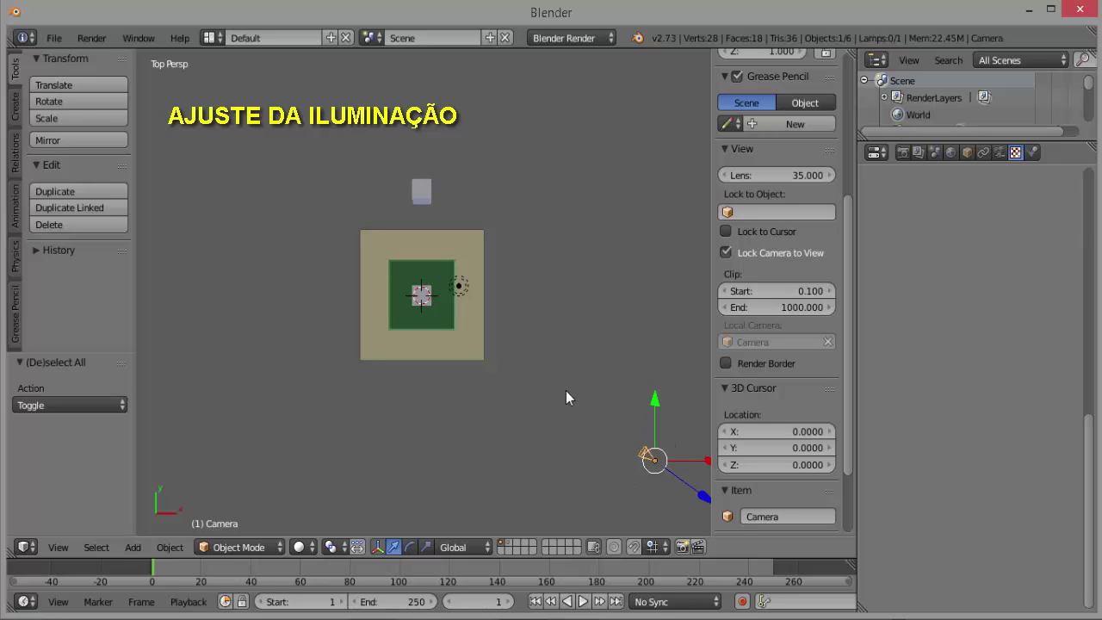
right_click(461, 290)
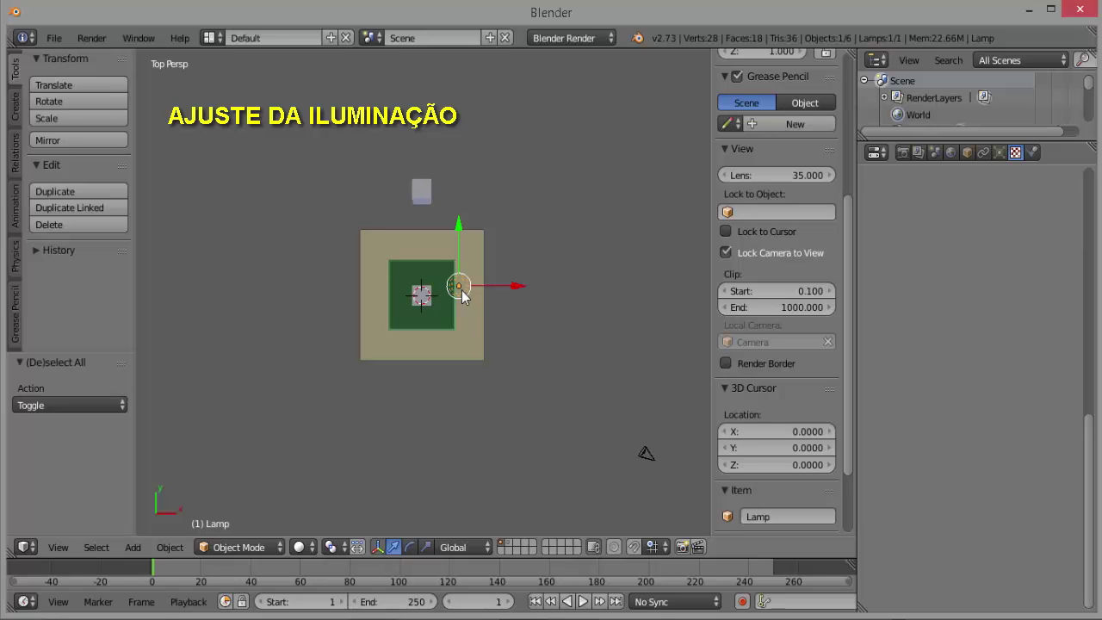
key("g")
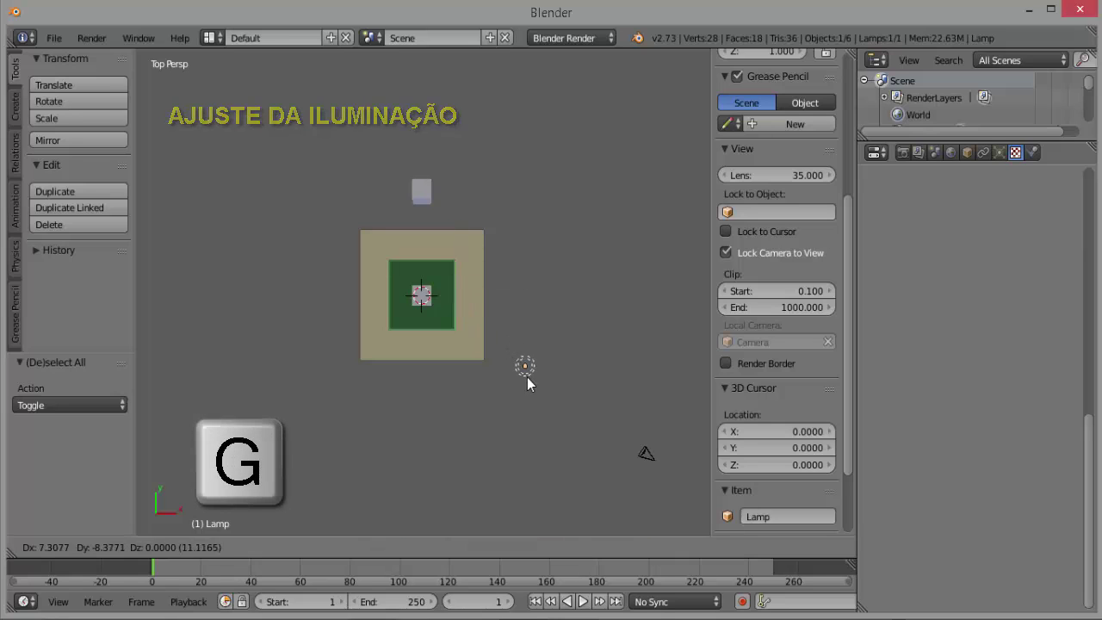
left_click(533, 380)
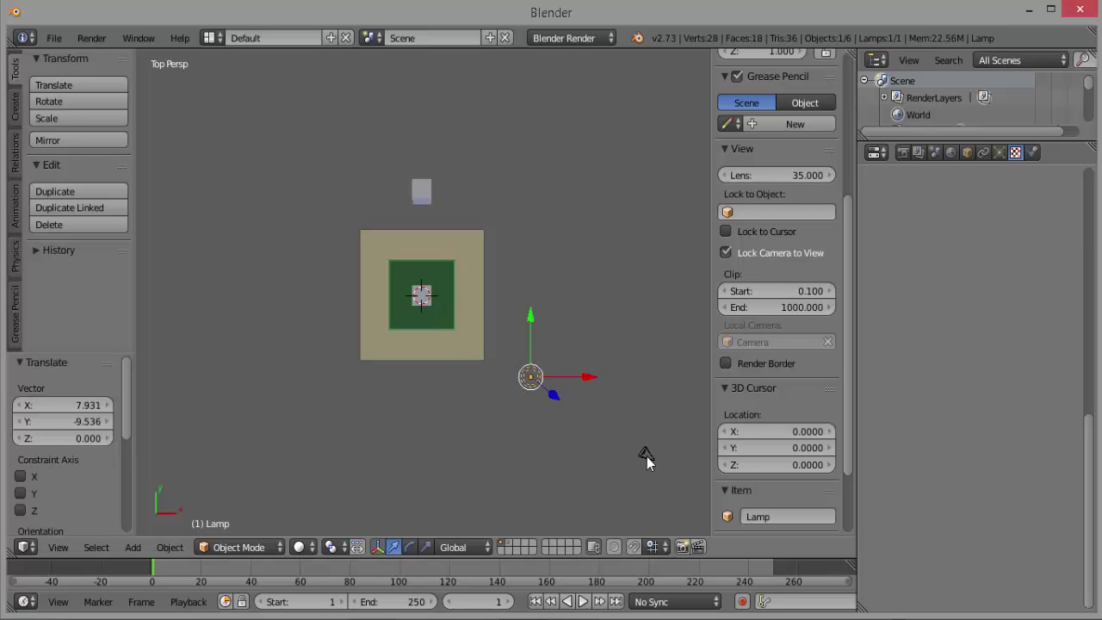
- From the right side view, lower the lamp about 1.239 units along Z
left_click(60, 547)
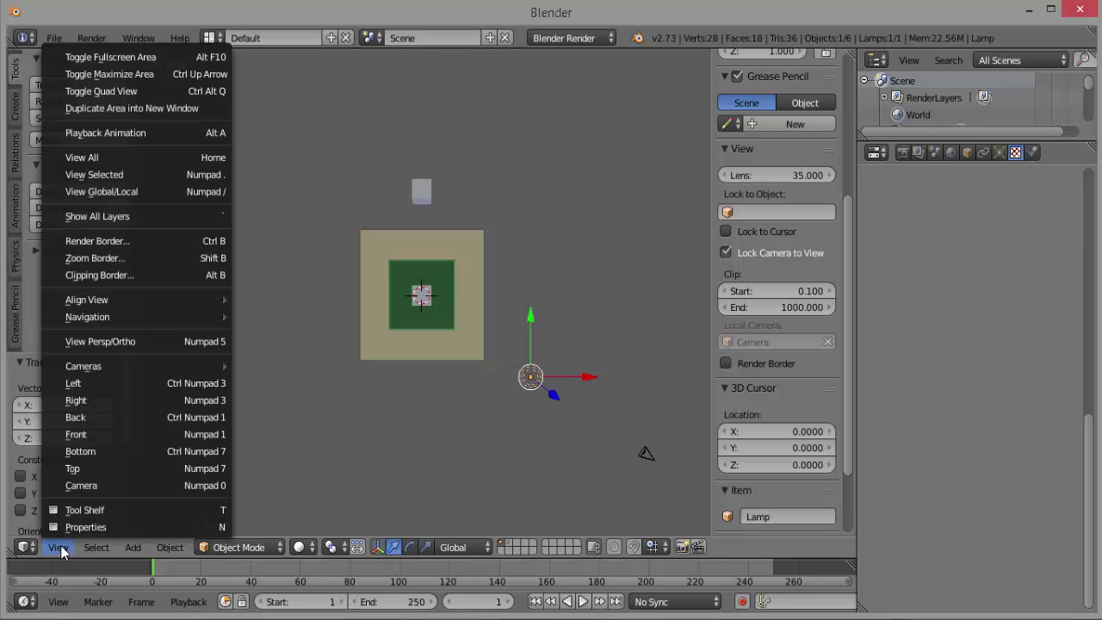
left_click(113, 401)
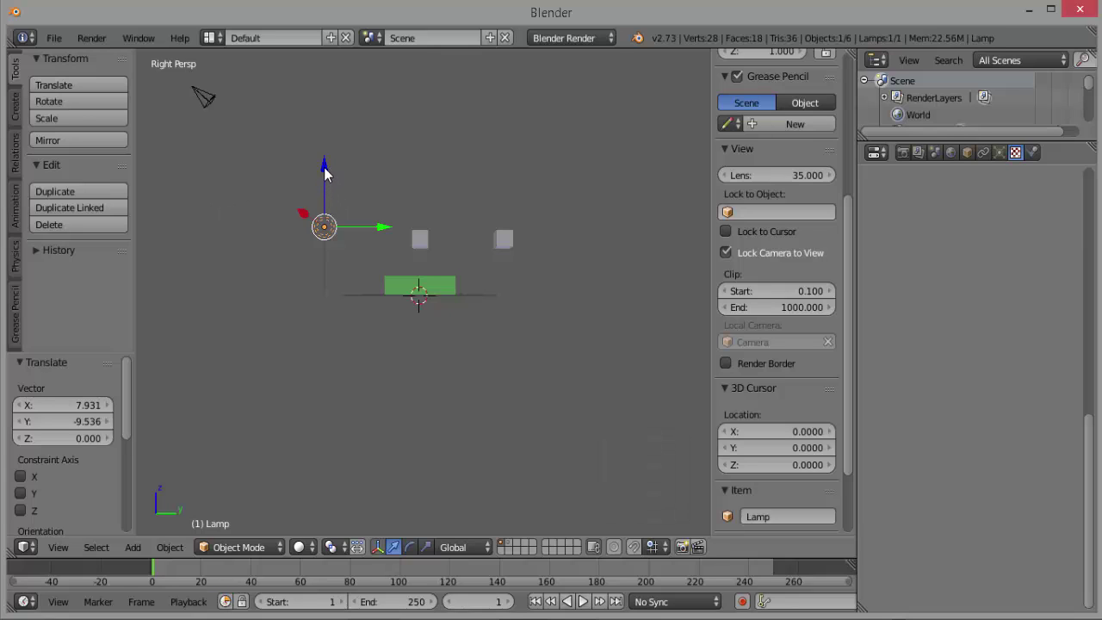
left_click_drag(324, 172, 326, 249)
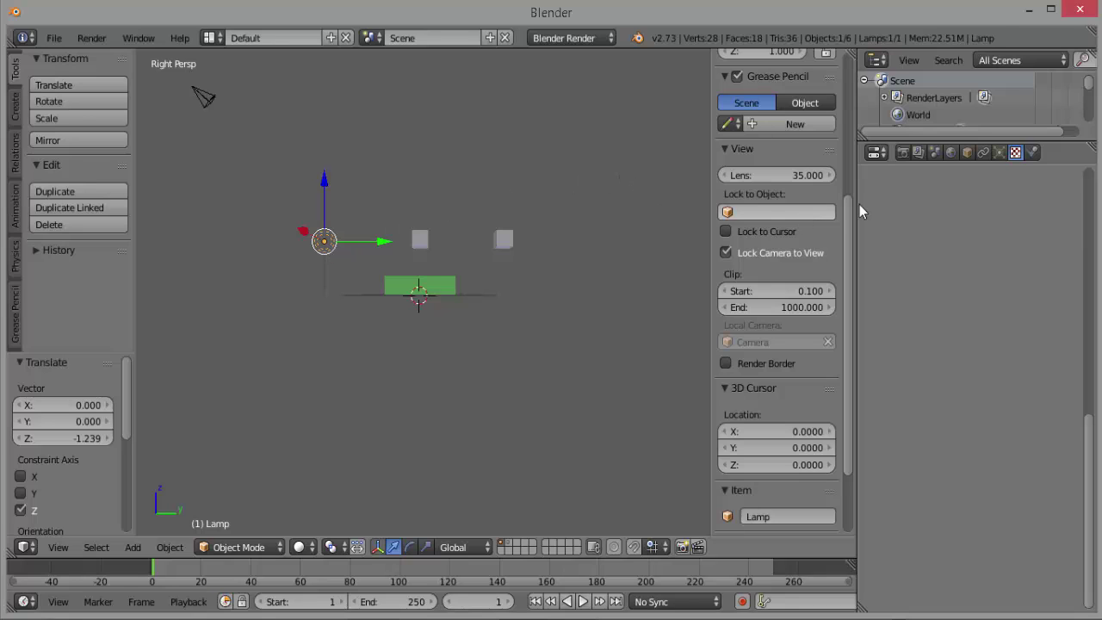
- Set the lamp's energy to 3.5 and render the scene to check the lighting
left_click(999, 161)
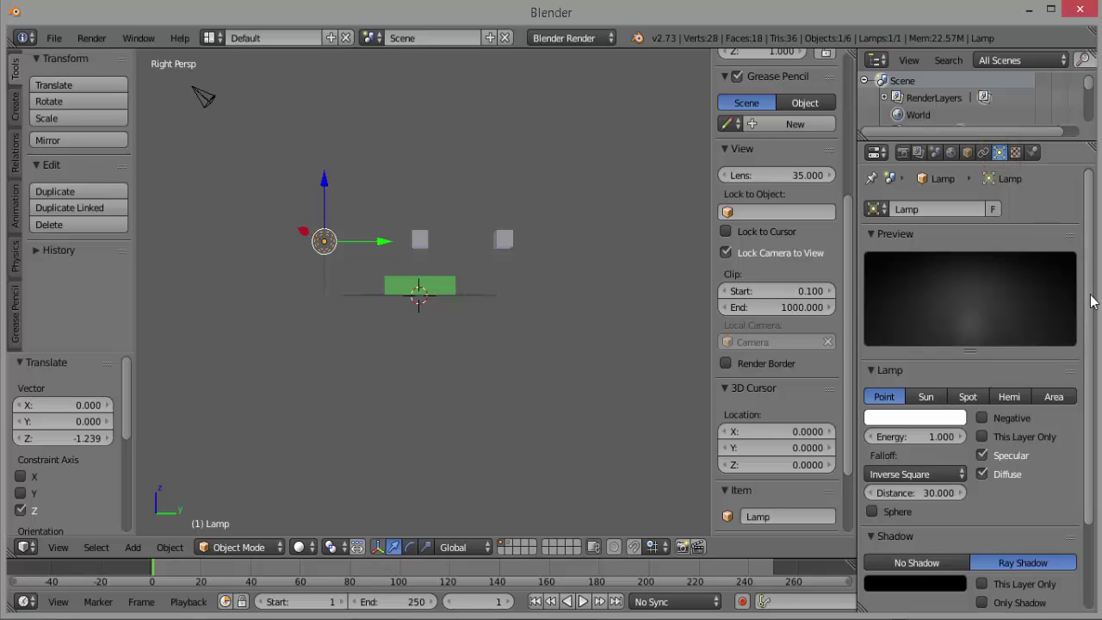
left_click_drag(1093, 281, 1090, 392)
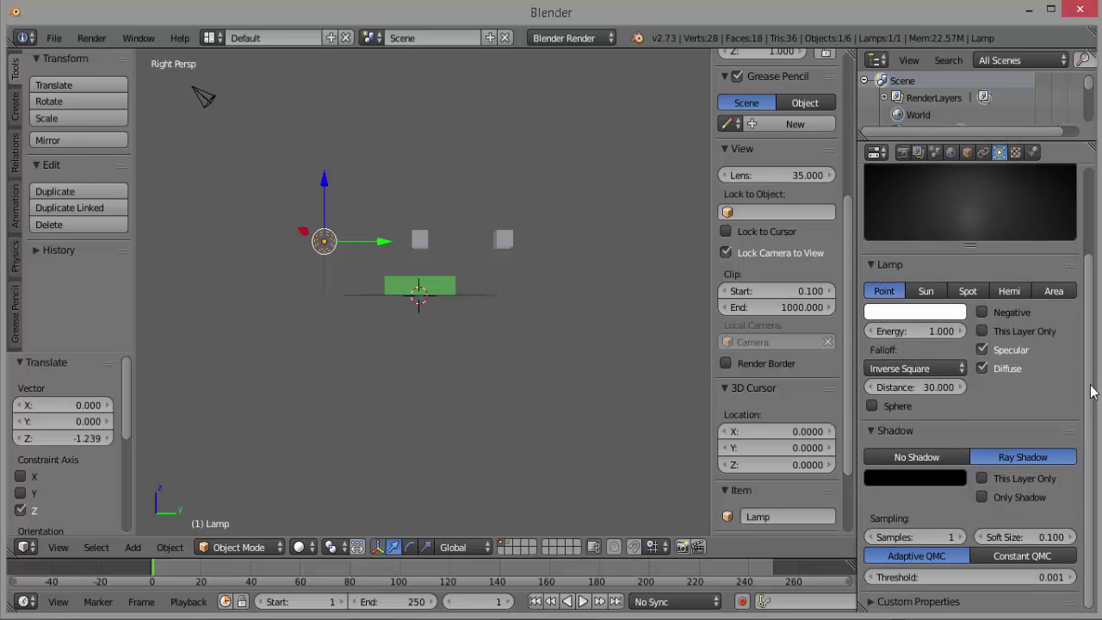
left_click(926, 333)
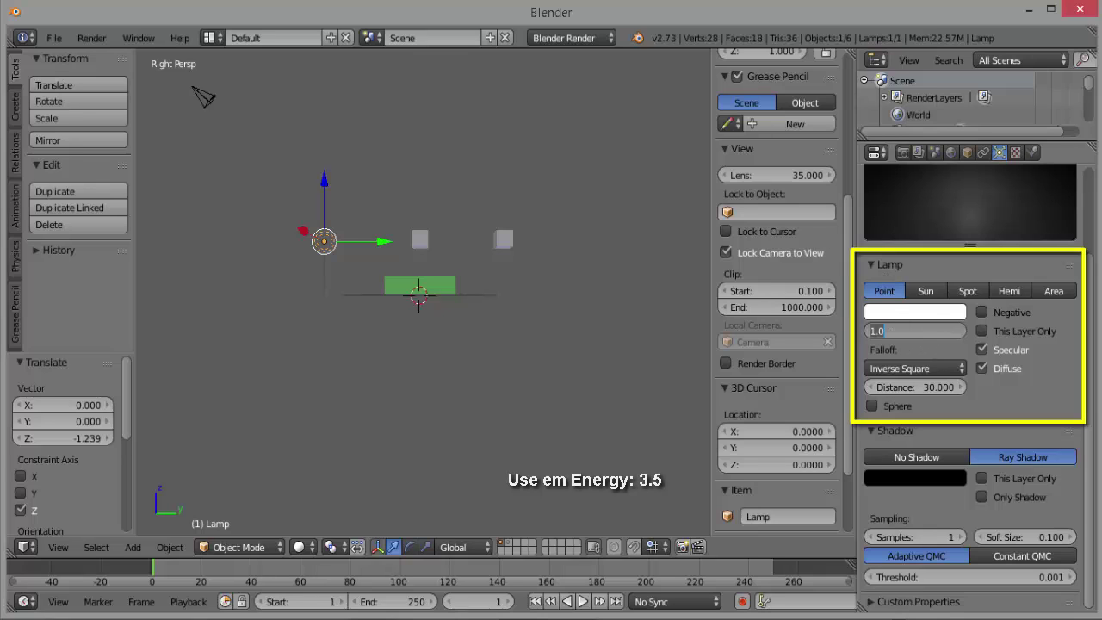
type("3.5")
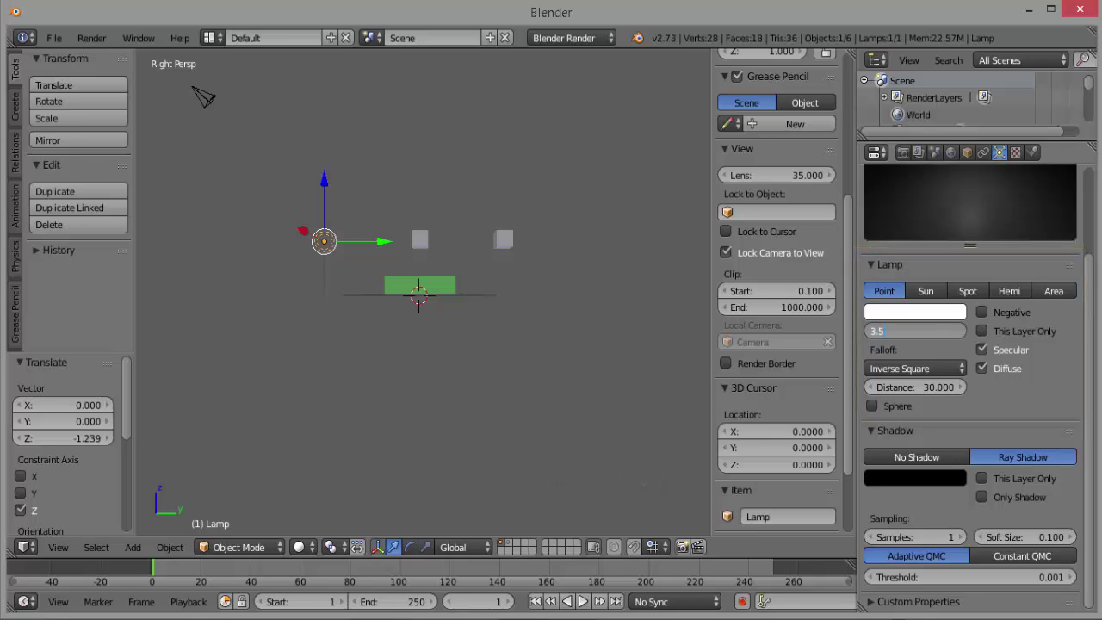
key("Return")
key("F12")
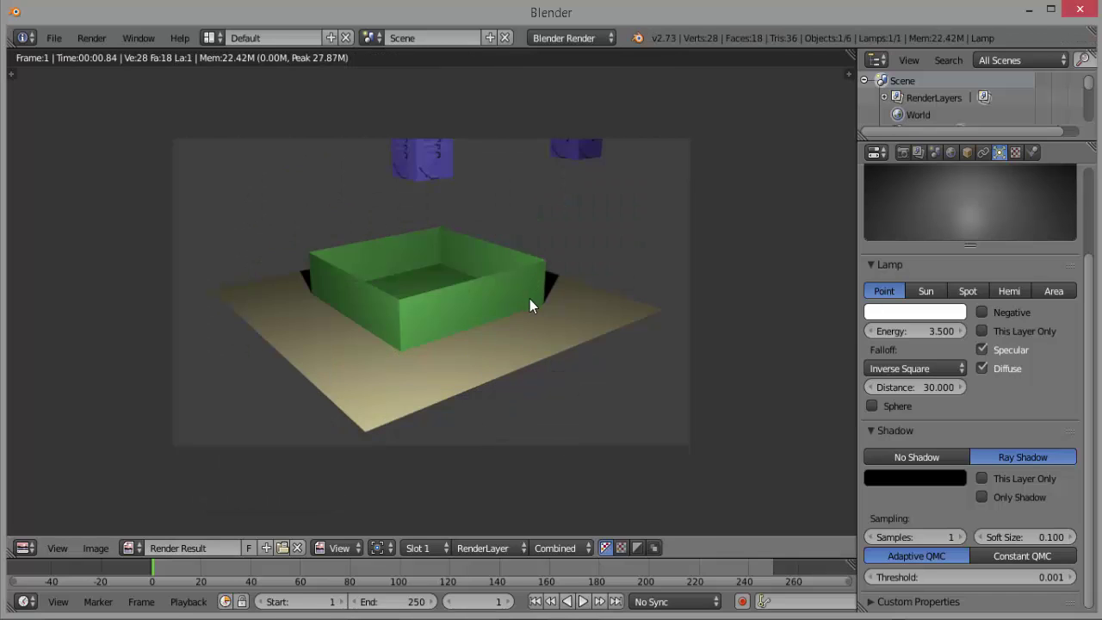
- Reframe the locked camera closer to the open box from a slightly higher angle and render the scene again
key("Escape")
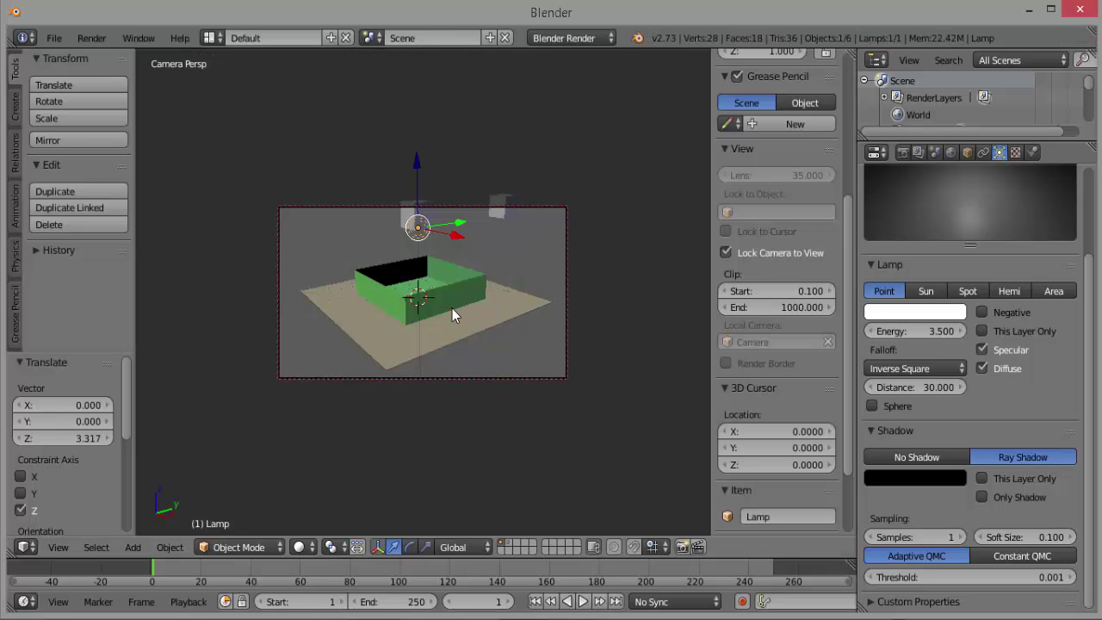
middle_click_drag(452, 310, 455, 331)
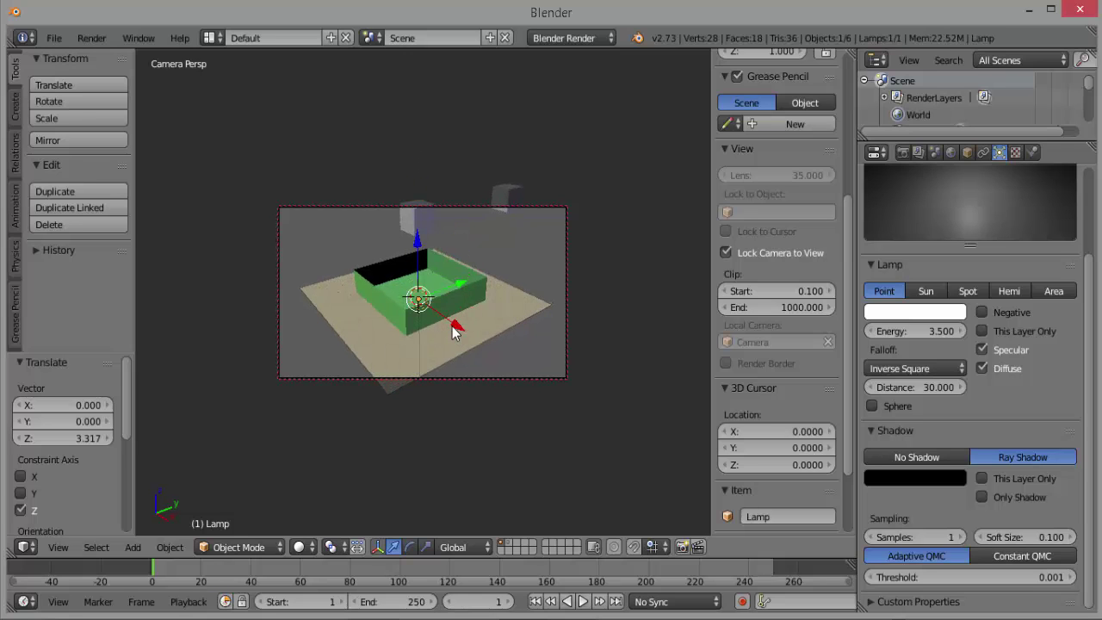
key("F12")
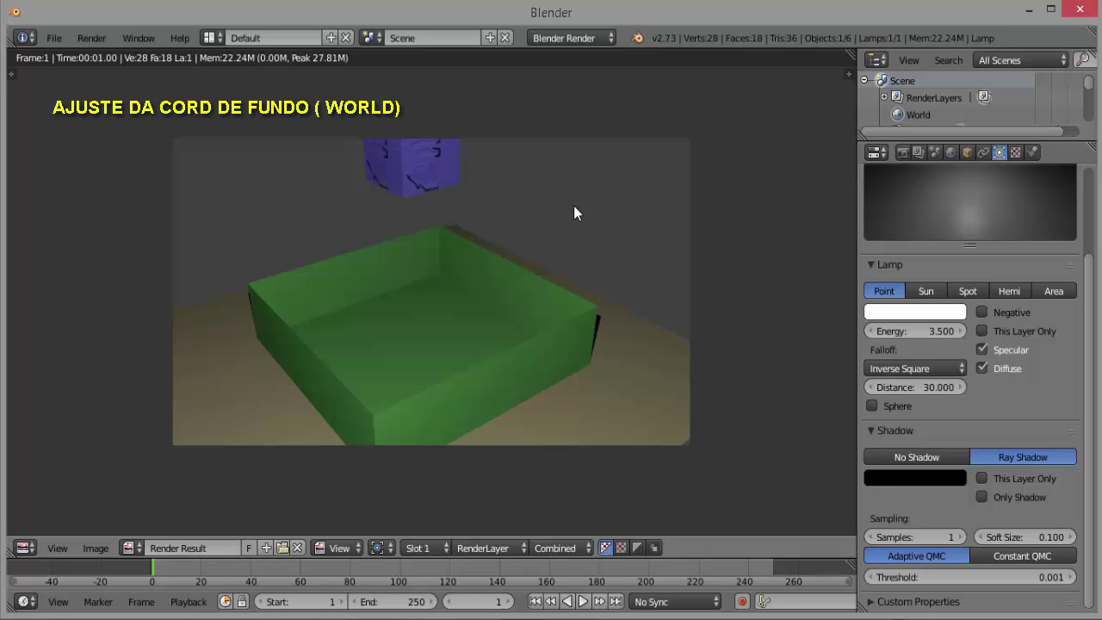
- Enable Blend Sky for the world, set the horizon colour to a bright saturated blue and render the scene to check it
left_click(952, 152)
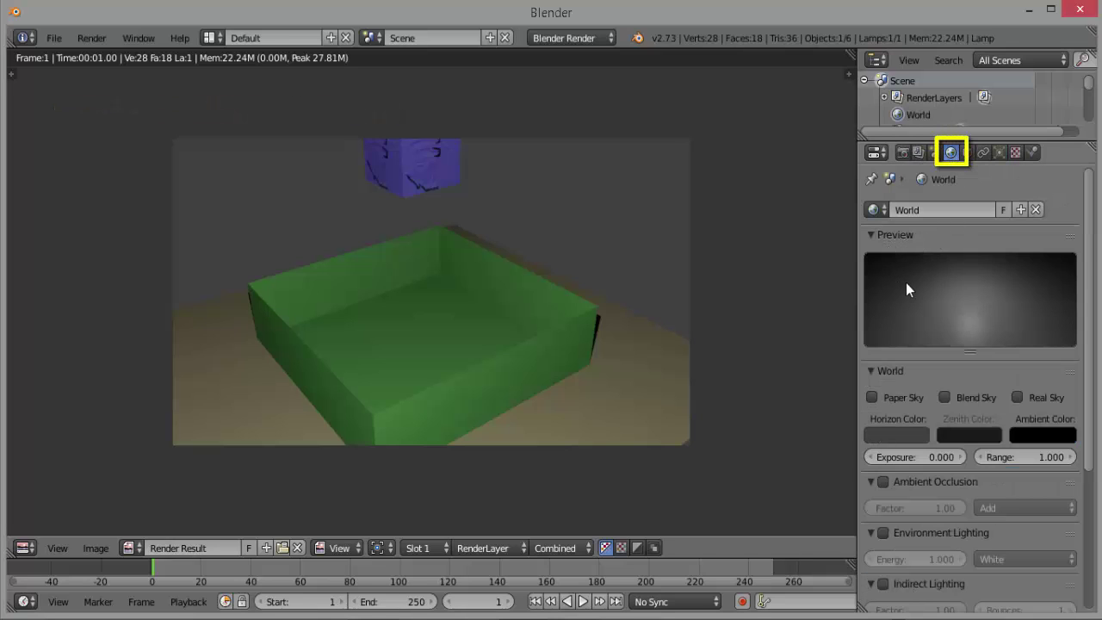
left_click(944, 396)
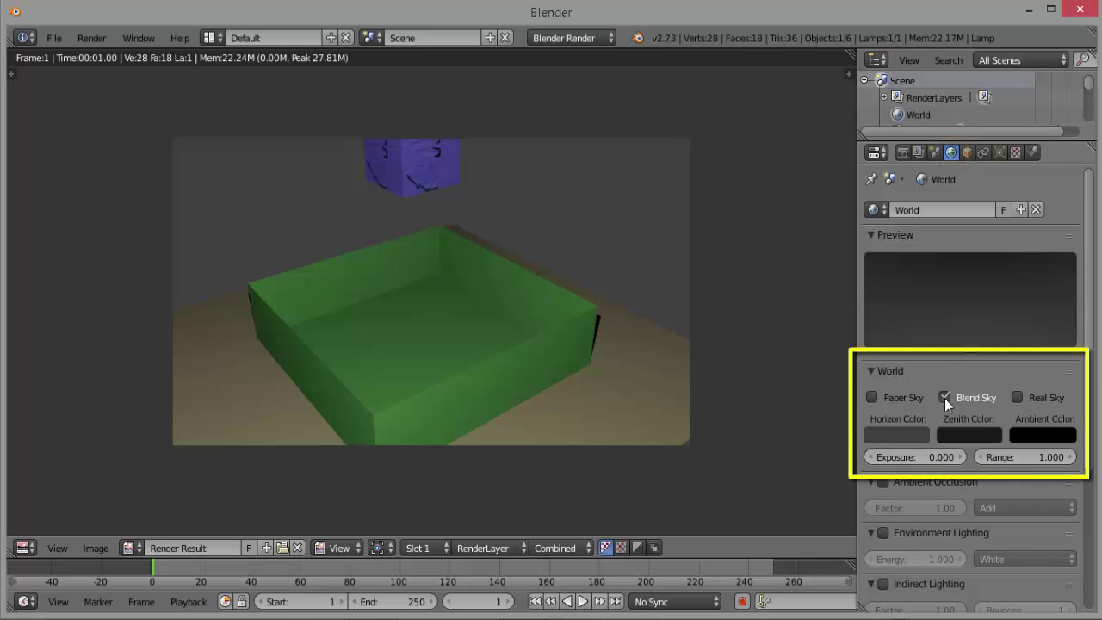
left_click(896, 433)
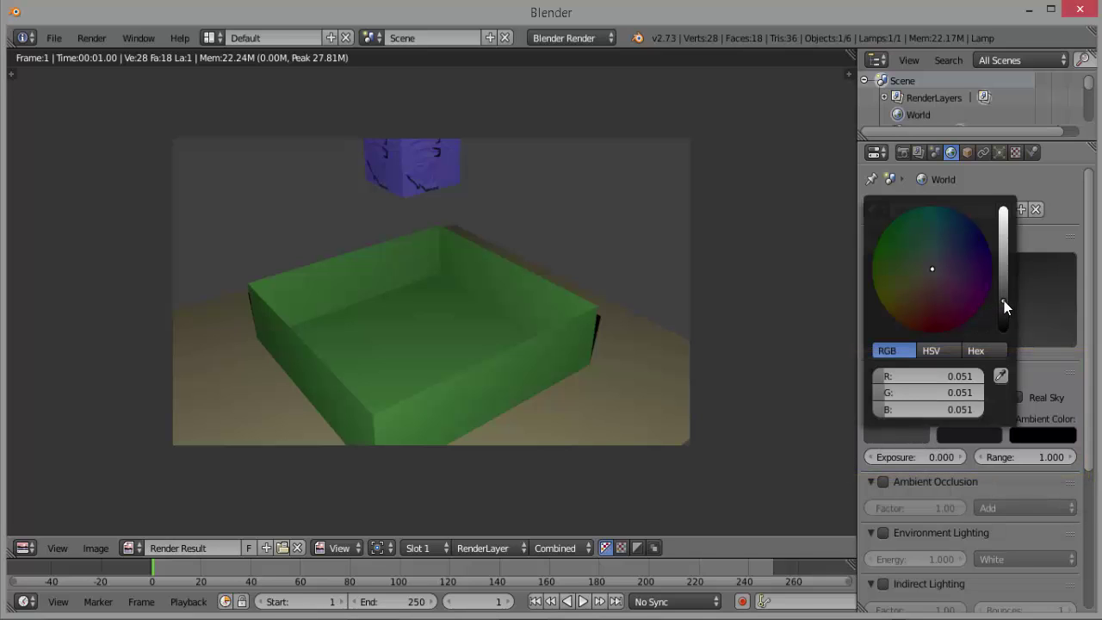
left_click_drag(1004, 300, 1003, 219)
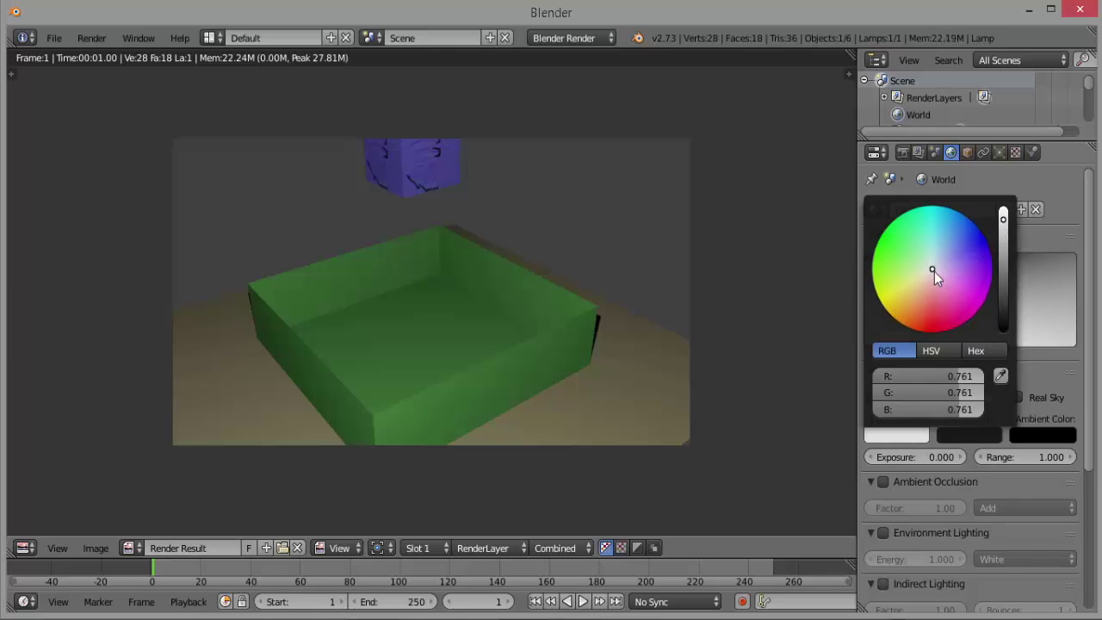
left_click(977, 235)
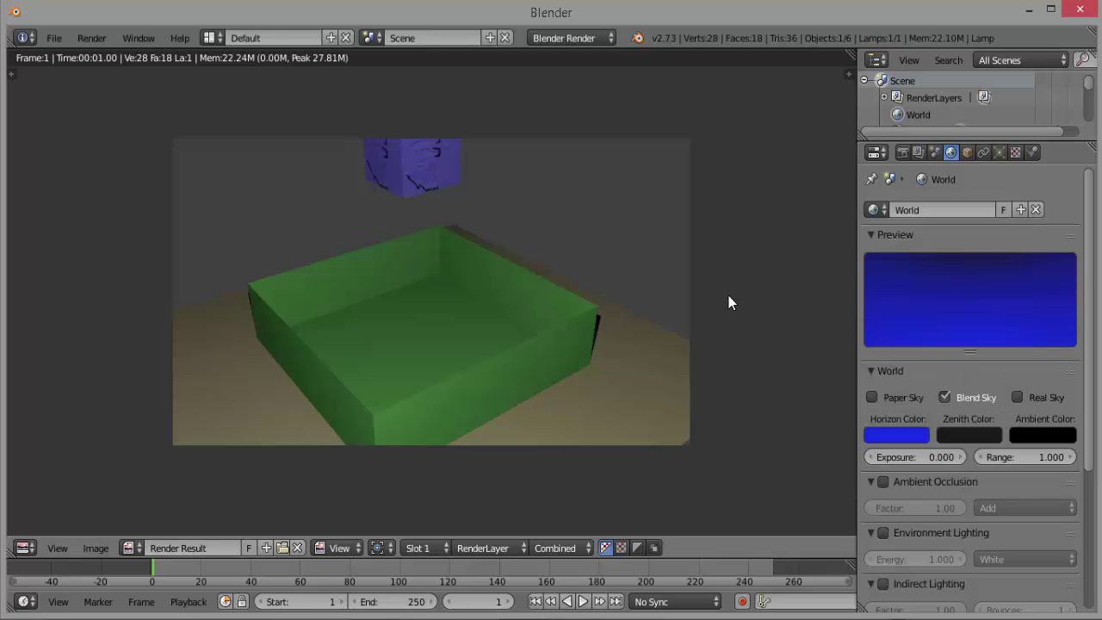
key("F12")
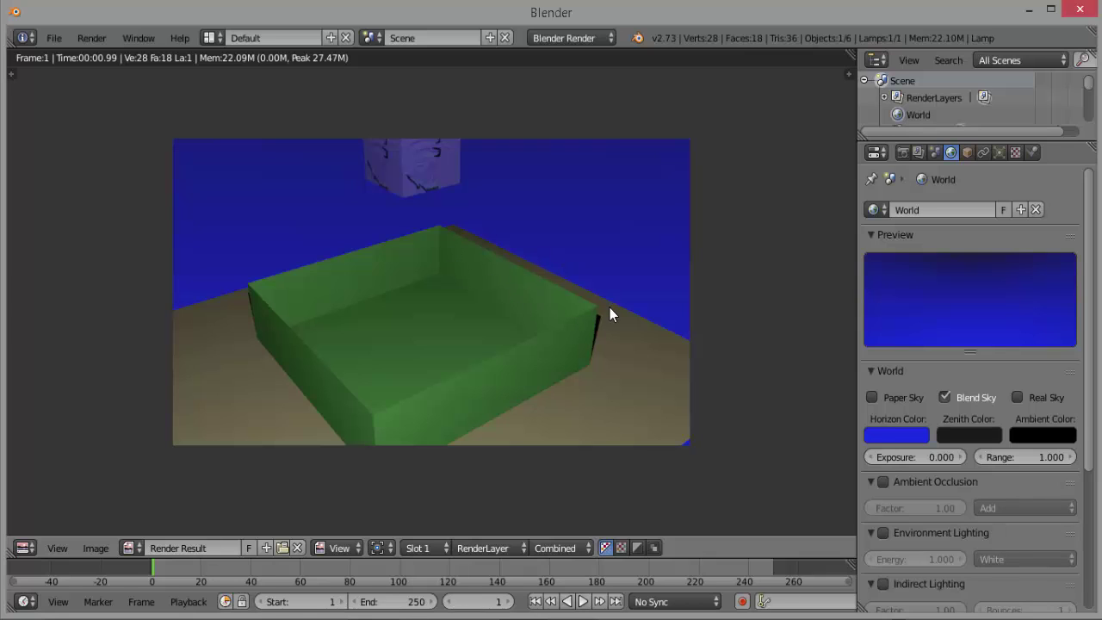
key("Escape")
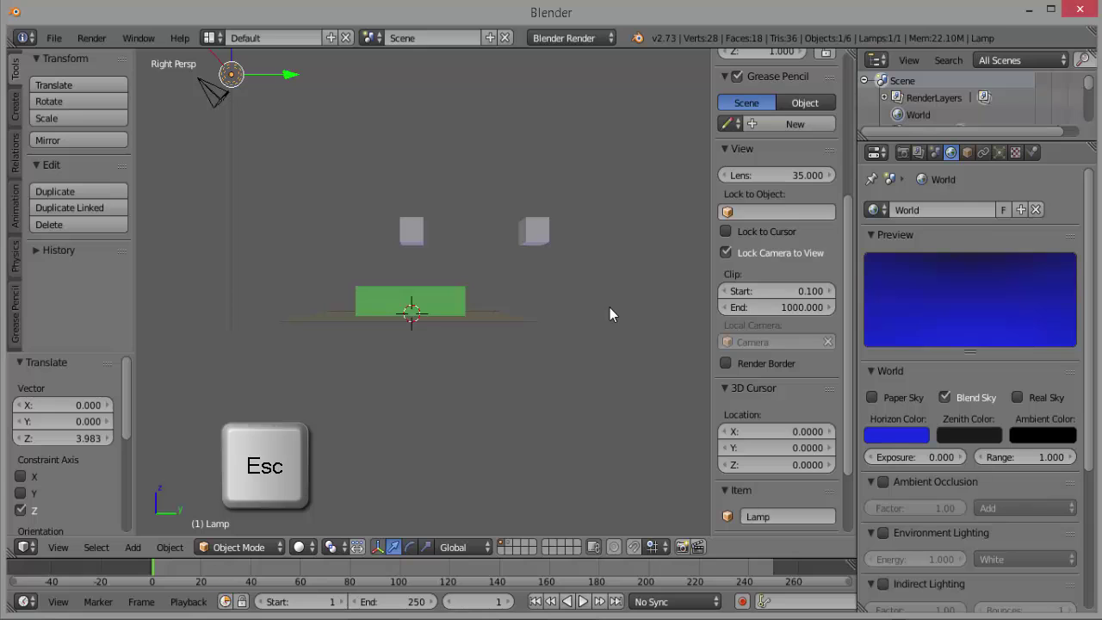
- Leave the side view for an angled perspective of the whole scene and hide the 3D view's properties sidebar
left_click(61, 547)
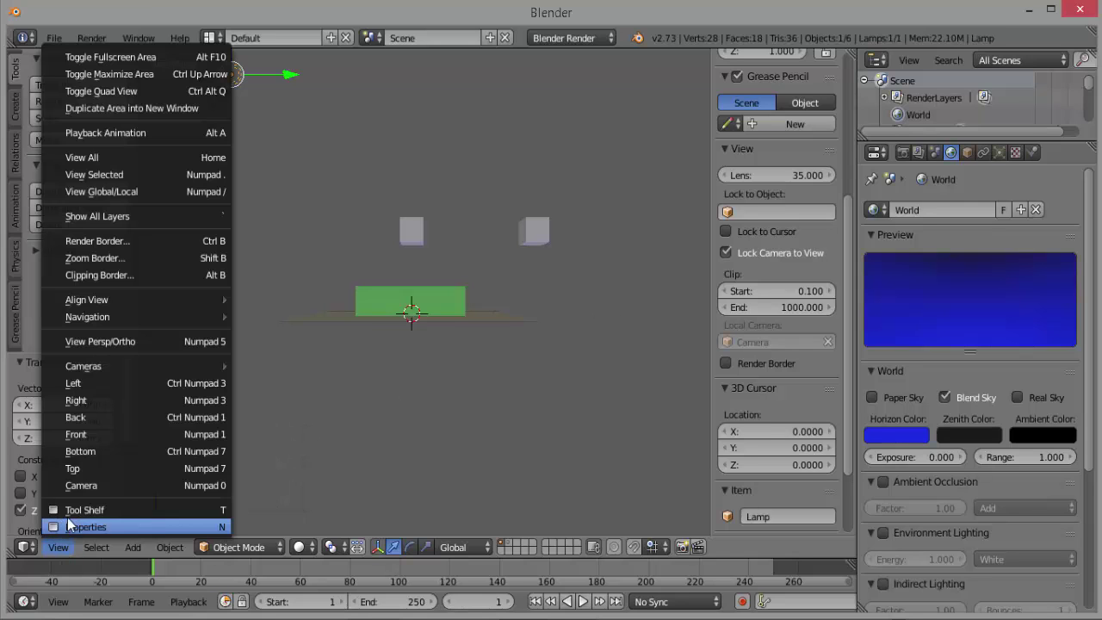
left_click(87, 485)
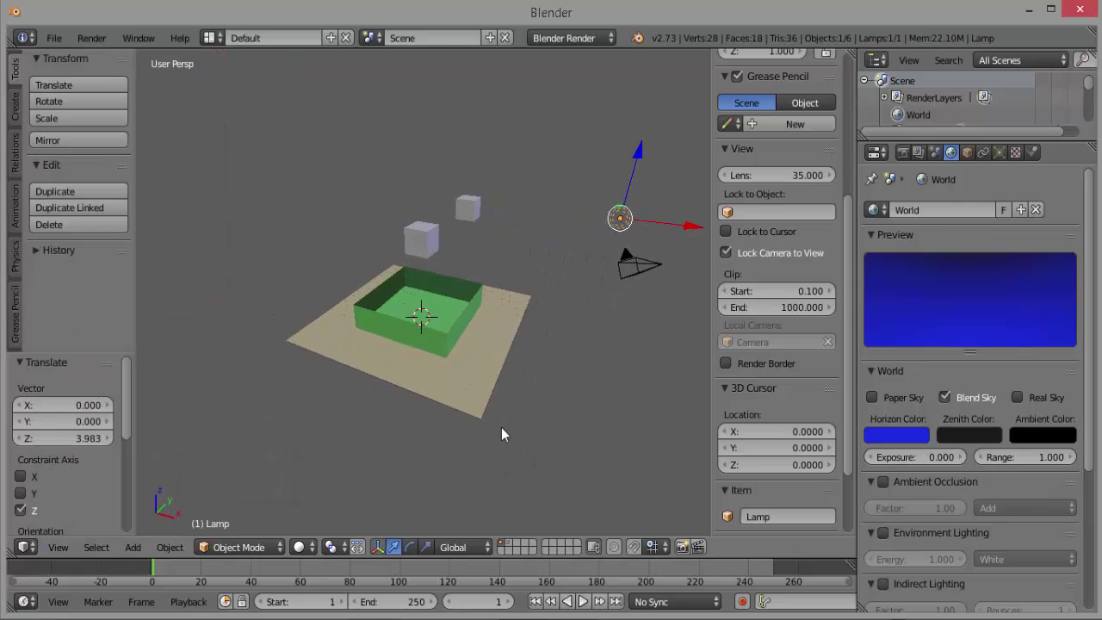
scroll(578, 461, "up", 3)
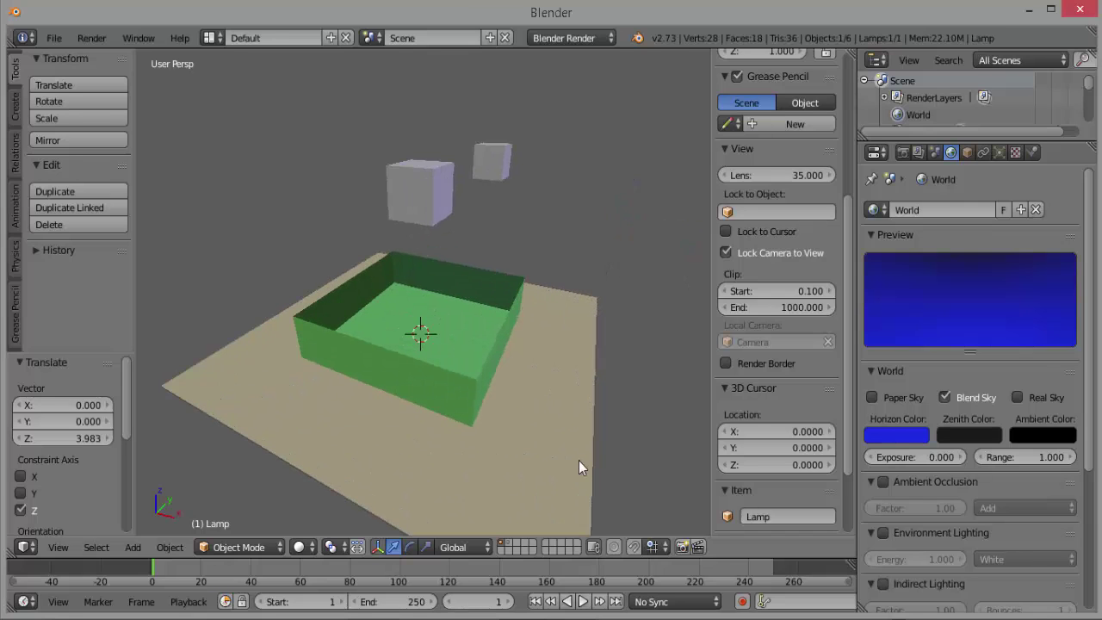
scroll(578, 468, "down", 3)
middle_click_drag(580, 462, 521, 449)
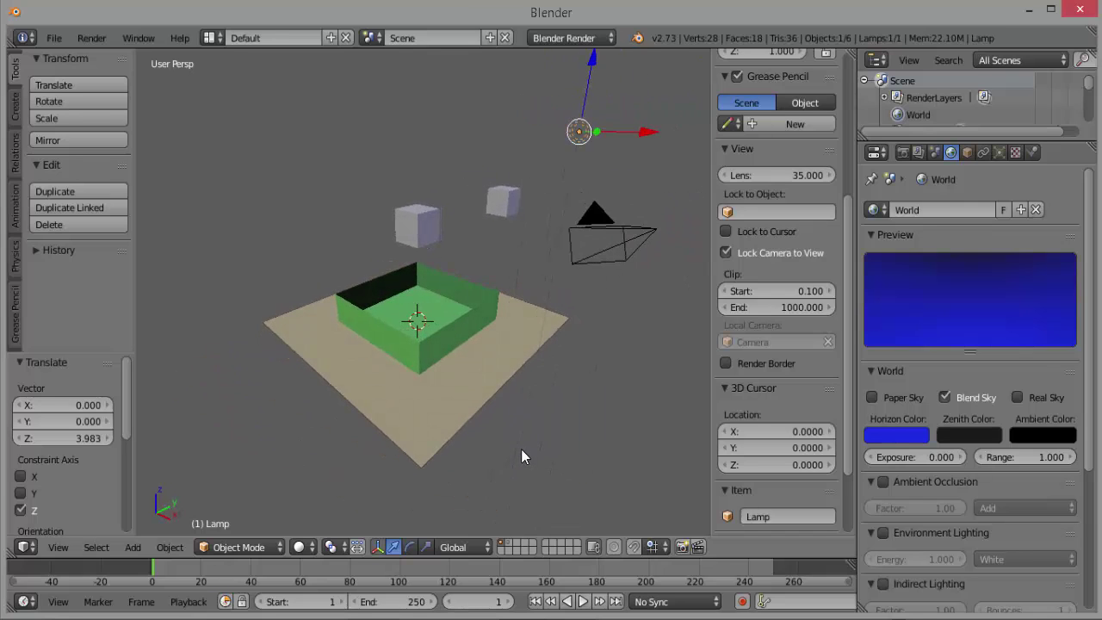
right_click(495, 347)
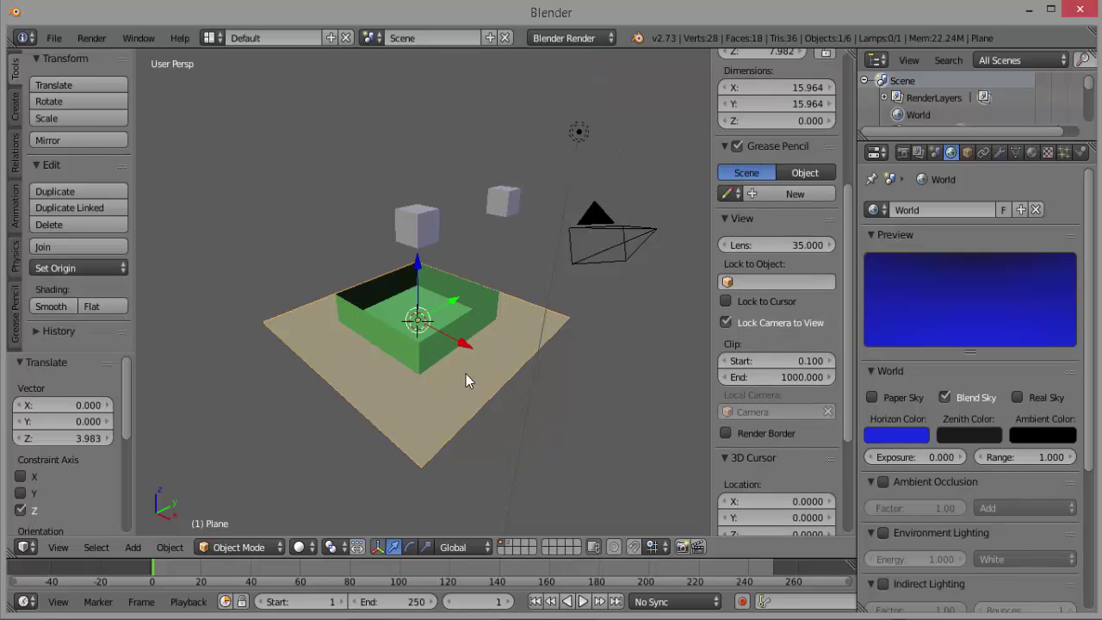
right_click(476, 318)
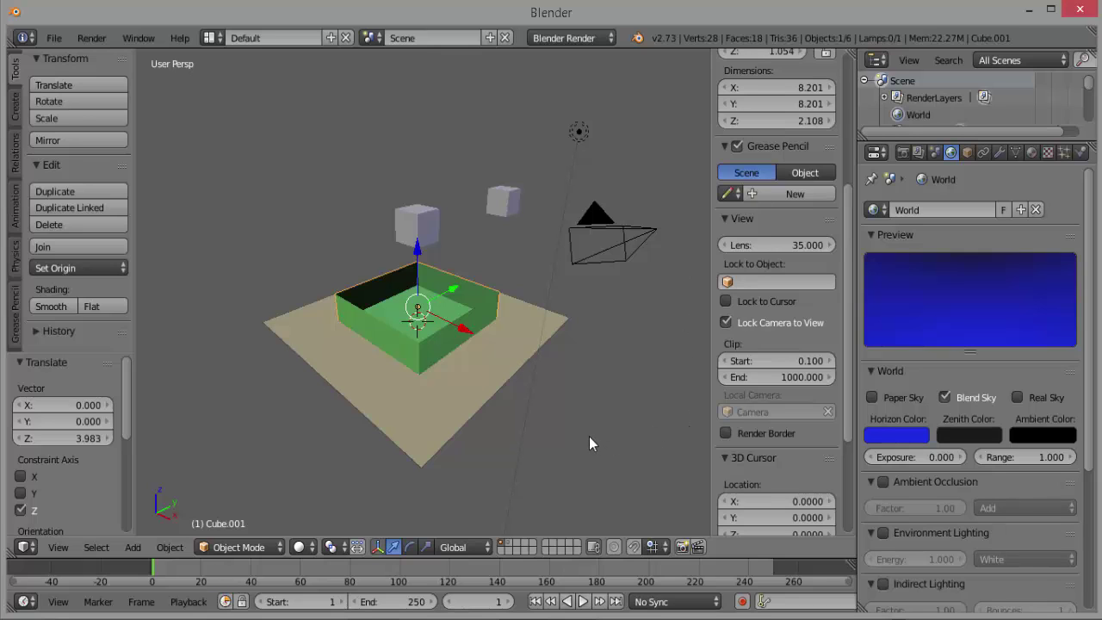
key("n")
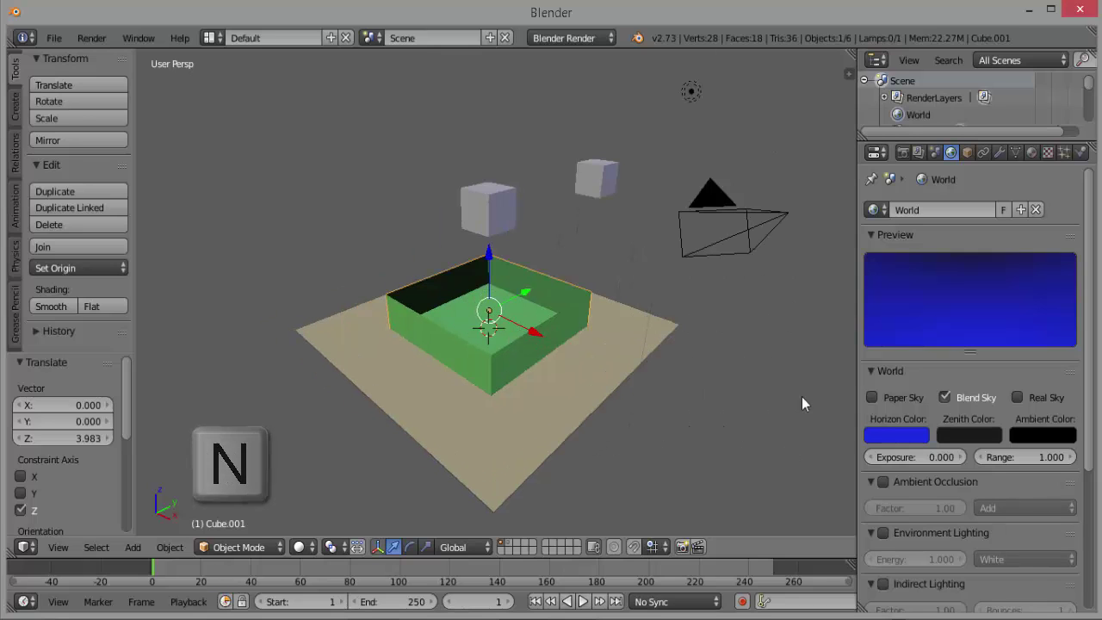
- Select the green open box, widen the properties editor and enable Collision physics on the box
right_click(608, 349)
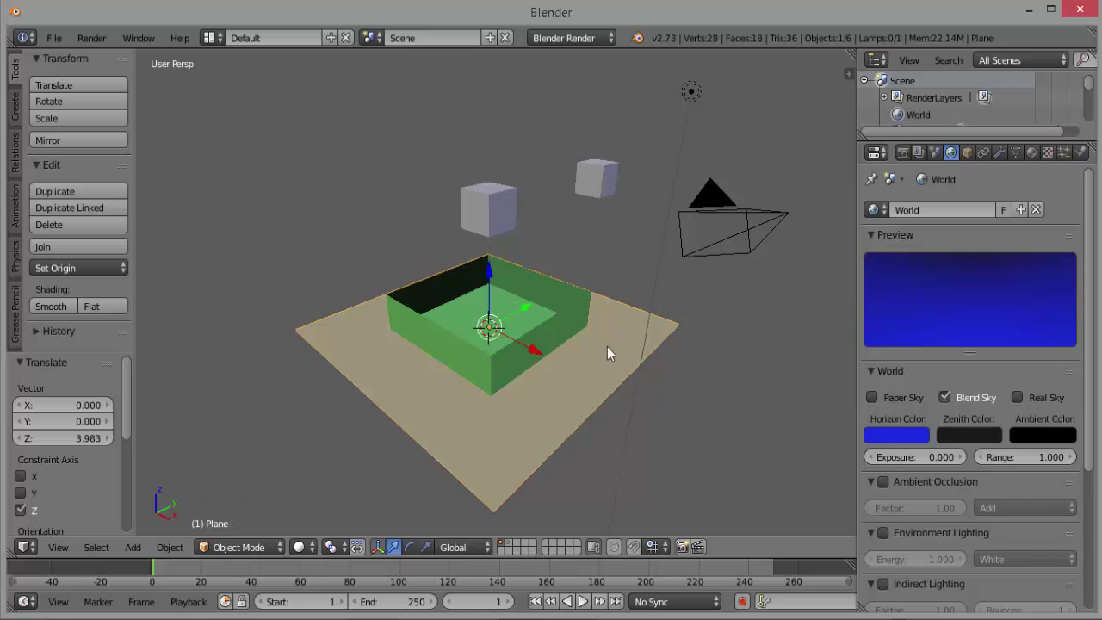
right_click(563, 322)
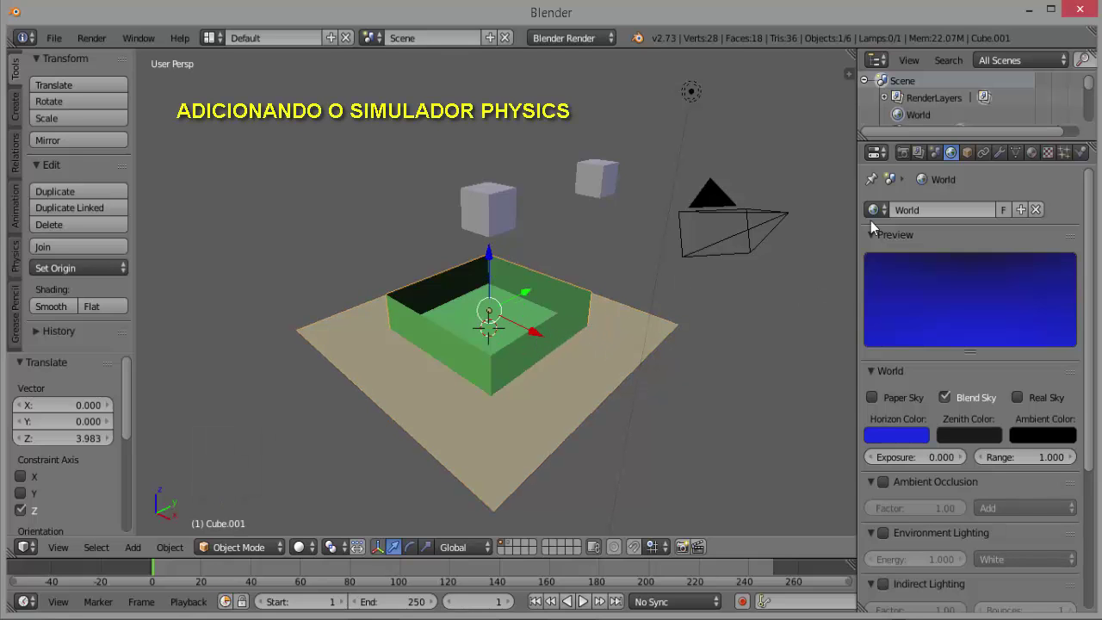
left_click_drag(858, 209, 793, 209)
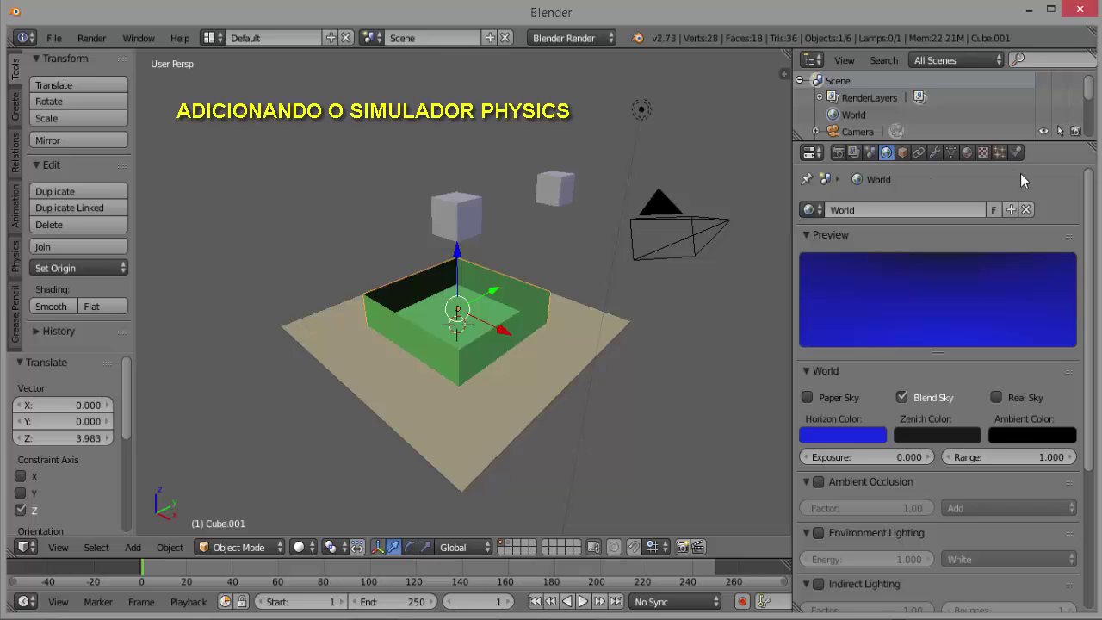
left_click(1017, 153)
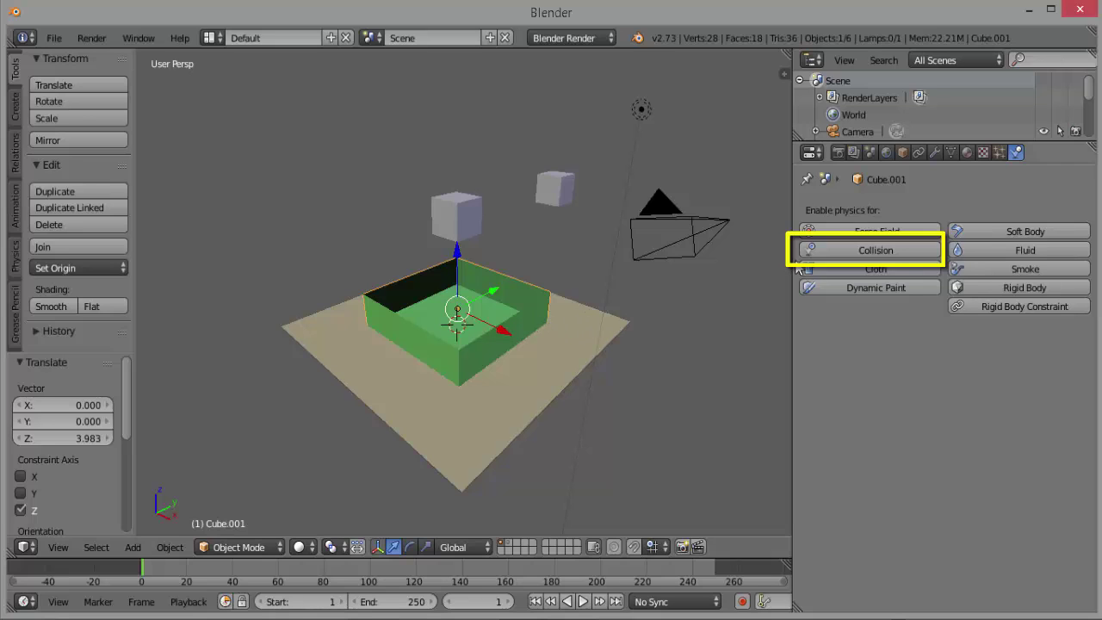
left_click(910, 251)
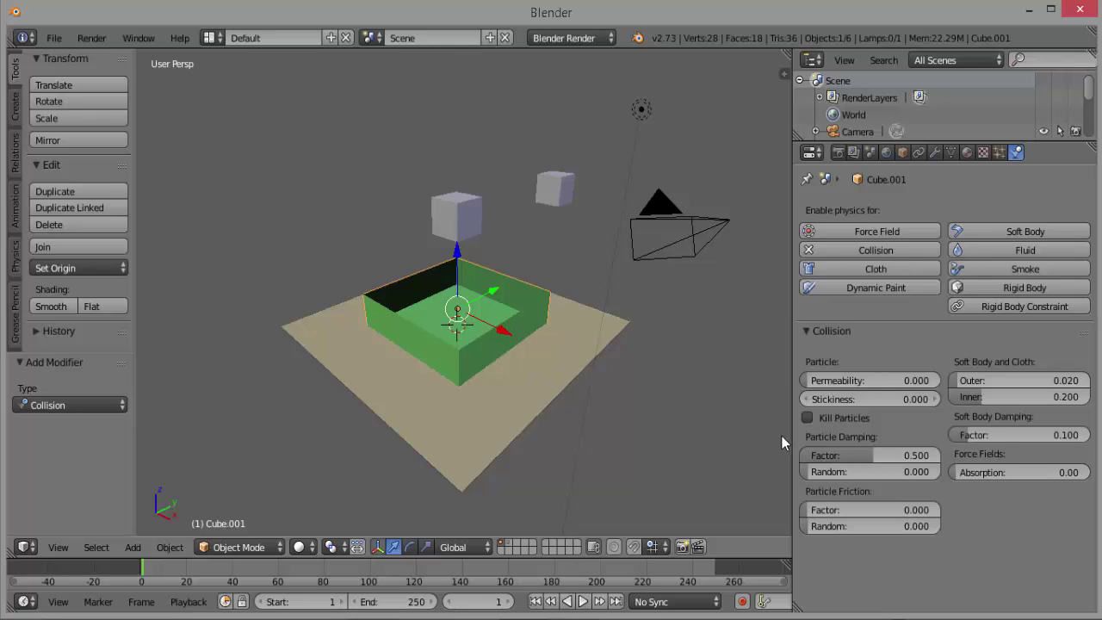
- Set the open box's particle damping factor to 0.5 and its particle friction factor to 0.3
left_click(889, 459)
type("0.")
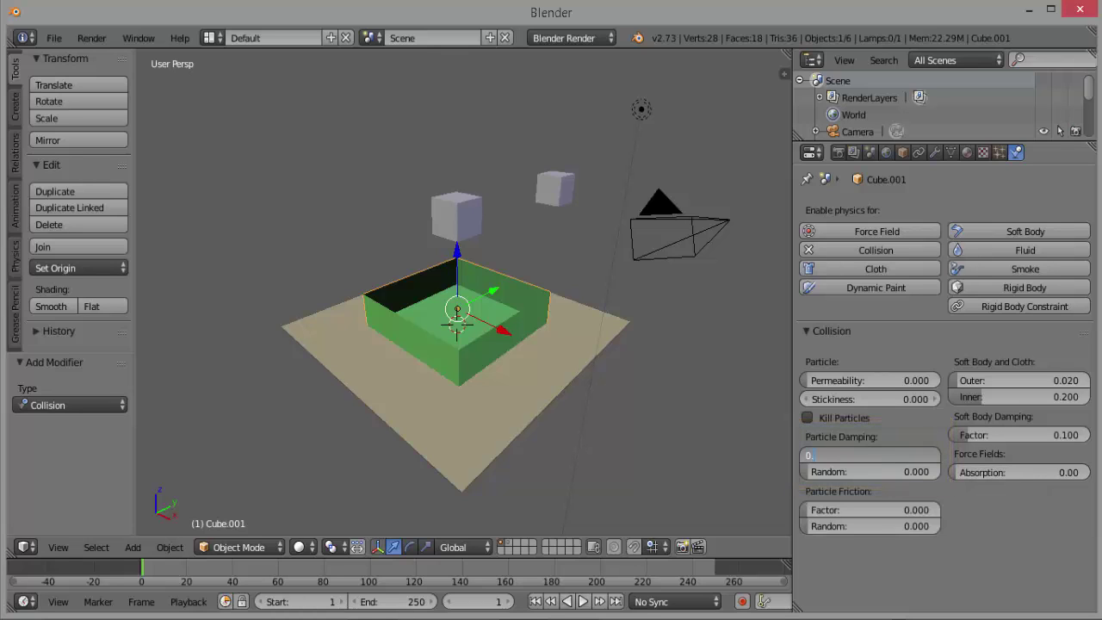
key("Return")
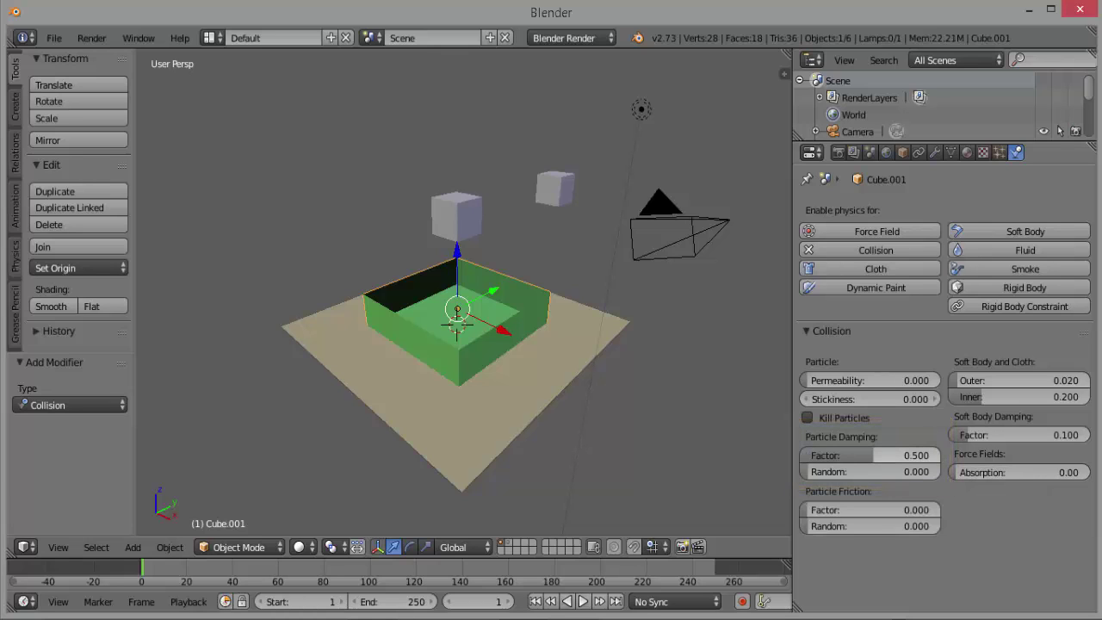
left_click(842, 512)
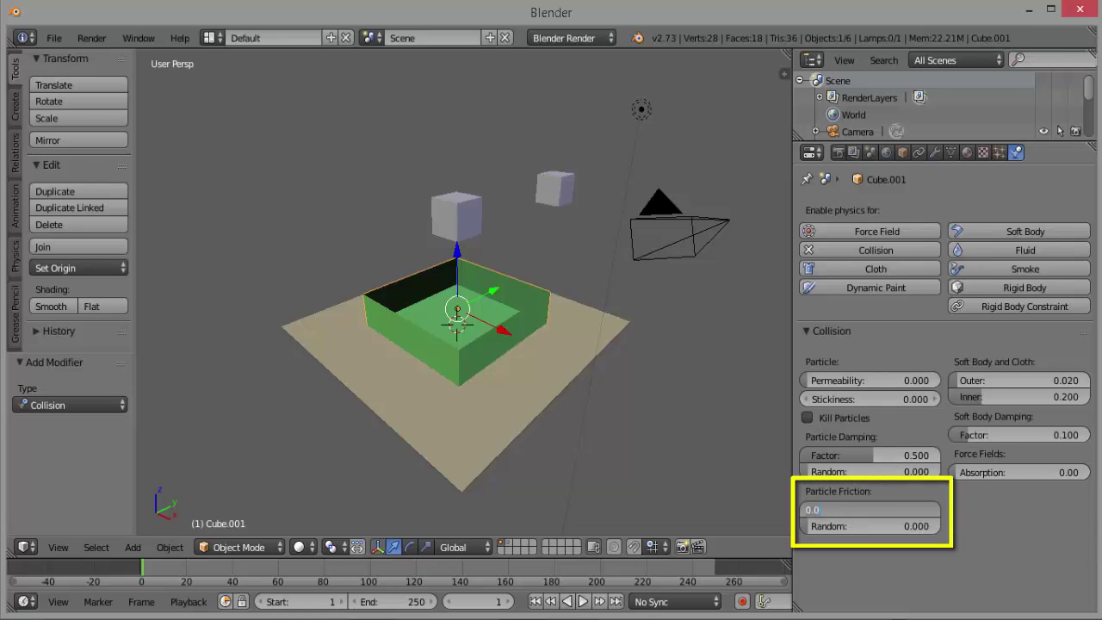
type("0.")
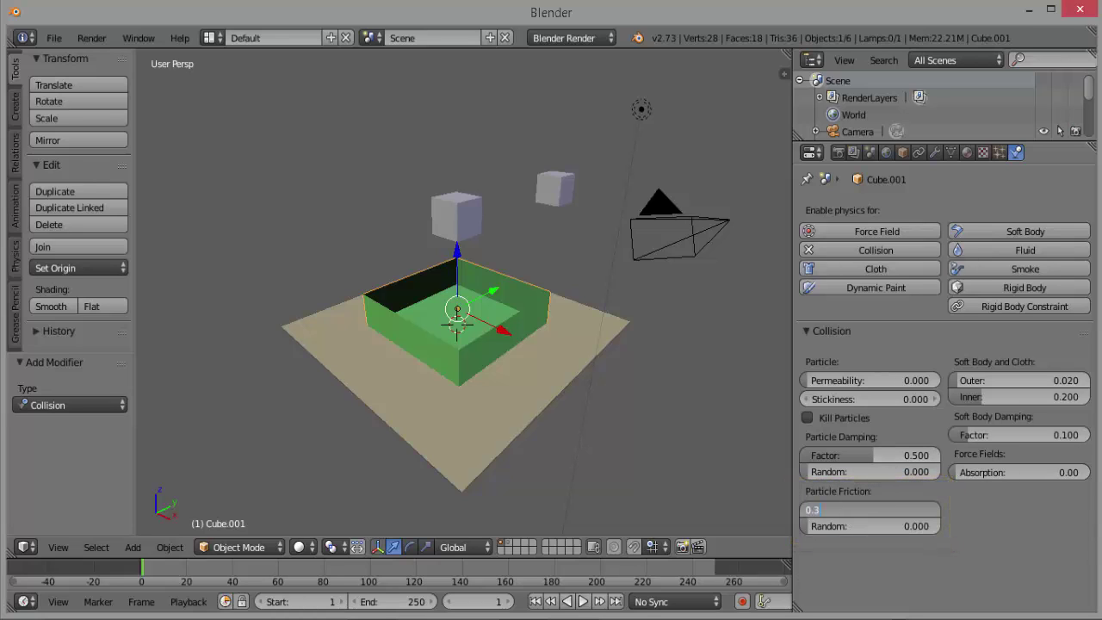
type("3")
key("Return")
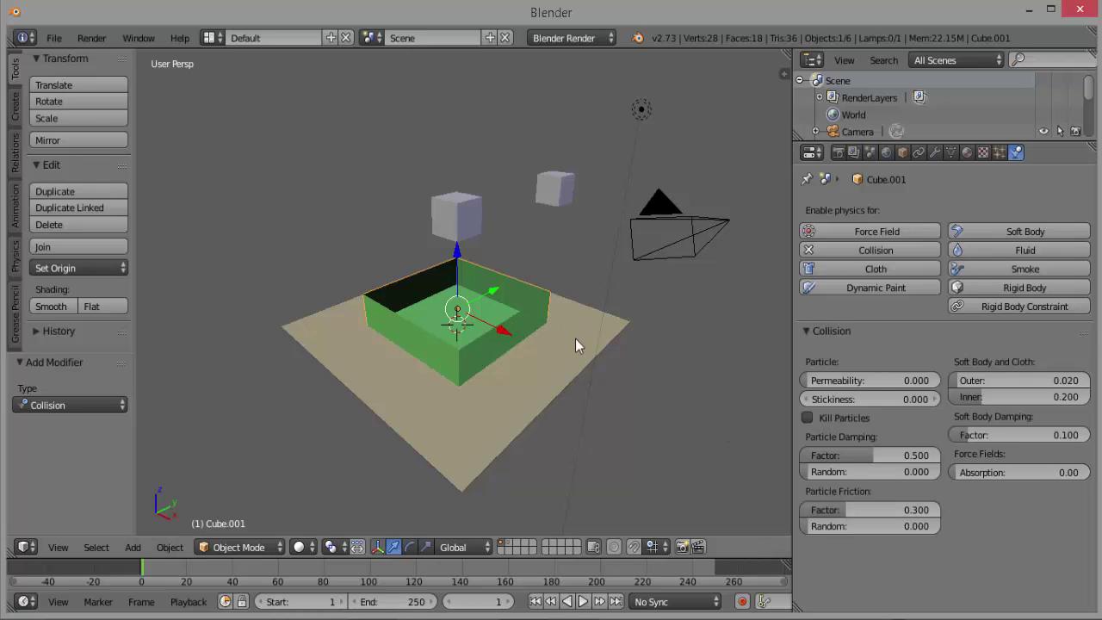
- Enable Collision physics on the ground plane with a particle damping factor of 0.5 and a particle friction factor of 0.3
right_click(552, 385)
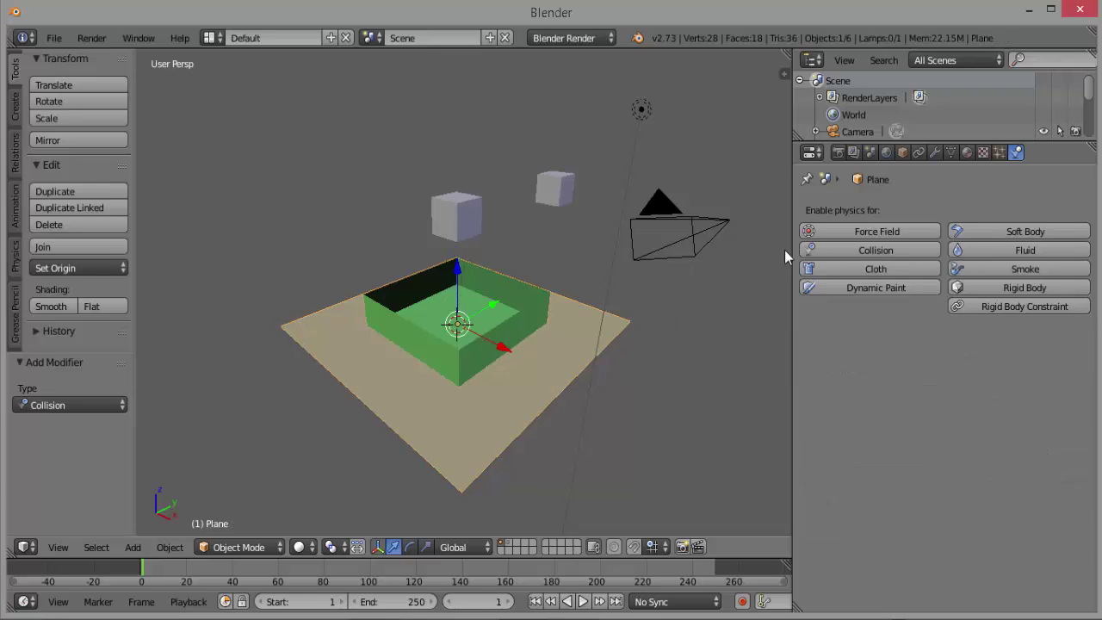
left_click(909, 249)
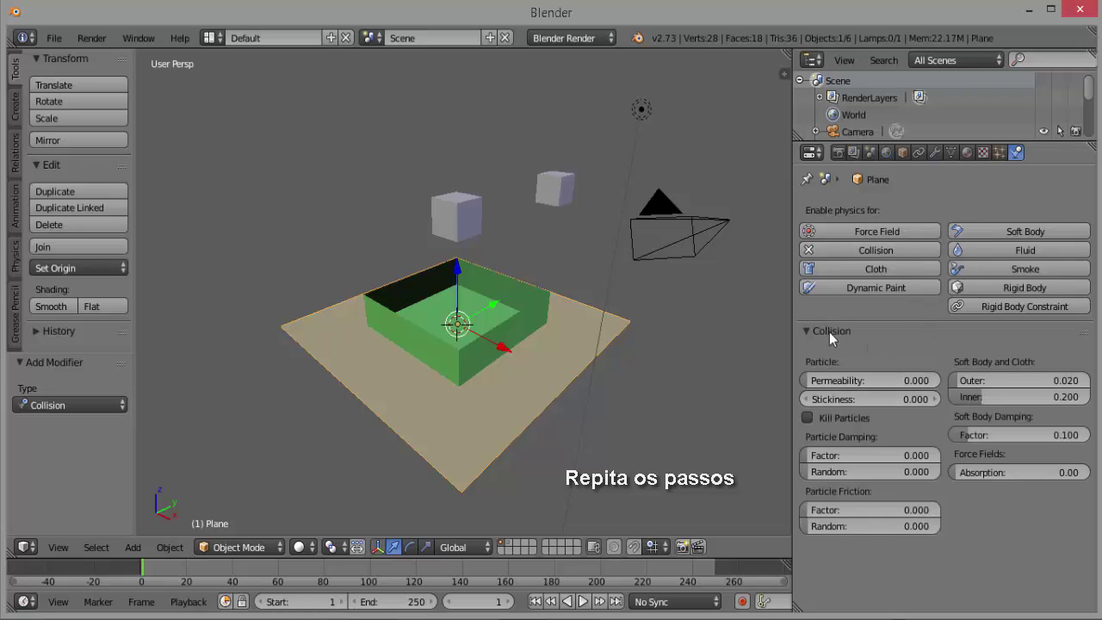
left_click(850, 458)
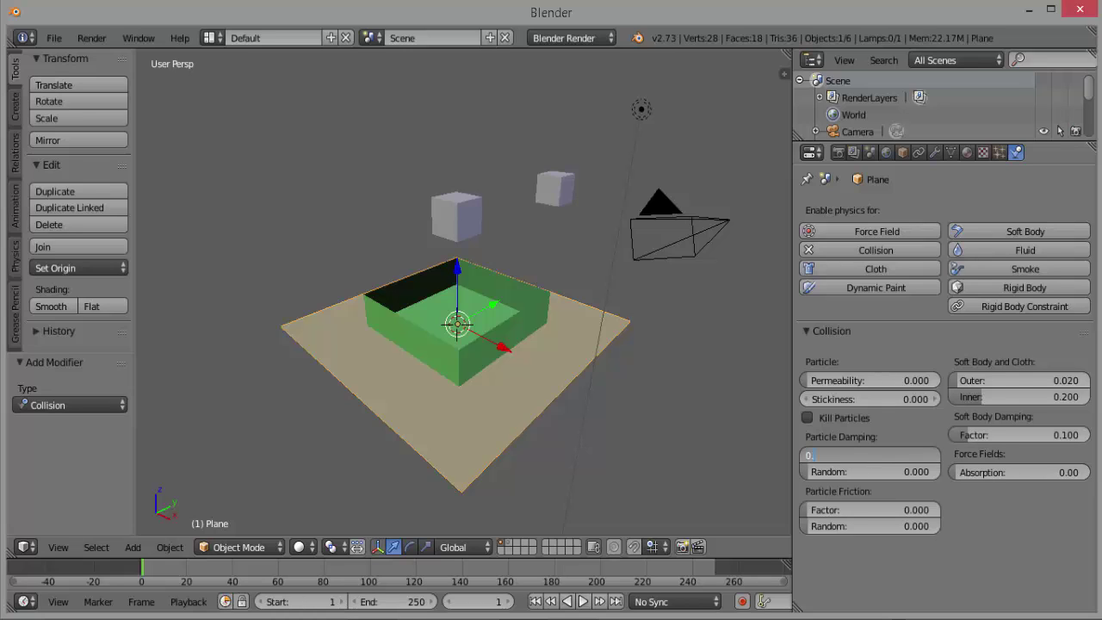
type("0.5")
key("Return")
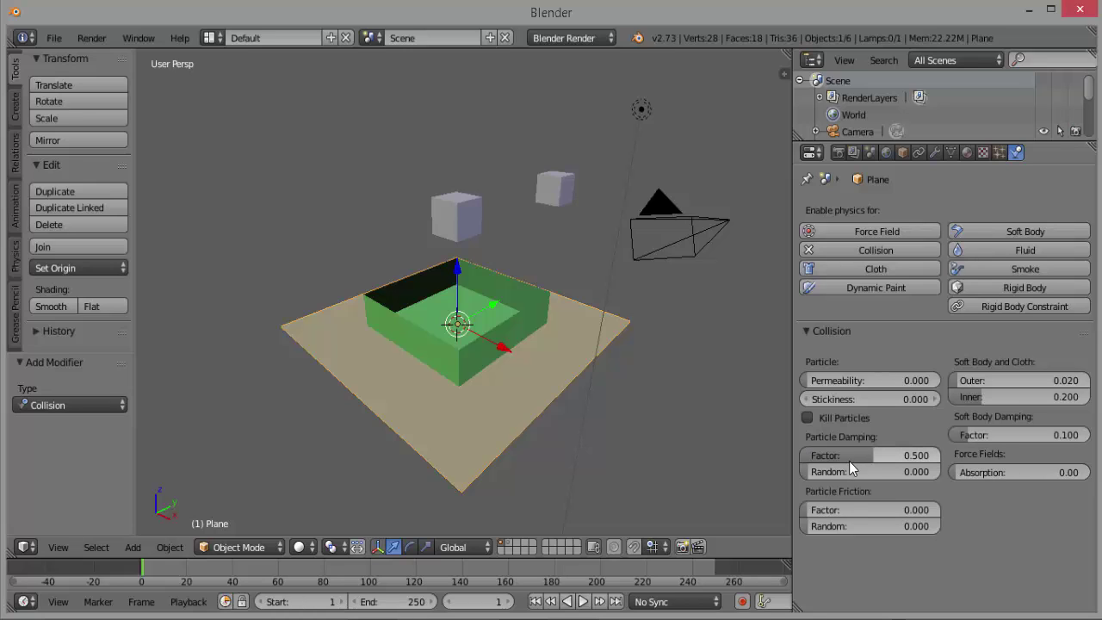
left_click(841, 511)
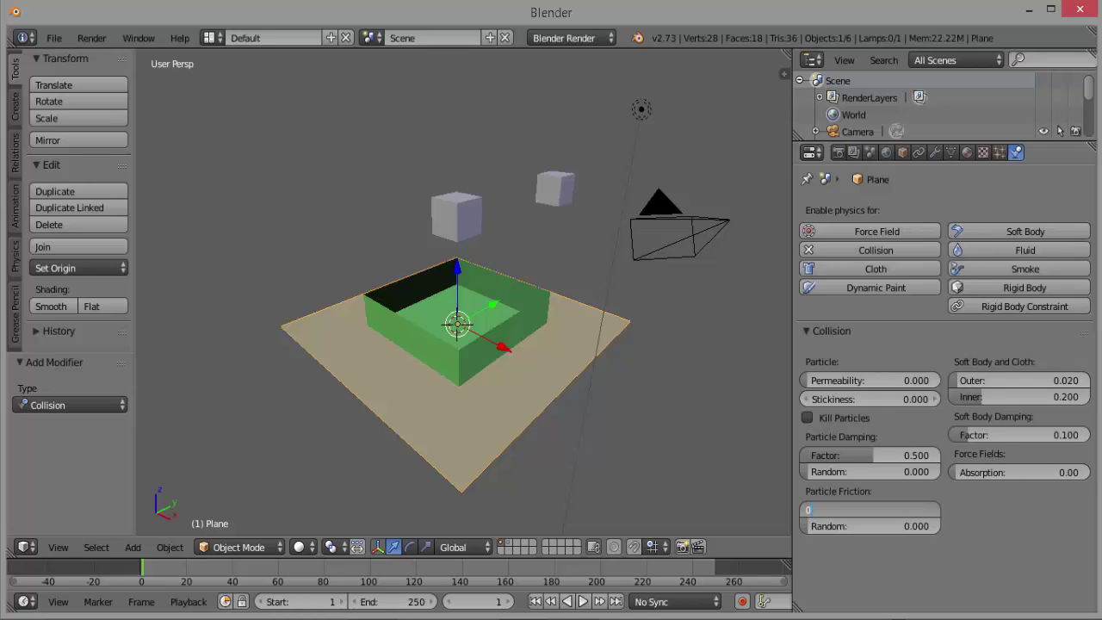
type("0.3")
key("Return")
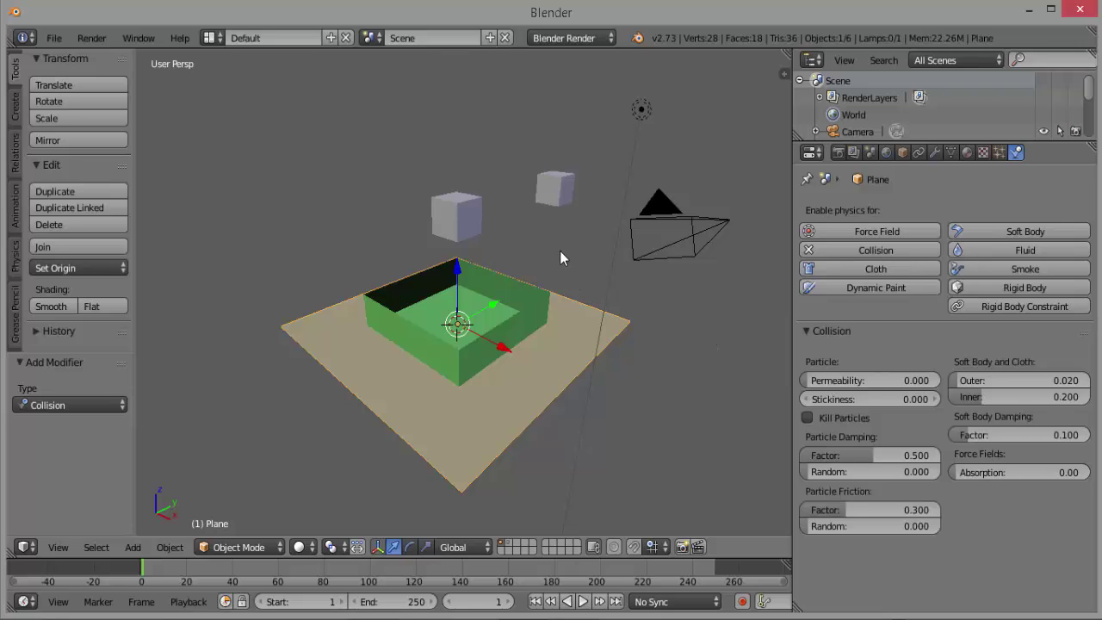
- Add a new particle system to the cube above the open box and play the animation to preview the emission
right_click(462, 225)
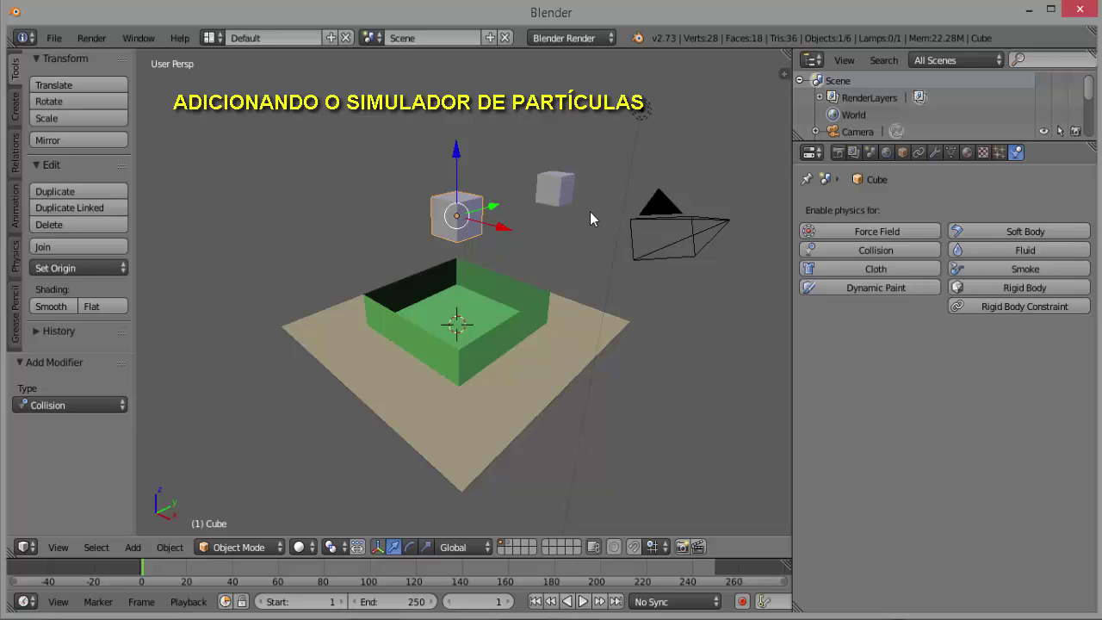
left_click(998, 154)
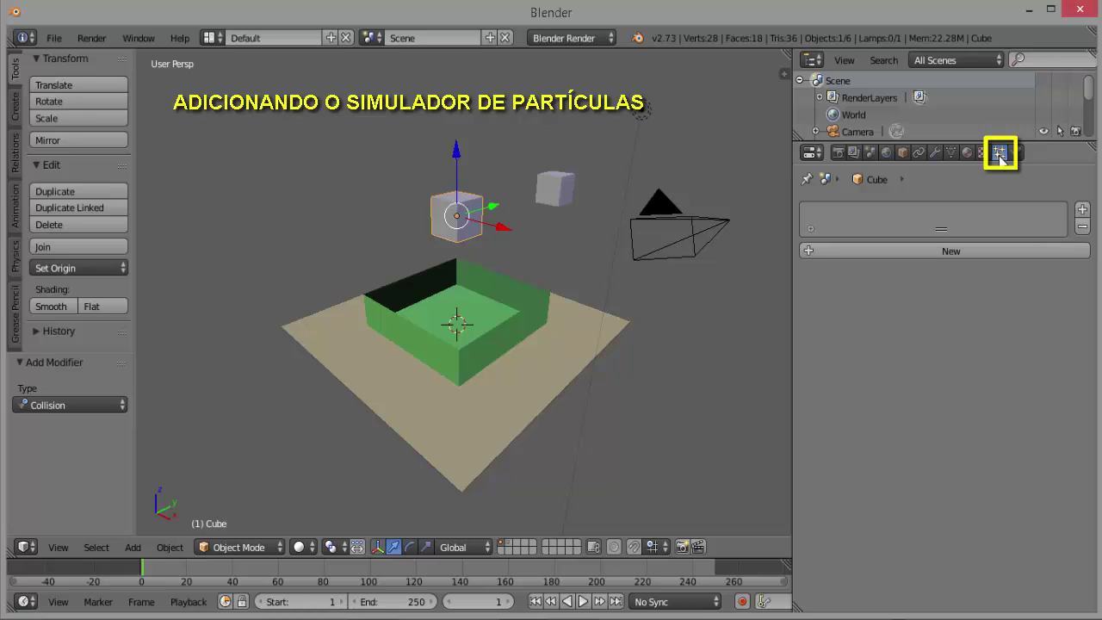
left_click(952, 251)
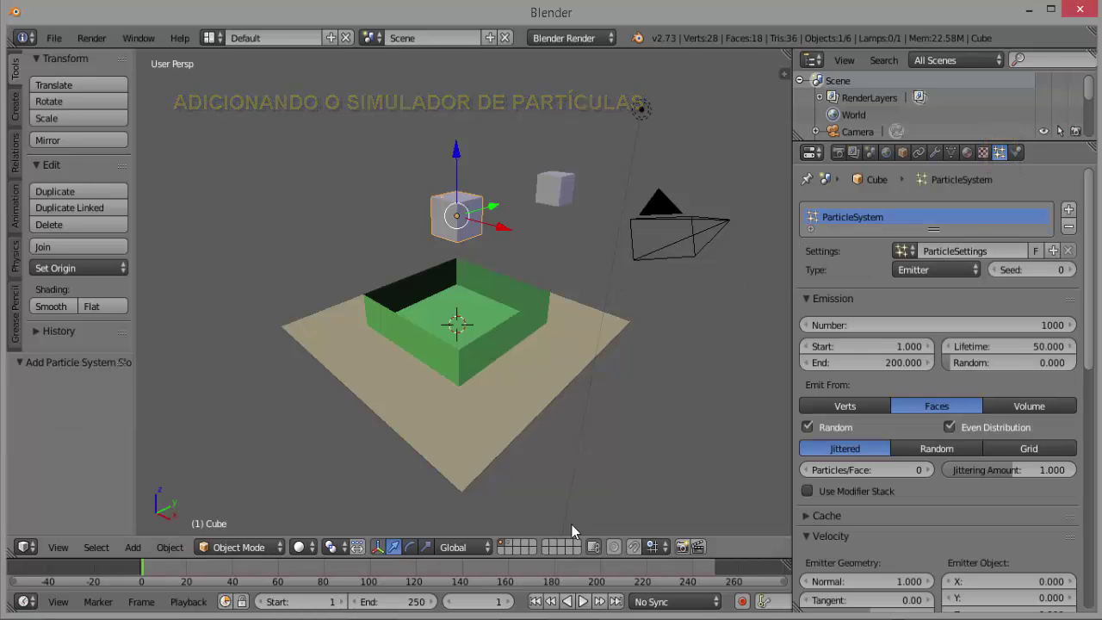
key("alt+a")
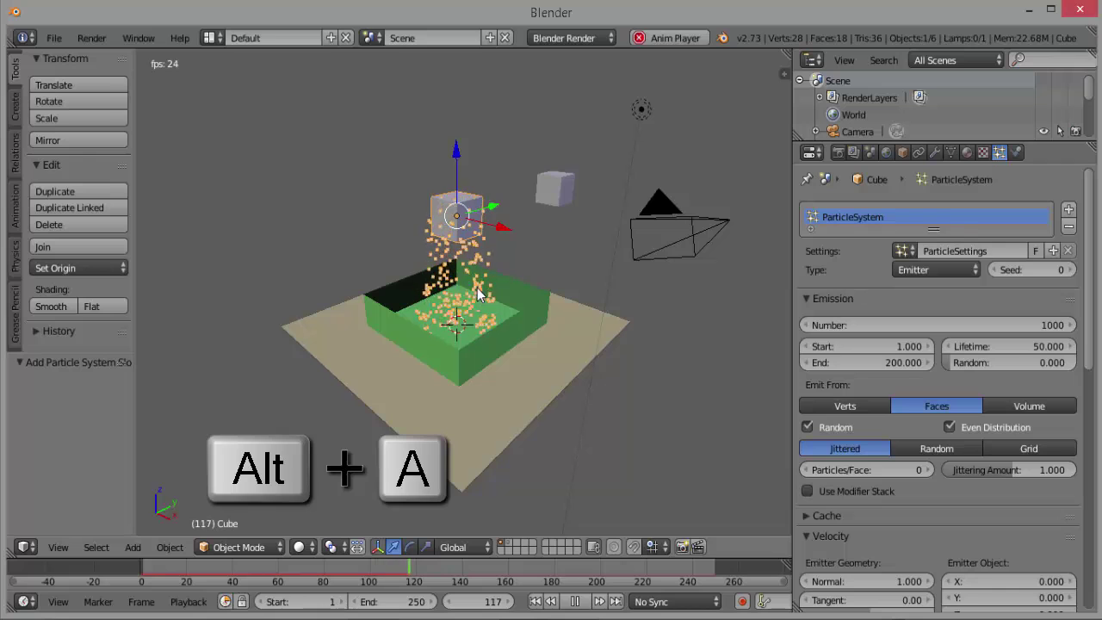
key("alt+a")
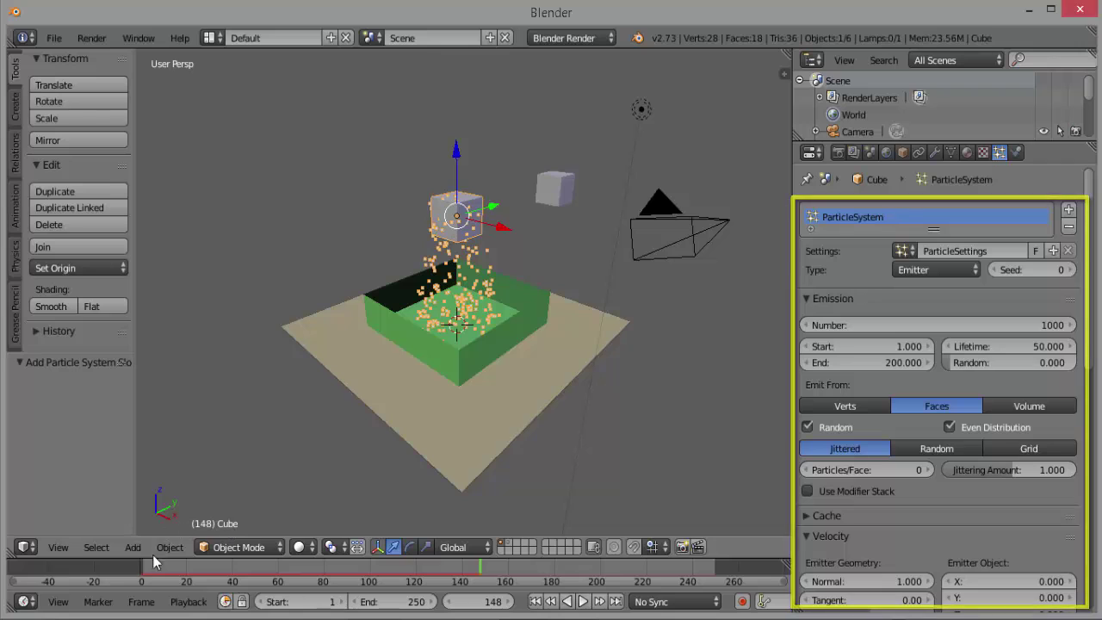
- Return to frame 1 and set both the start and end frames of the cube's particle emission to 0
left_click(535, 601)
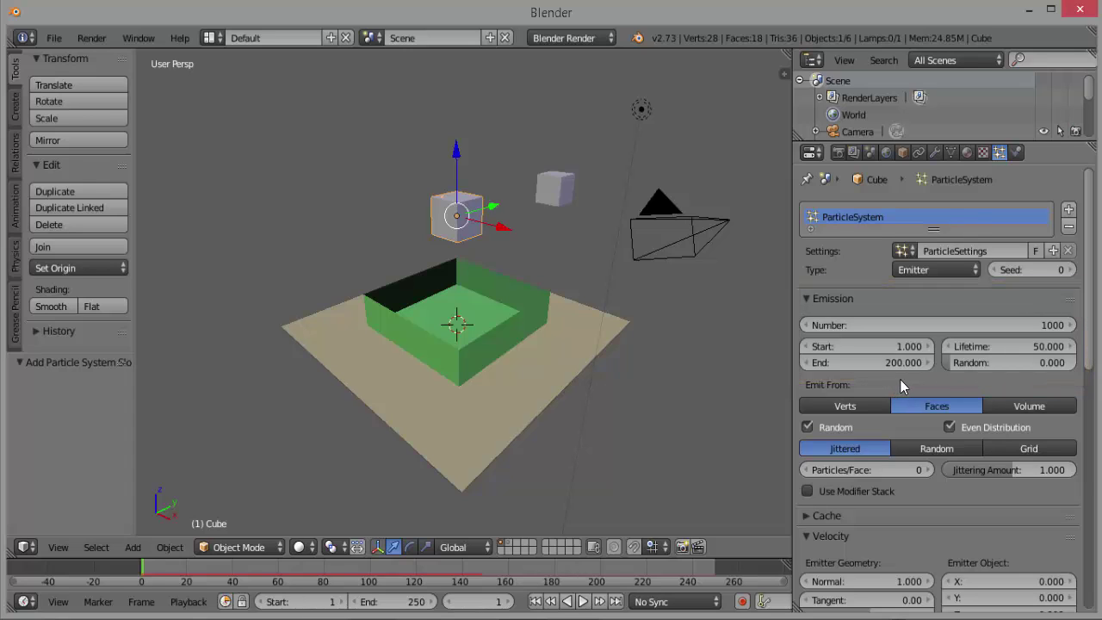
left_click(858, 346)
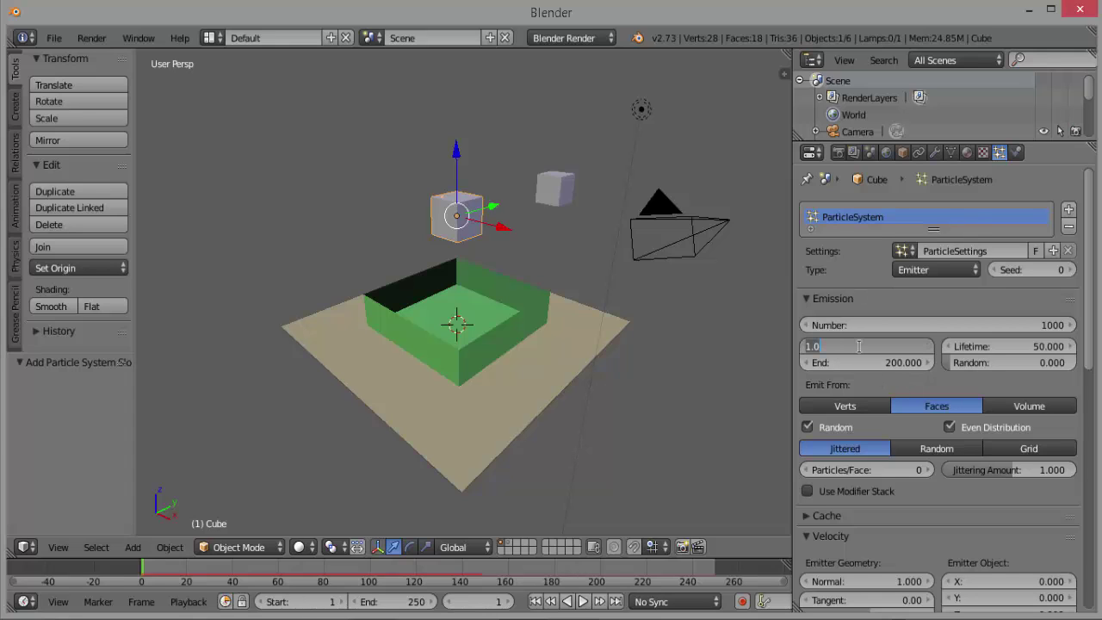
type("0")
key("Return")
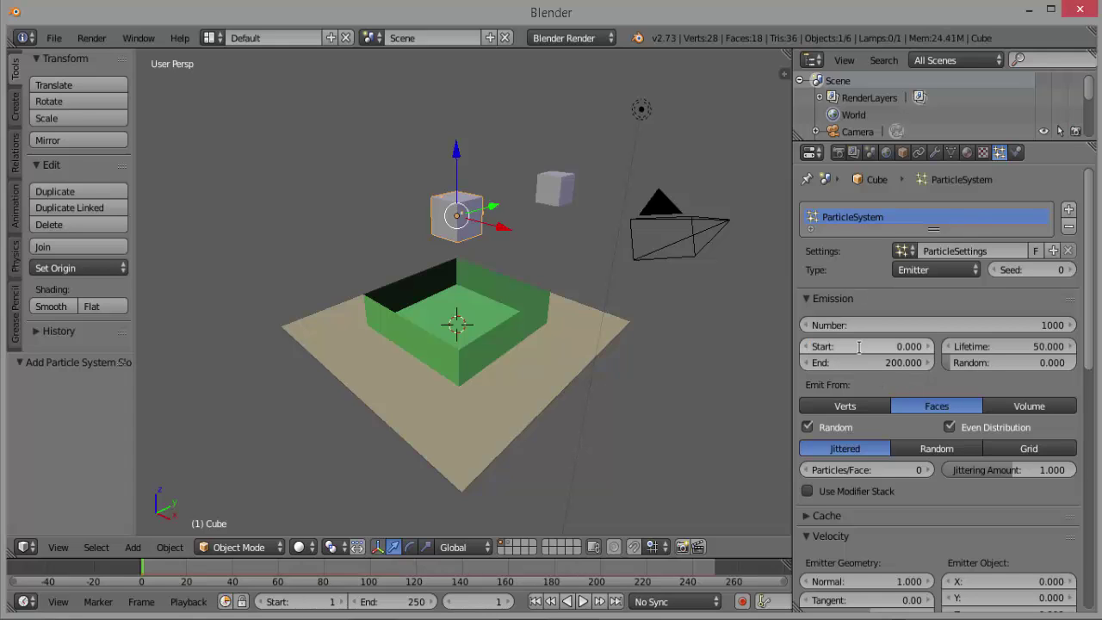
left_click(862, 363)
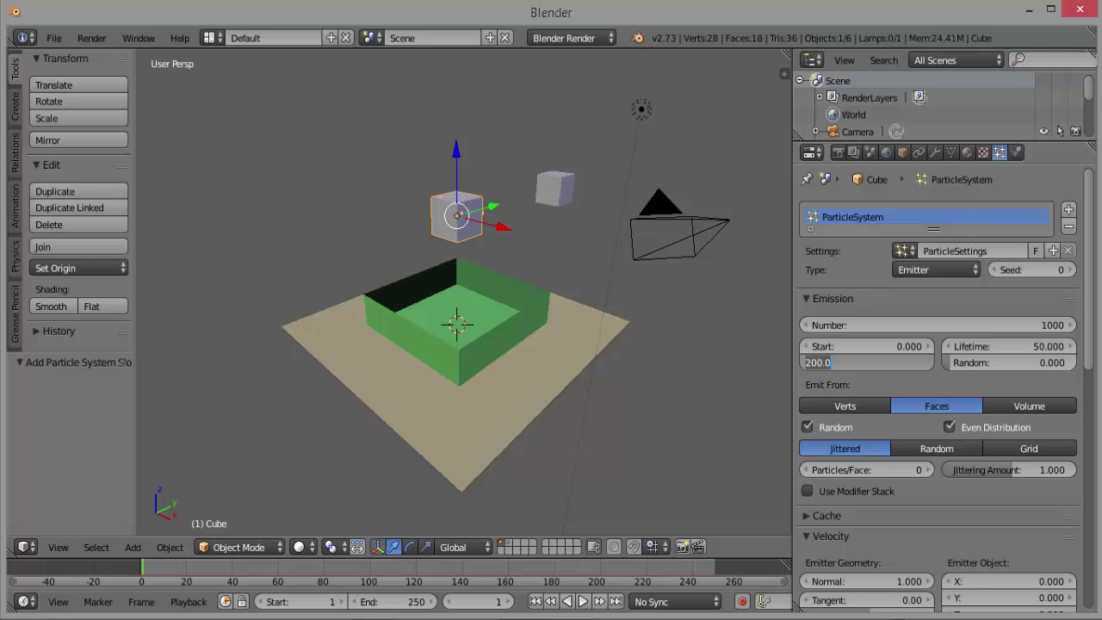
type("0")
key("Return")
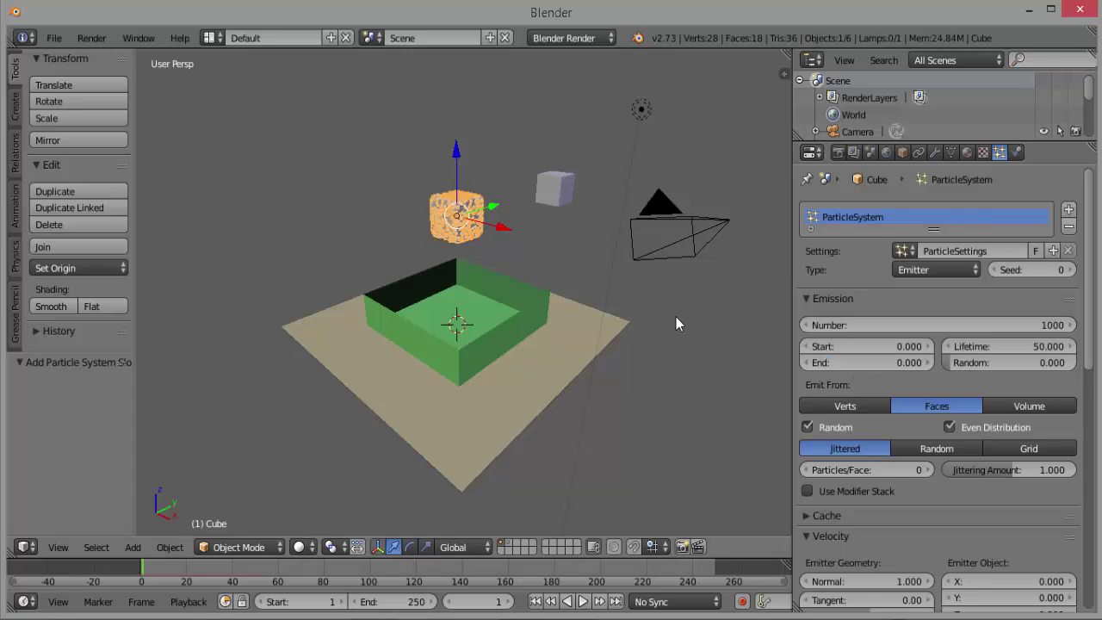
- Play the animation and scrub through the frames to examine how long the particles stay in the box
left_click(583, 600)
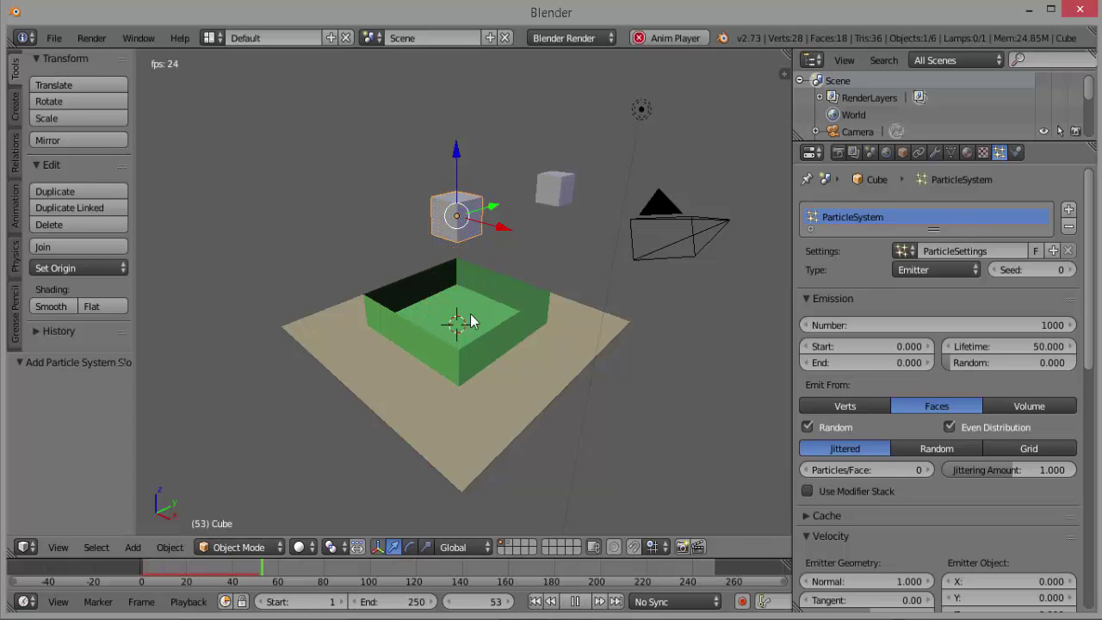
left_click(575, 601)
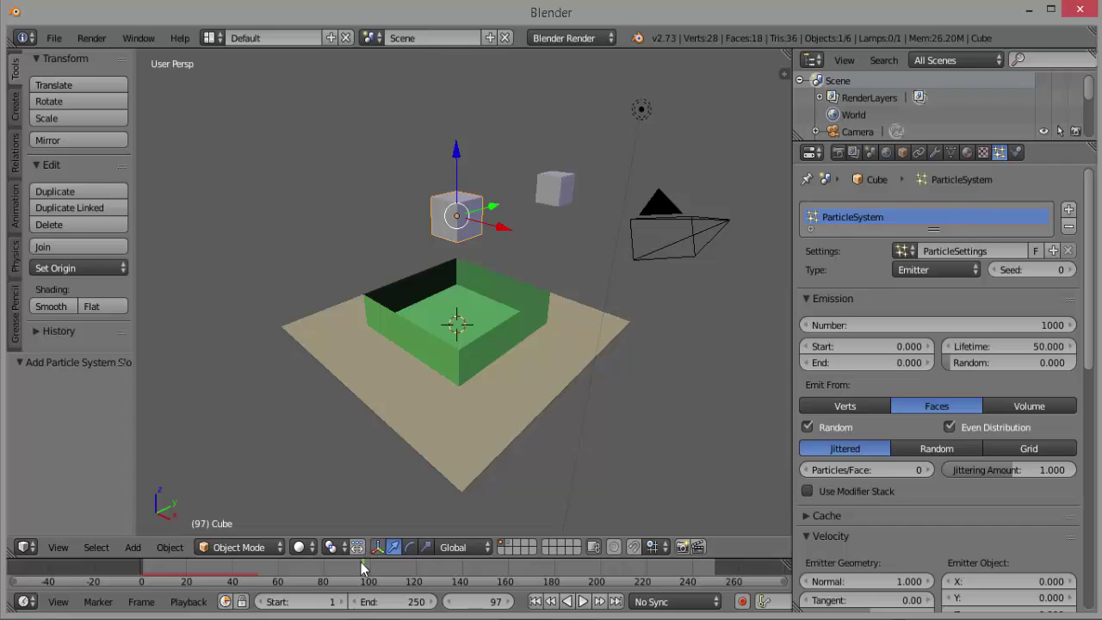
left_click_drag(362, 568, 217, 572)
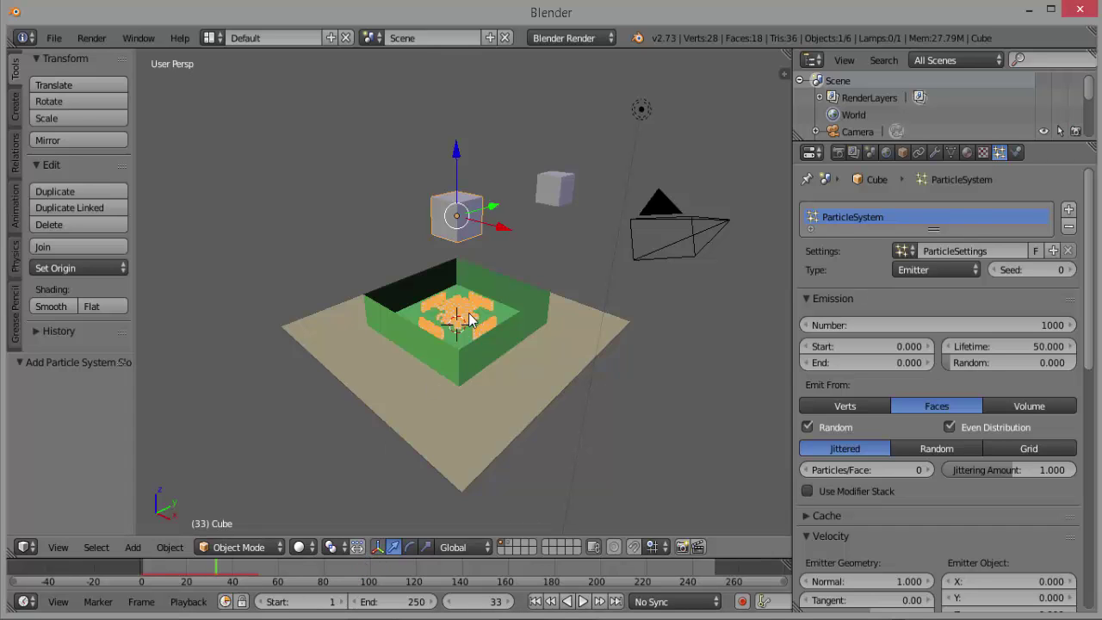
left_click(274, 562)
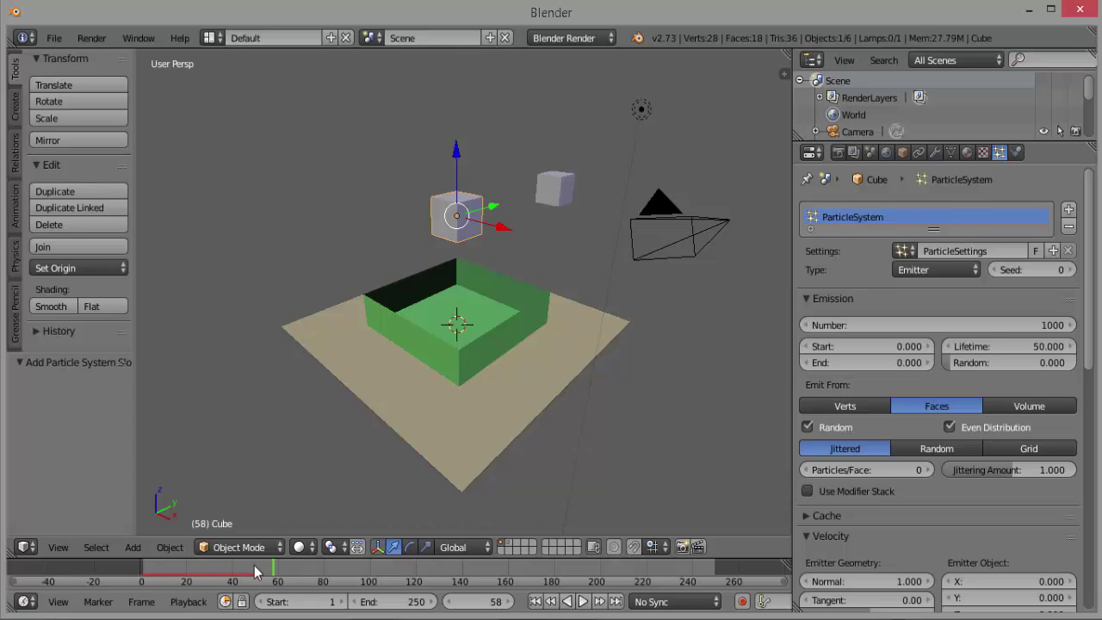
- Set the particle lifetime to 250 frames and replay the animation from the first frame
left_click(994, 346)
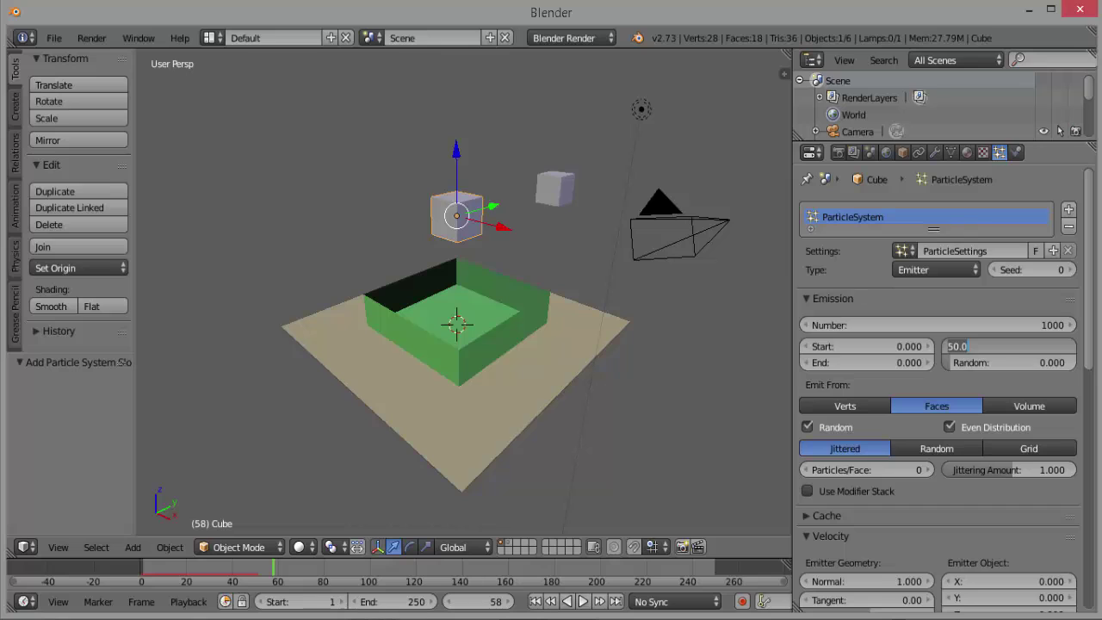
type("25")
key("Return")
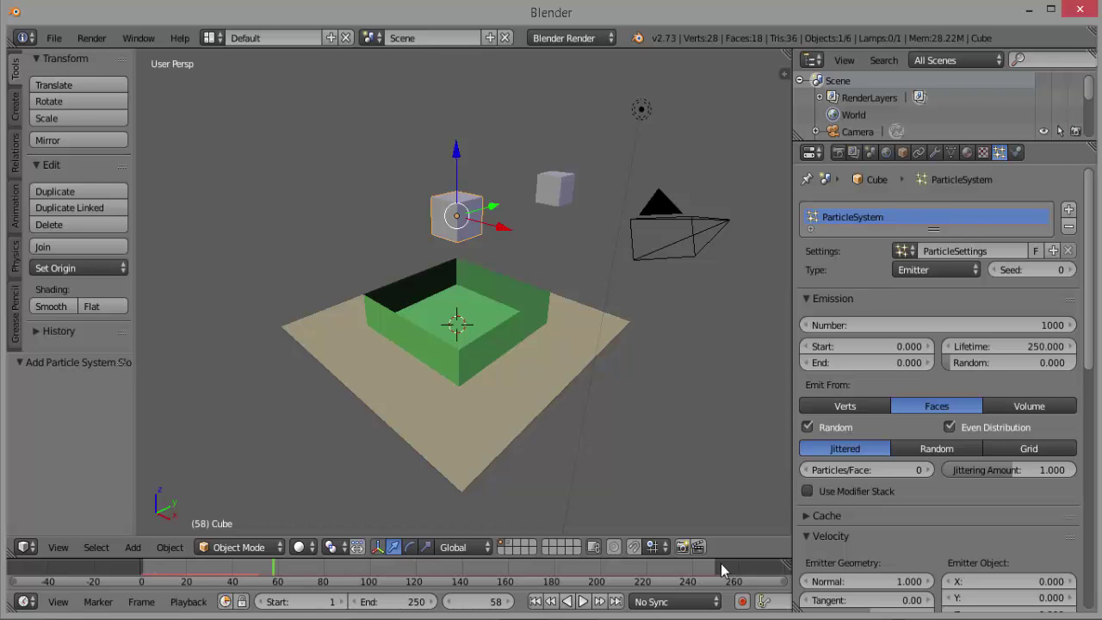
left_click(534, 601)
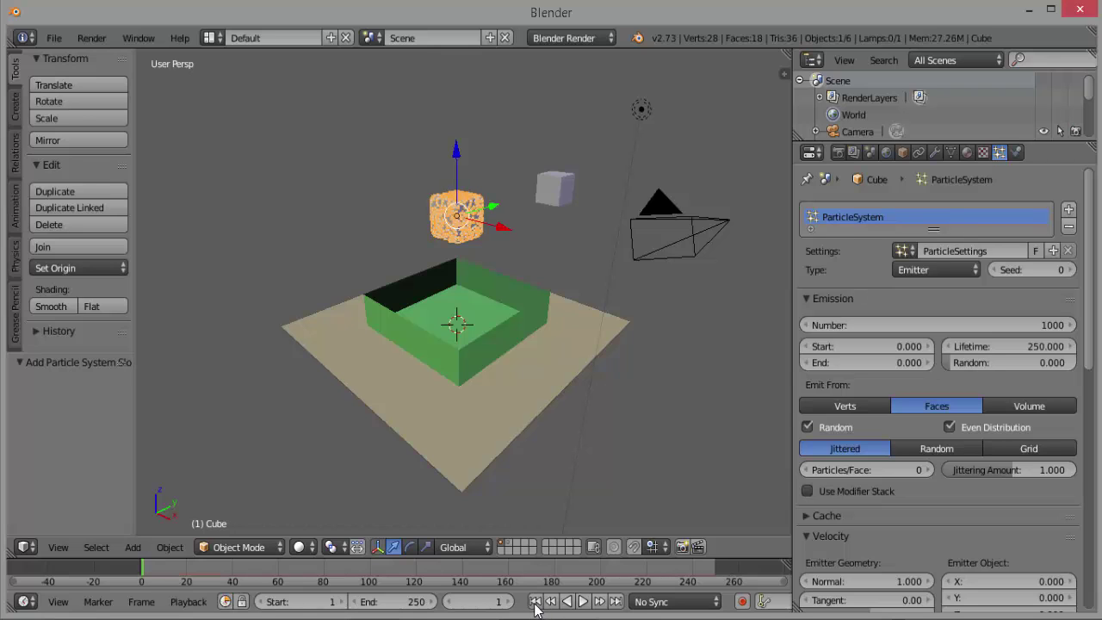
left_click(583, 602)
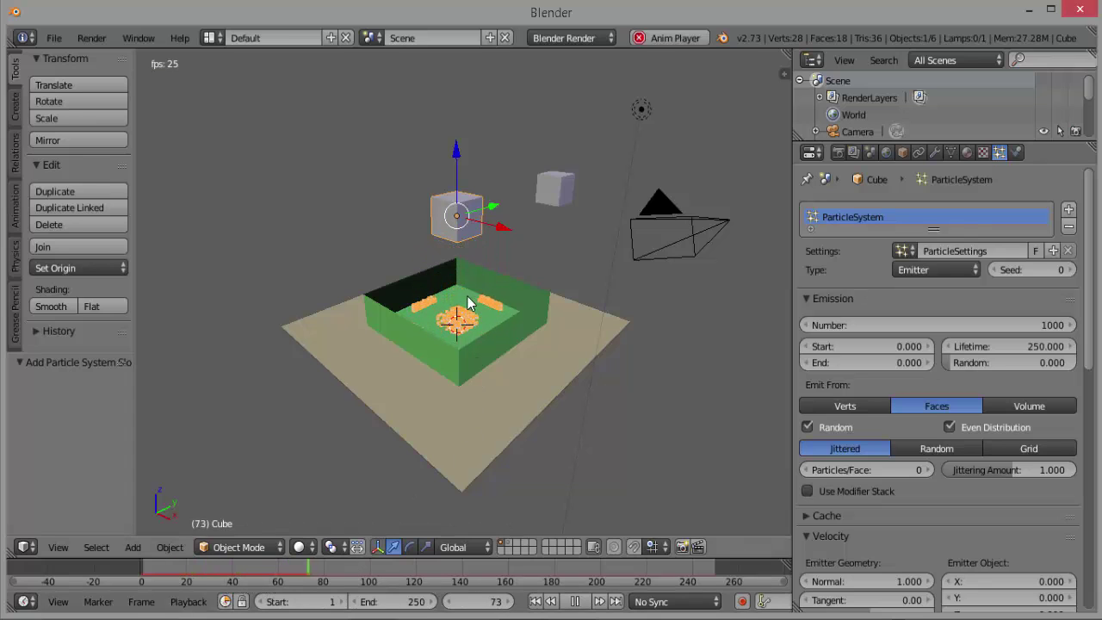
left_click(574, 601)
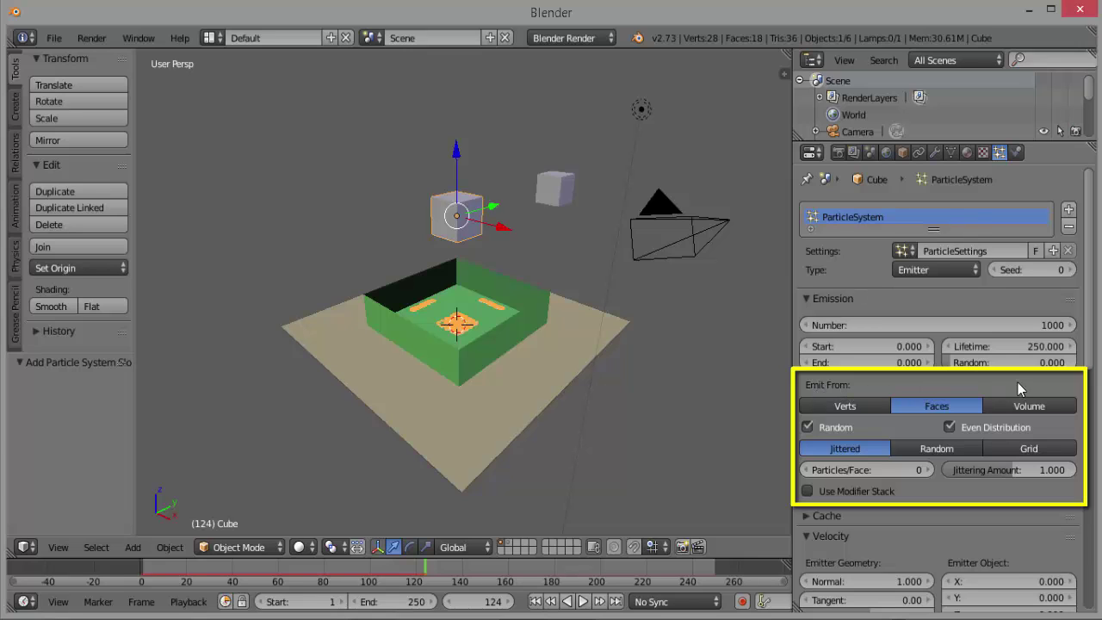
- Emit the particles from the cube's volume in a grid distribution, preview the fall and return to frame 1
left_click(1035, 408)
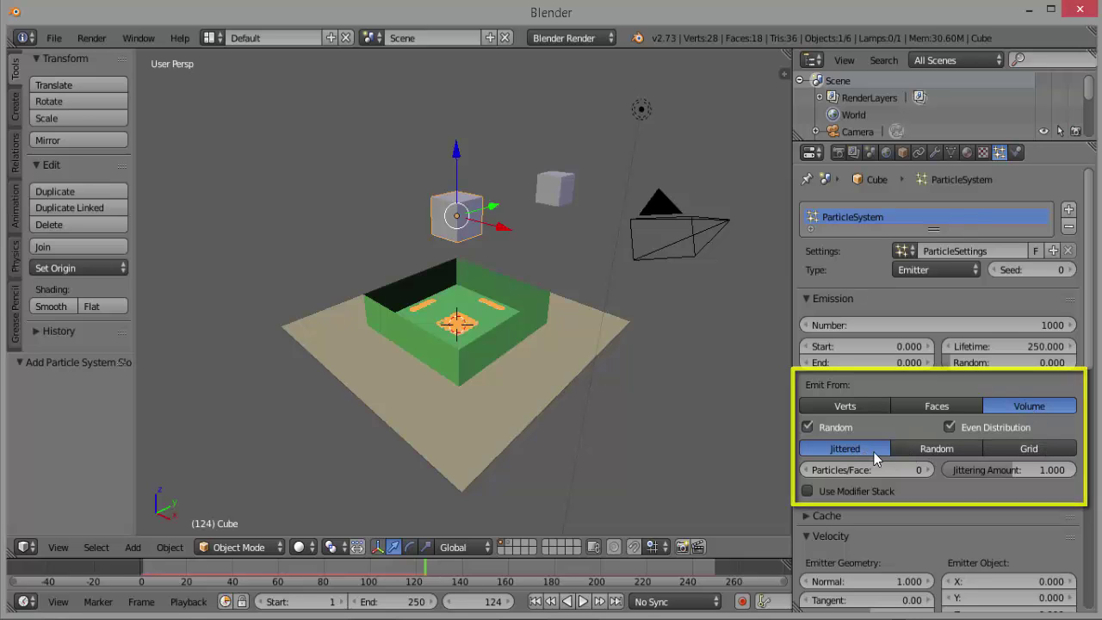
left_click(1039, 453)
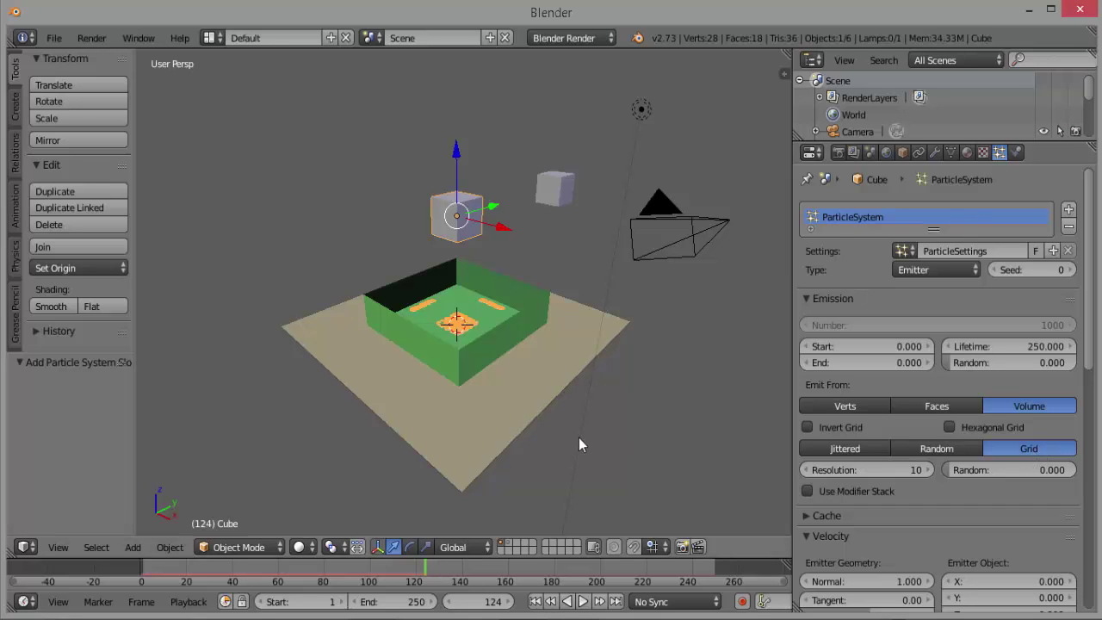
left_click(534, 601)
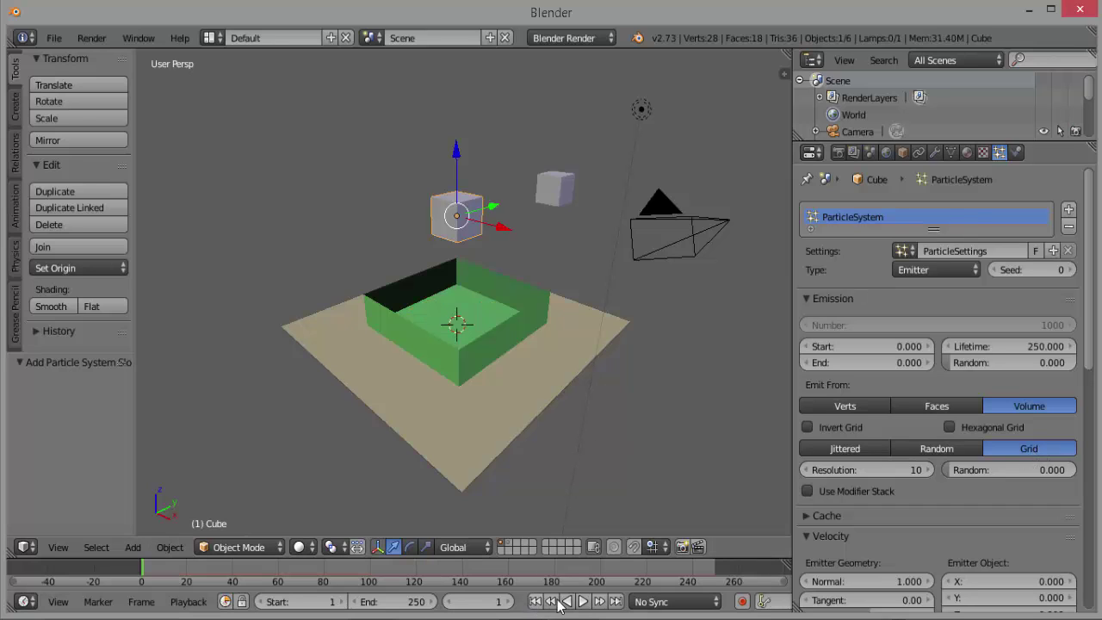
left_click(583, 601)
left_click(583, 602)
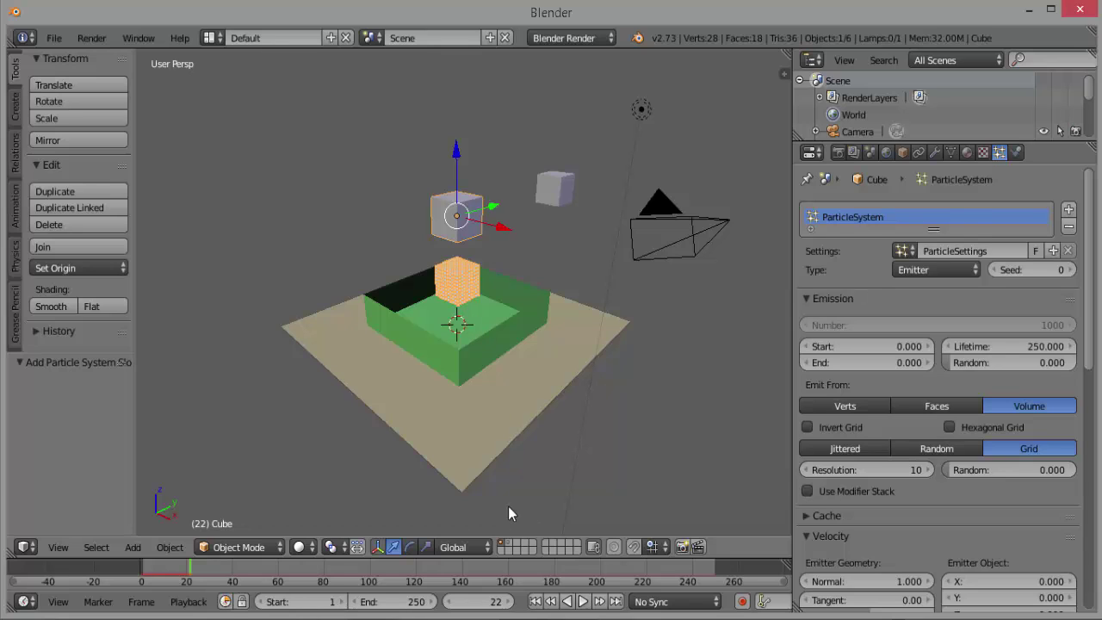
left_click(534, 601)
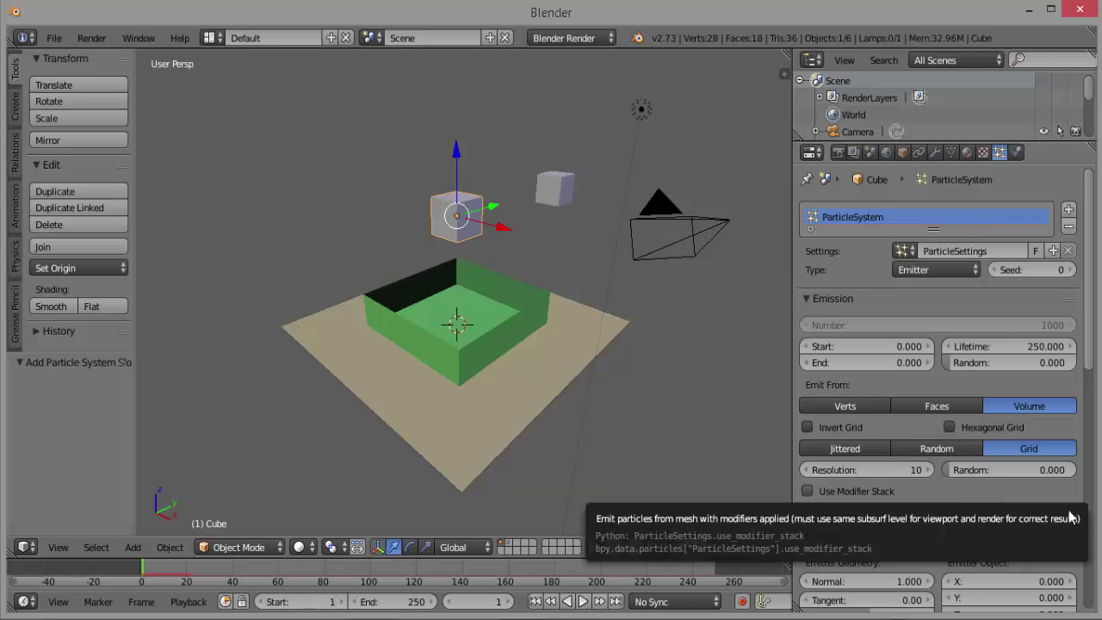
- Set the particles' normal emission velocity to 0
left_click_drag(1090, 353, 1092, 457)
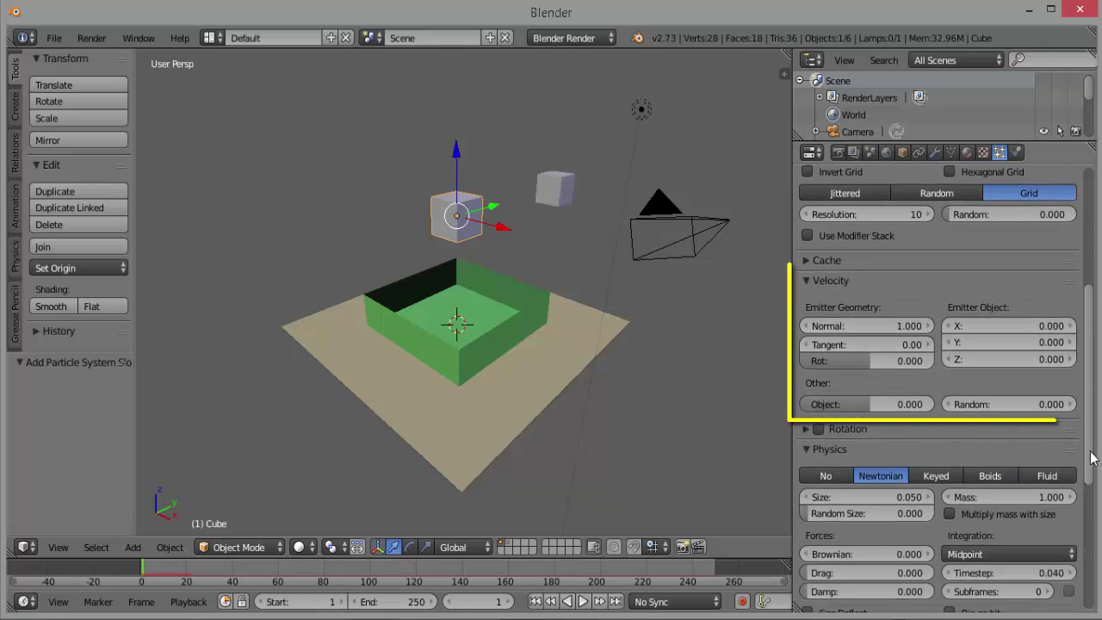
left_click(859, 328)
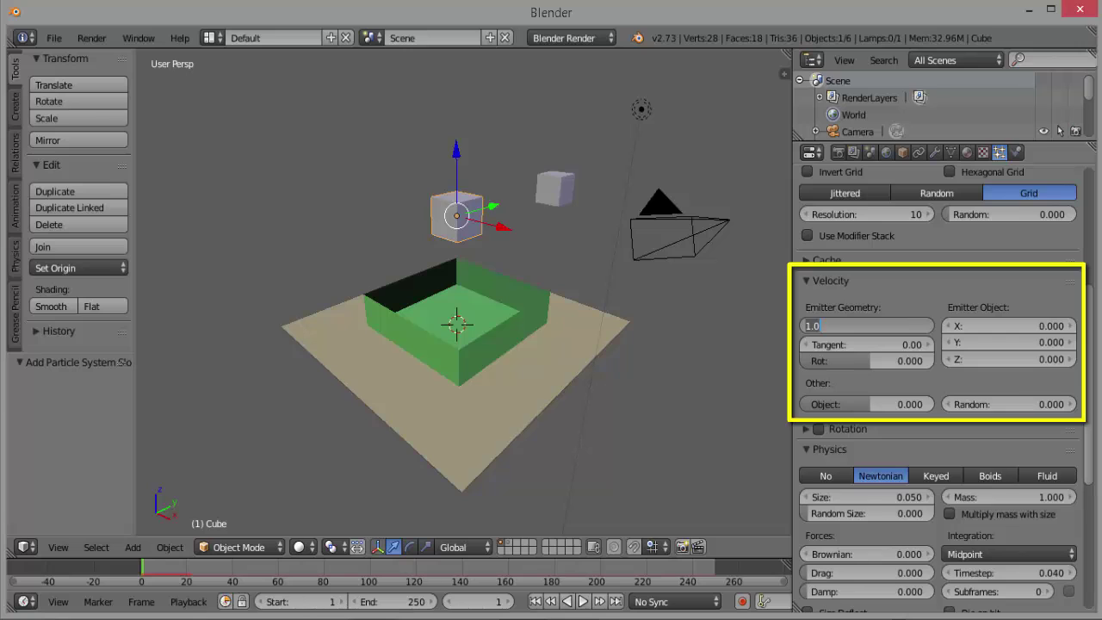
type("0")
key("Return")
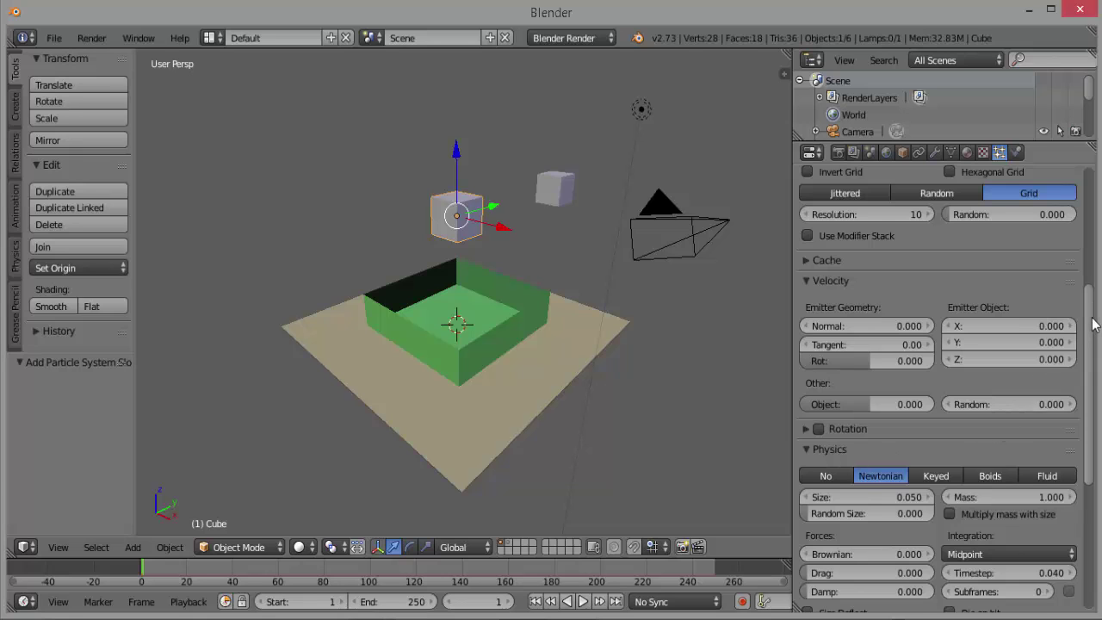
- Set the particle size to 0.1 in the Newtonian physics settings and enable Size Deflect
scroll(968, 370, "down", 5)
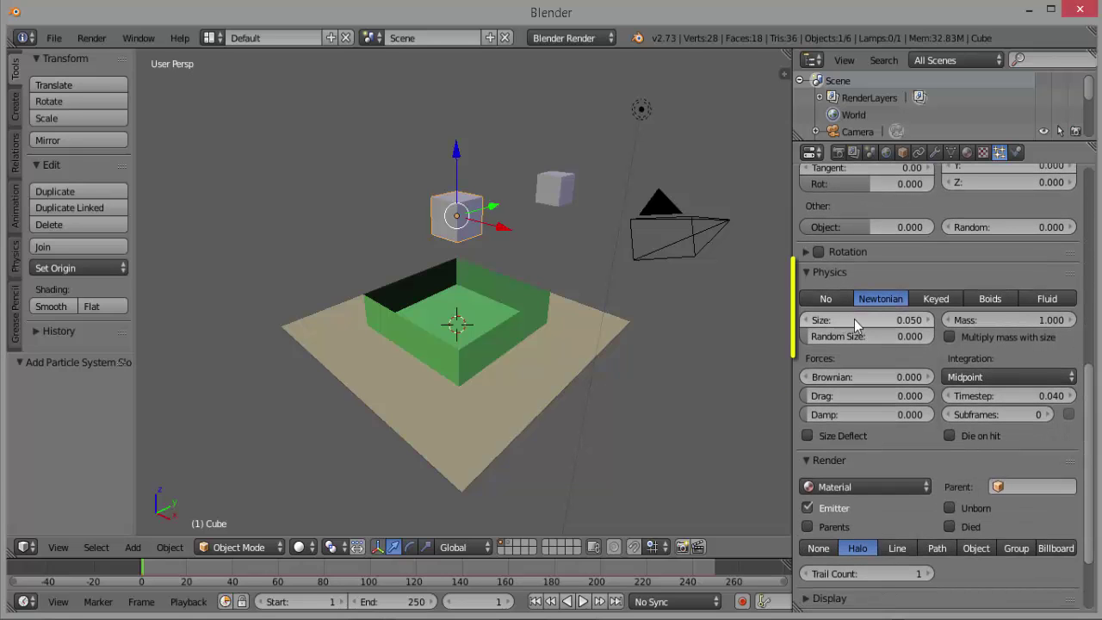
left_click(868, 322)
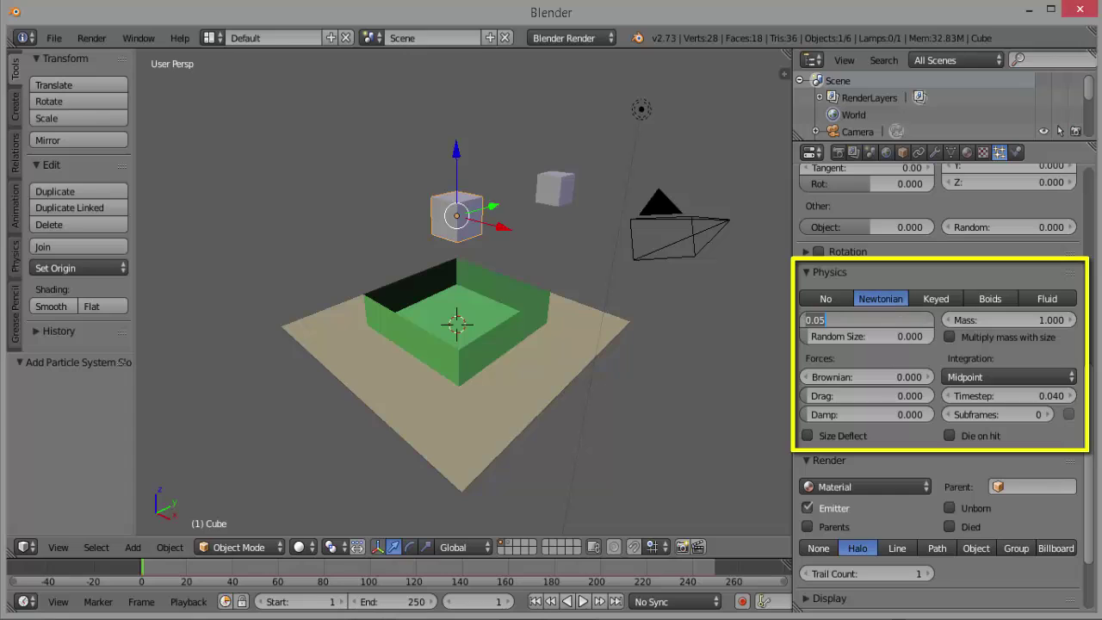
type("0.1")
key("Return")
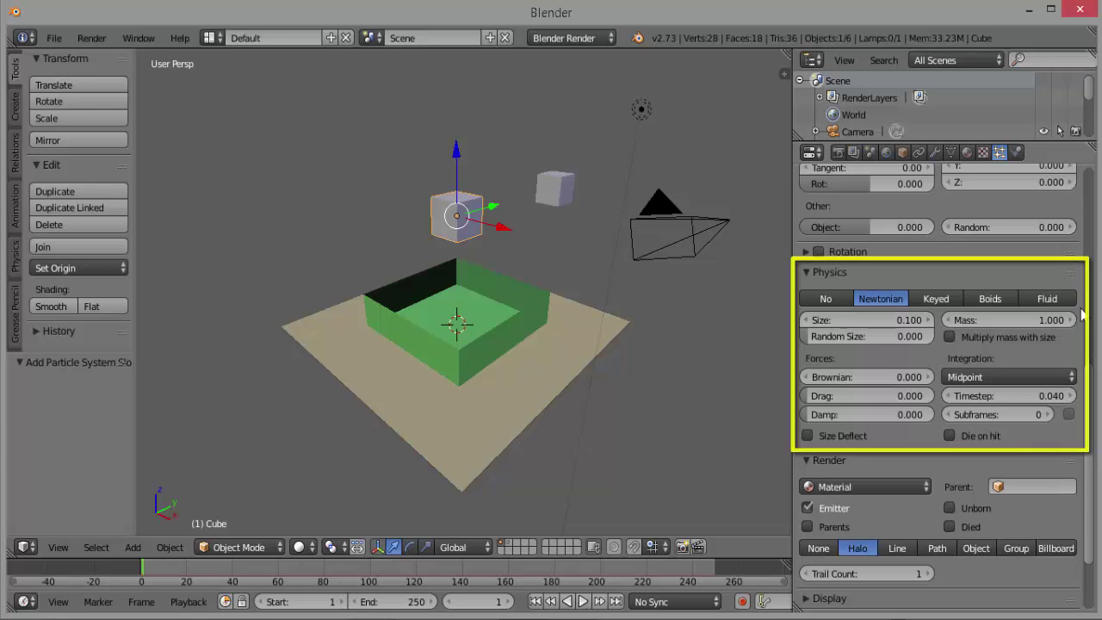
scroll(1089, 424, "down", 1)
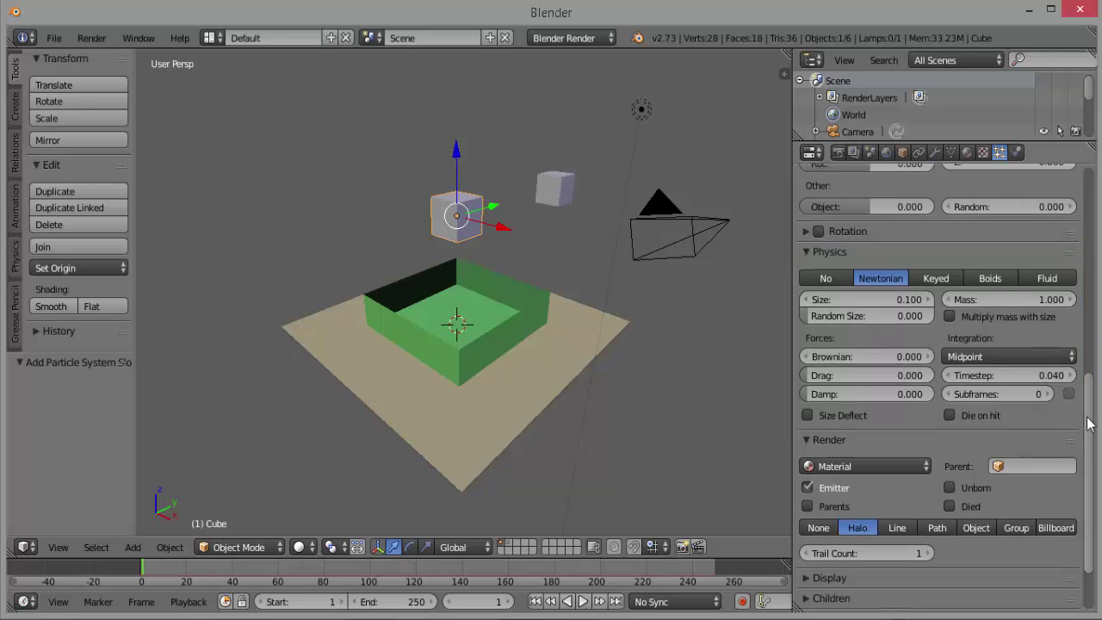
scroll(875, 355, "down", 3)
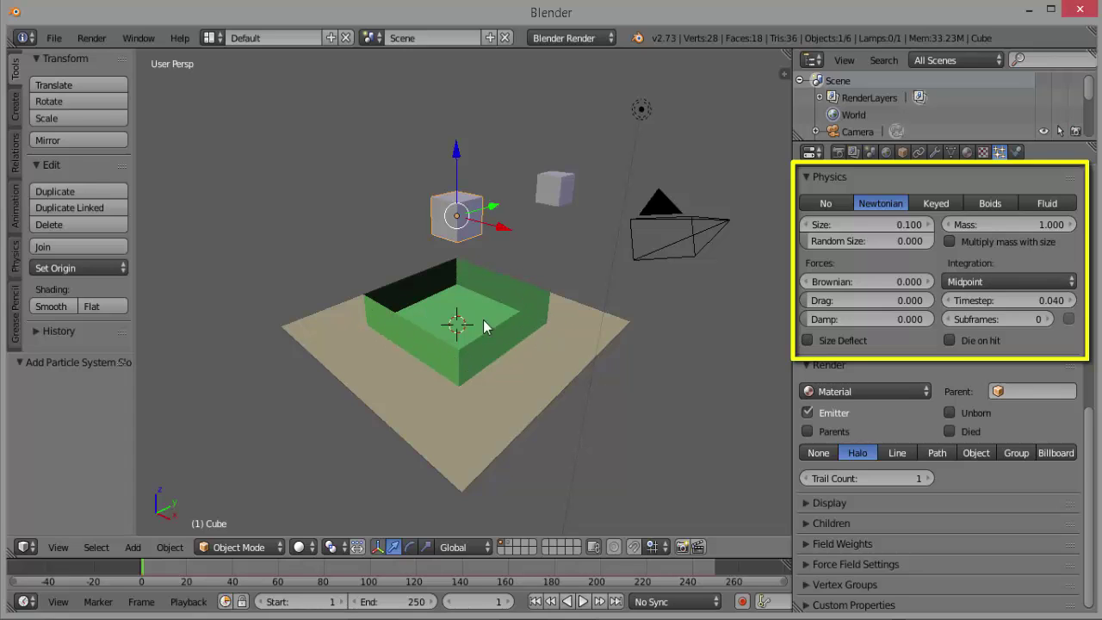
left_click(809, 340)
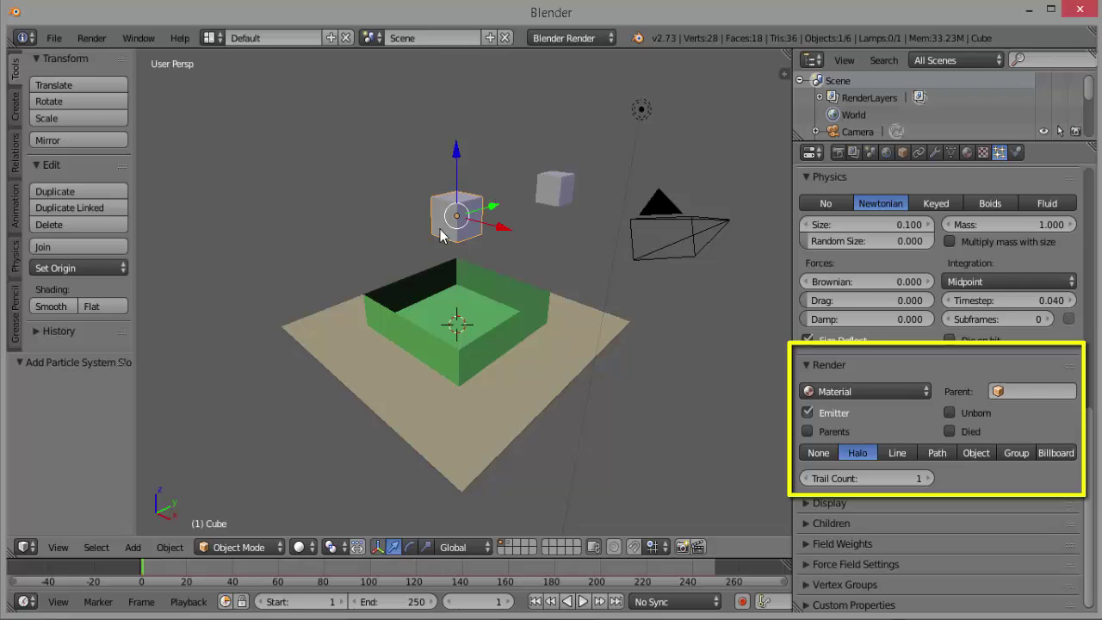
- Render the particles as objects using the Icosphere as the dupli object, keeping the emitter rendered
left_click(810, 413)
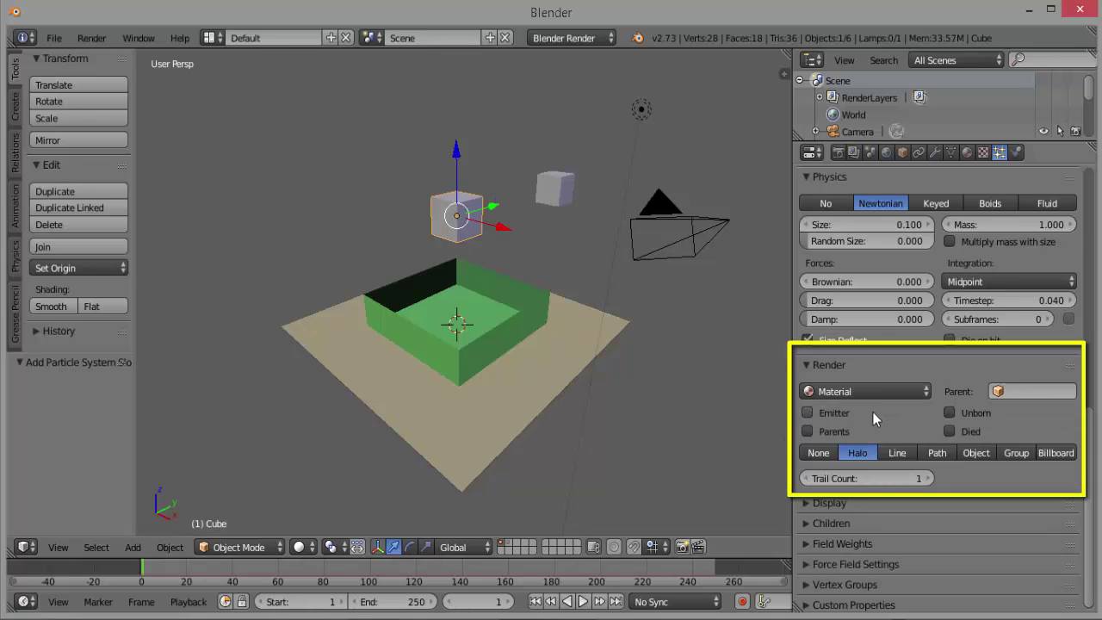
left_click(807, 414)
left_click(976, 457)
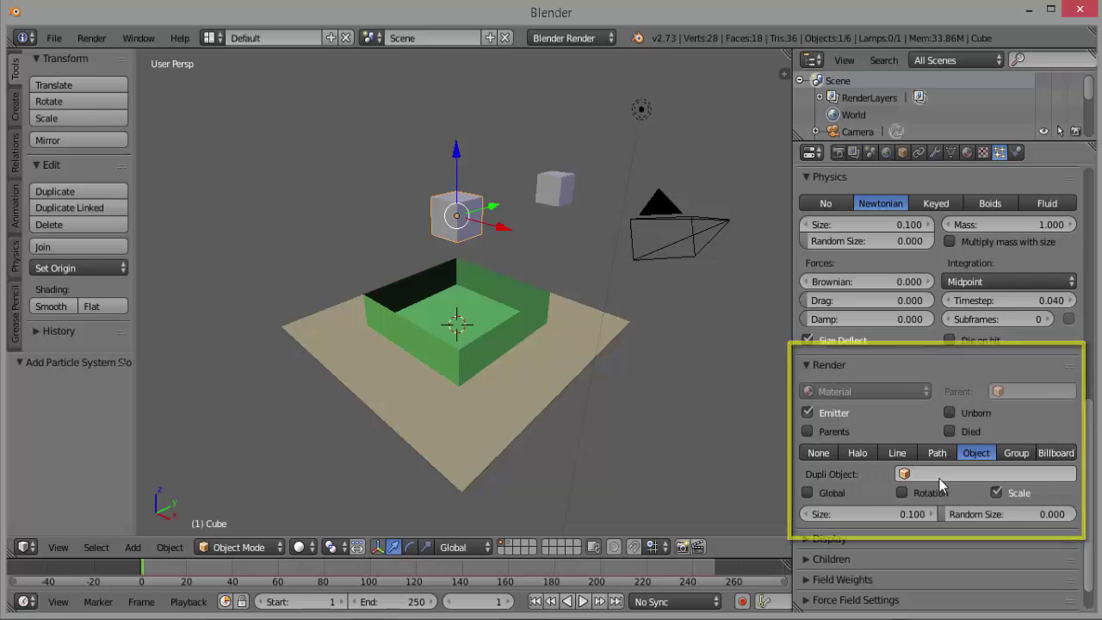
left_click(973, 473)
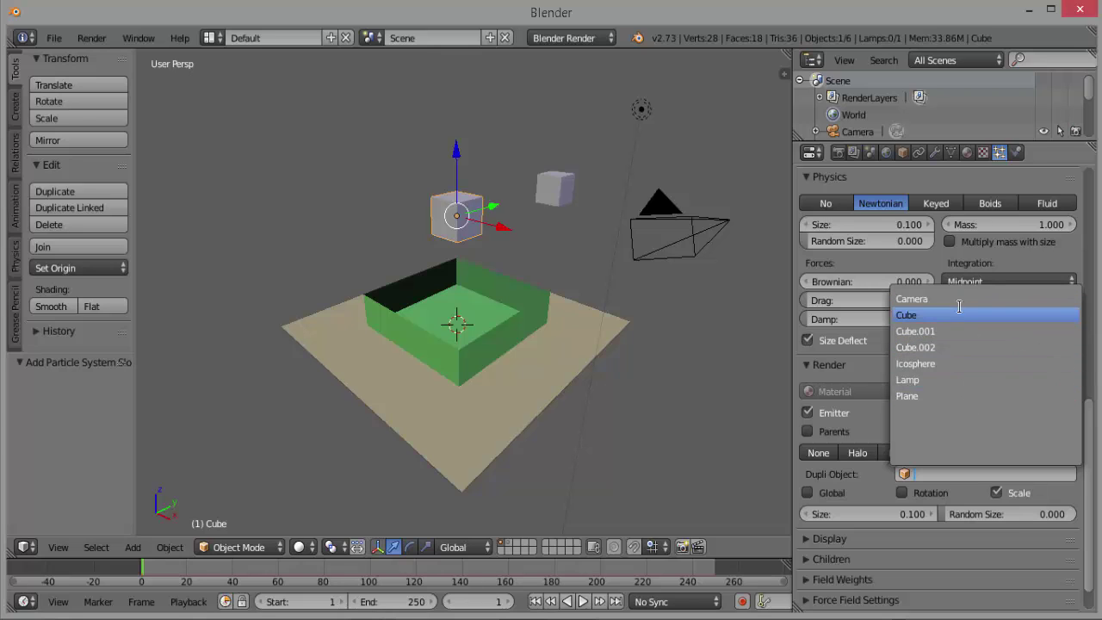
left_click(985, 362)
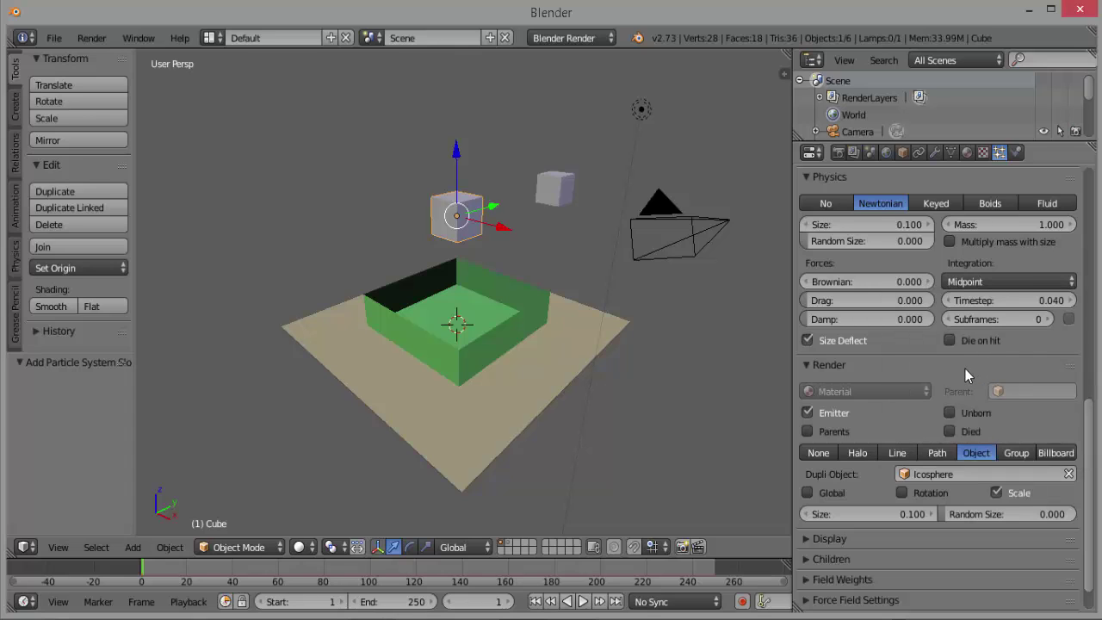
- Play the animation briefly, pause it and examine the falling icosphere particles up close
left_click(583, 602)
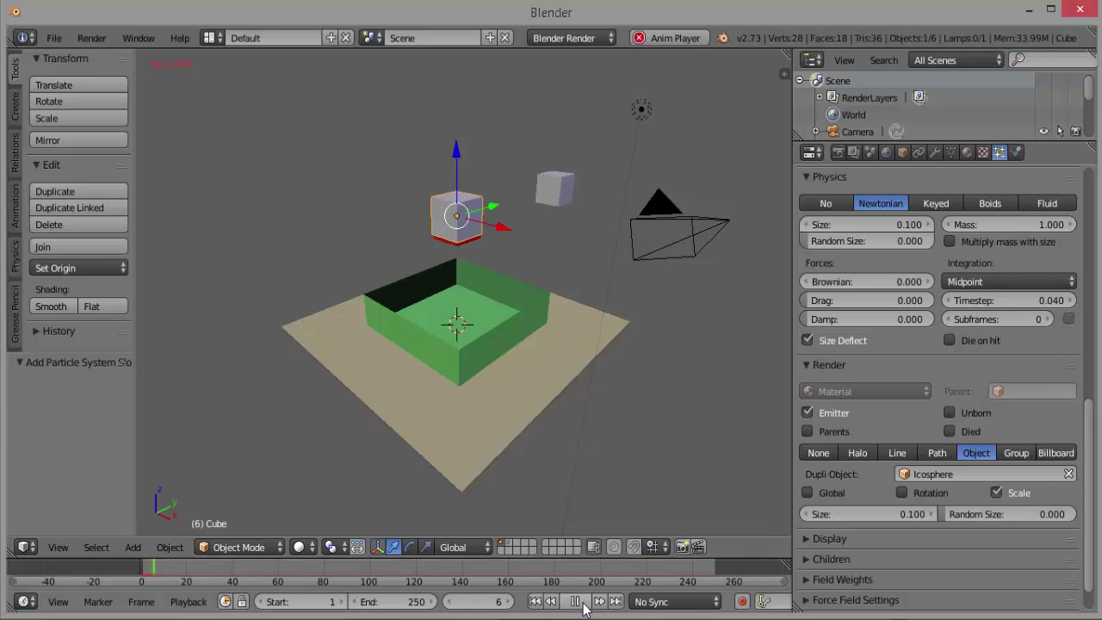
left_click(583, 601)
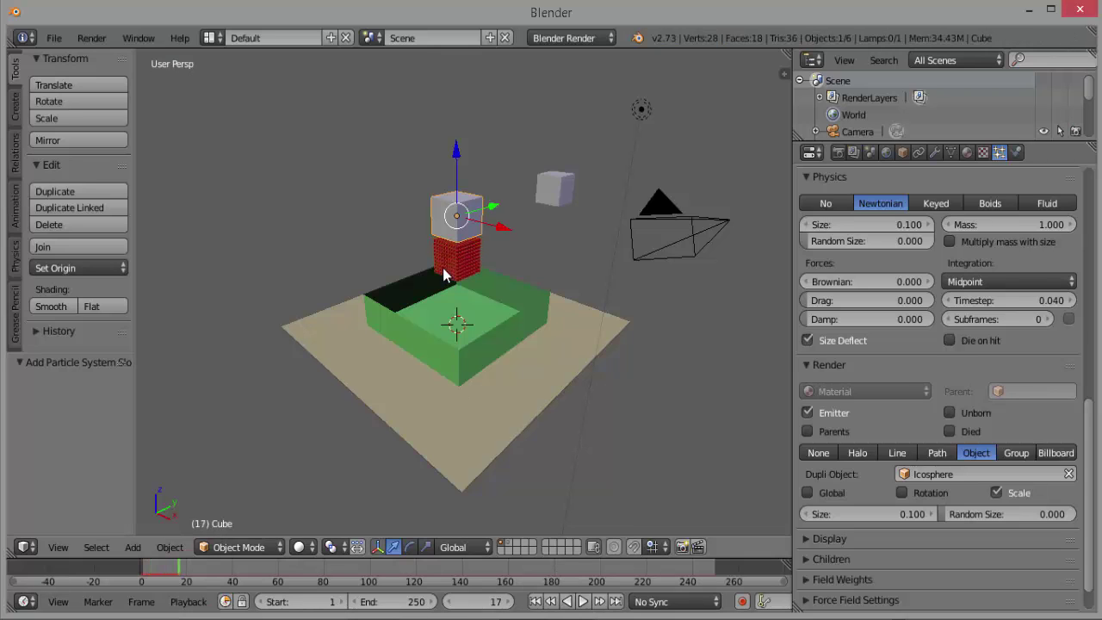
scroll(480, 279, "up", 5)
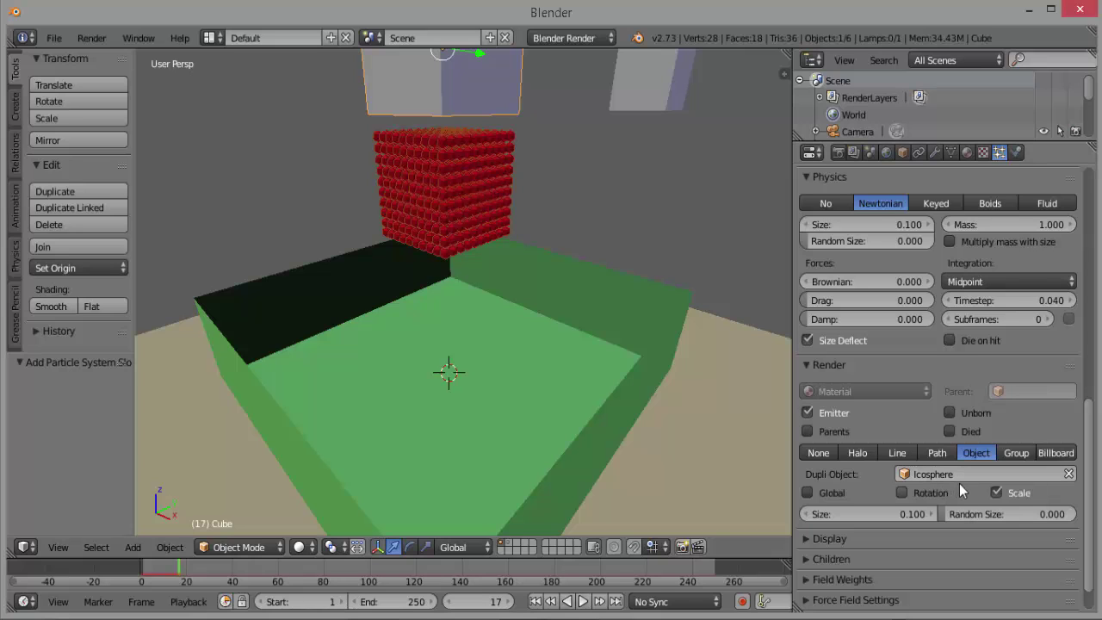
- Return the animation to frame 1 with the whole box and both cubes in view
scroll(717, 374, "down", 1)
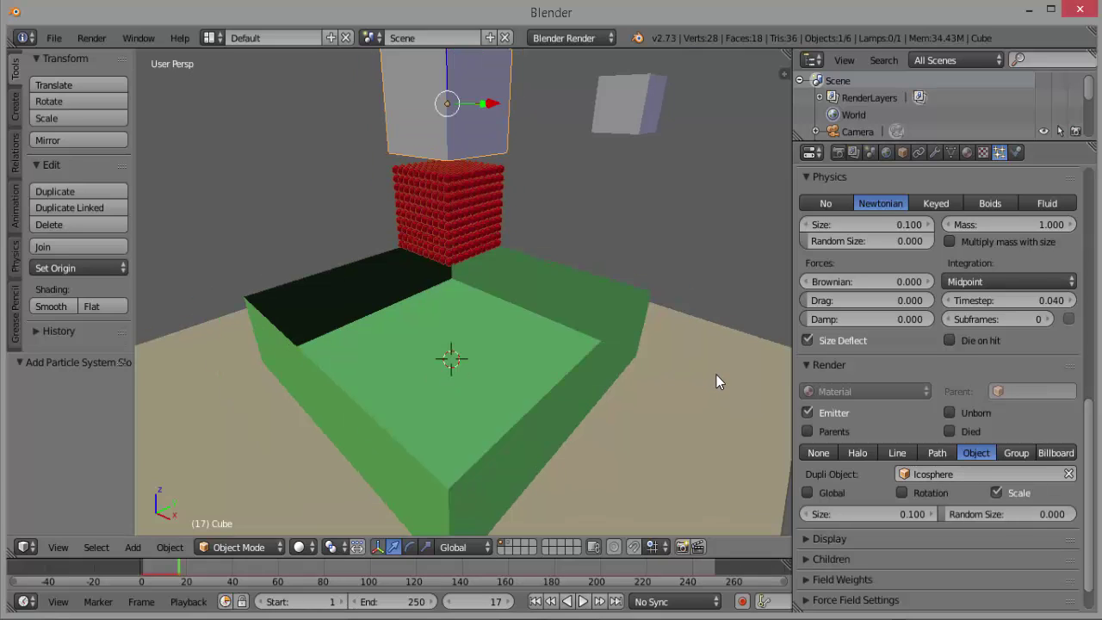
scroll(716, 377, "down", 1)
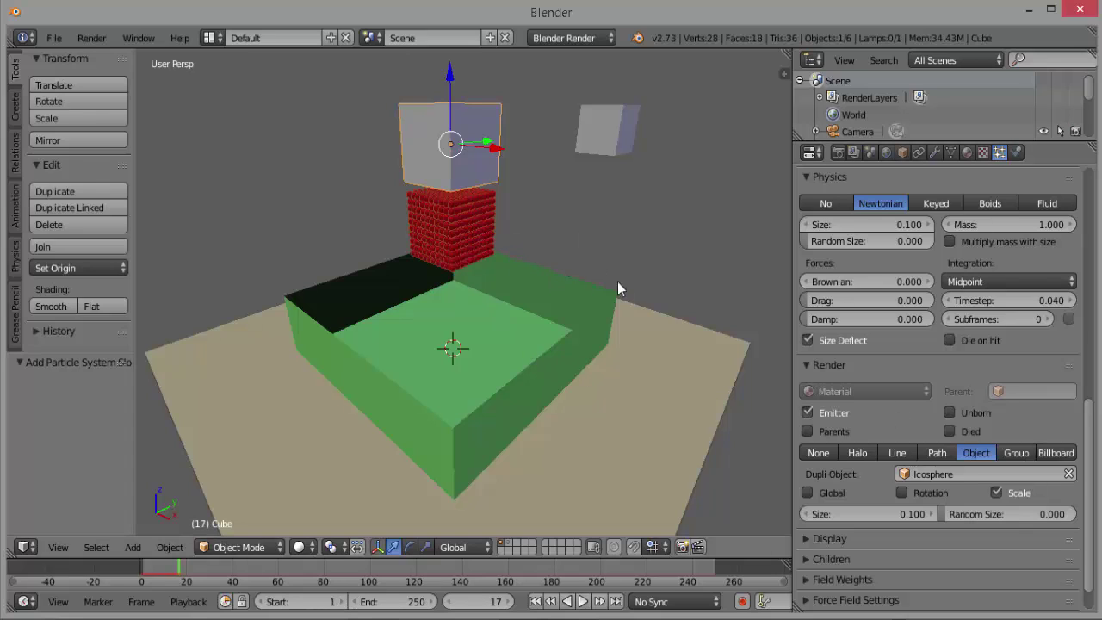
key("shift+Left")
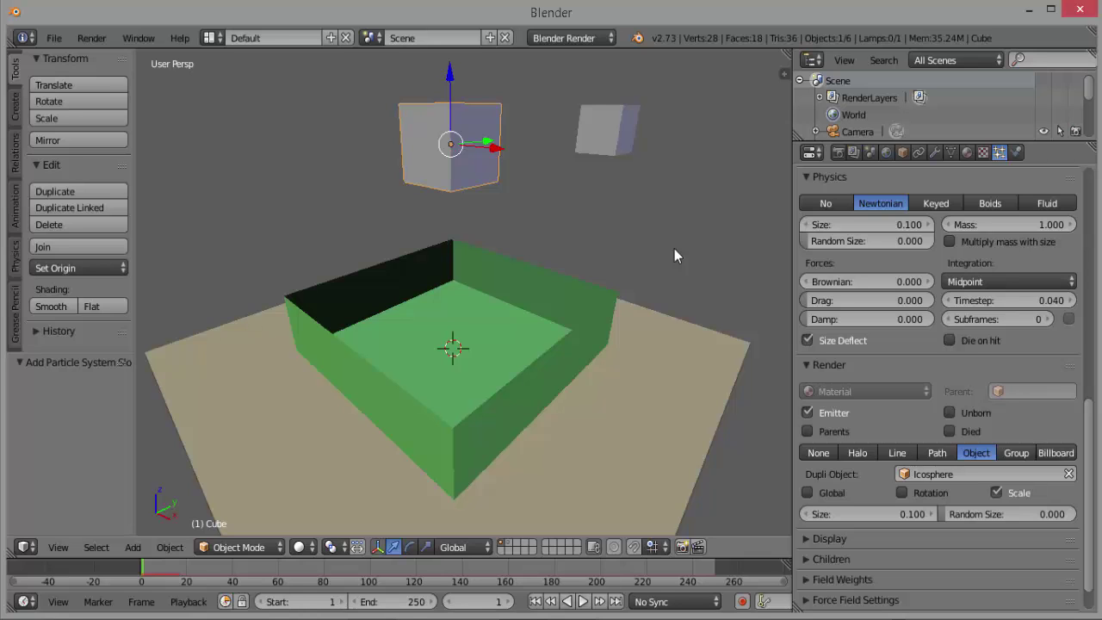
- Add a Turbulence force field at the centre of the open box
scroll(674, 249, "down", 2)
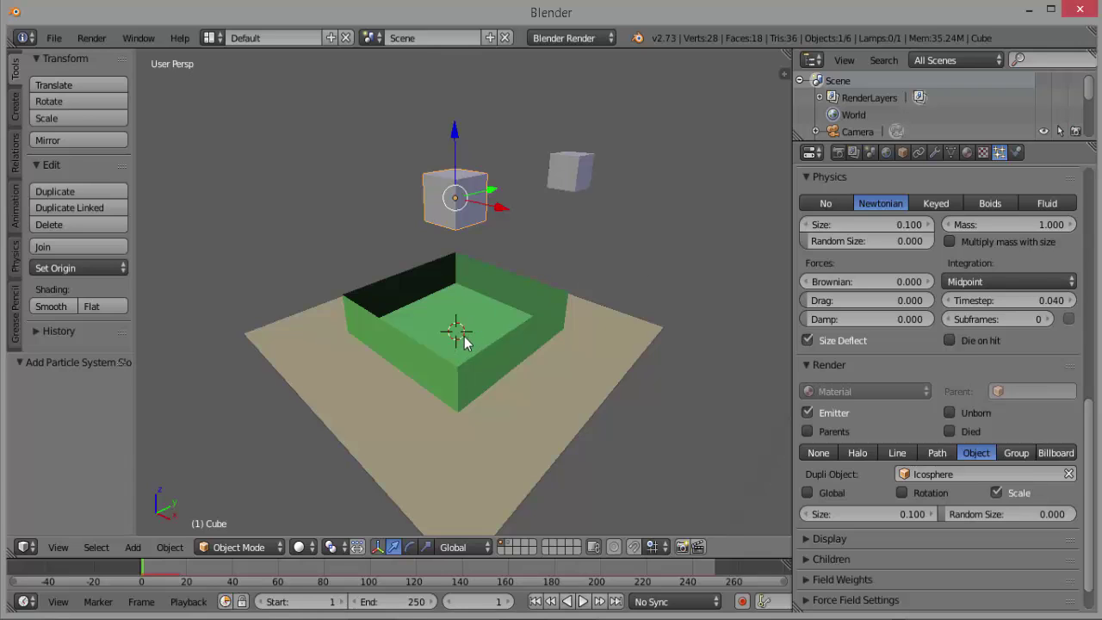
key("shift+a")
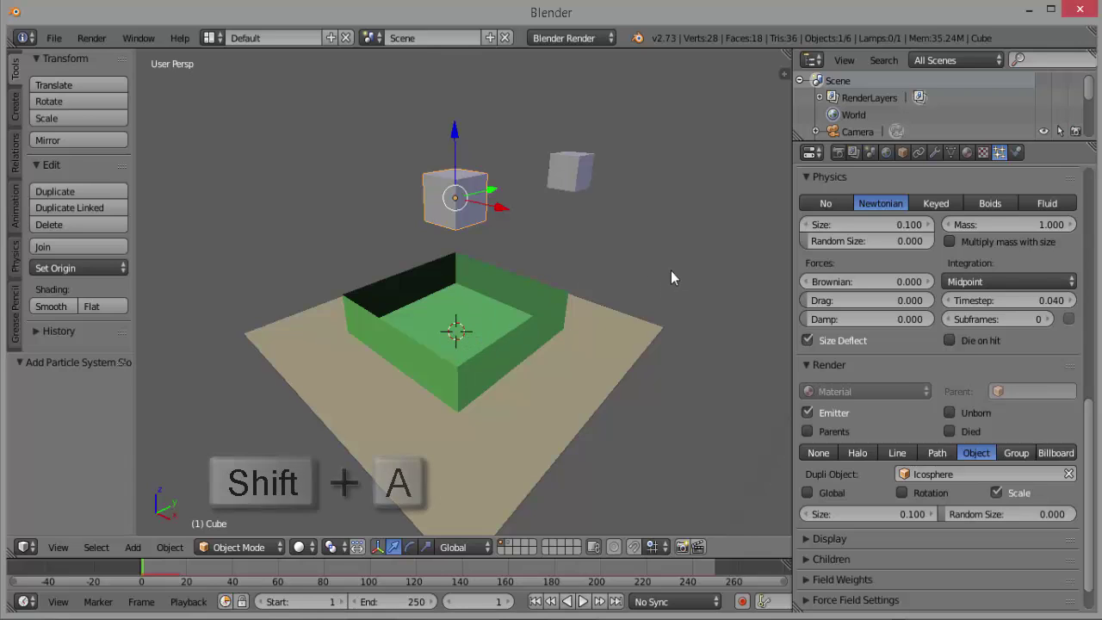
key("shift+a")
mouse_move(671, 271)
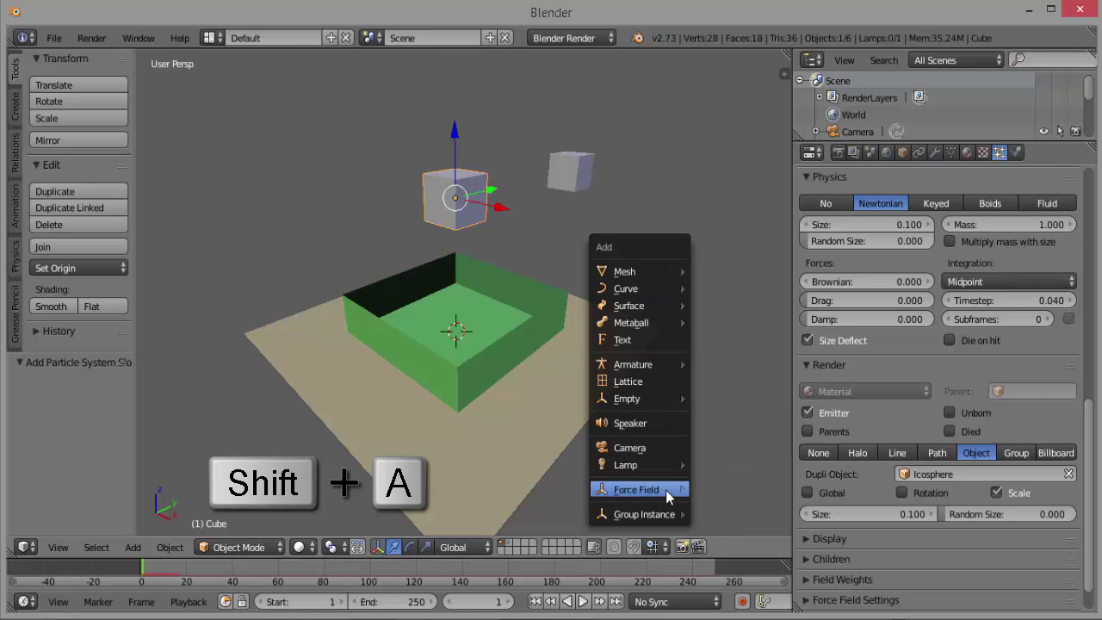
mouse_move(669, 491)
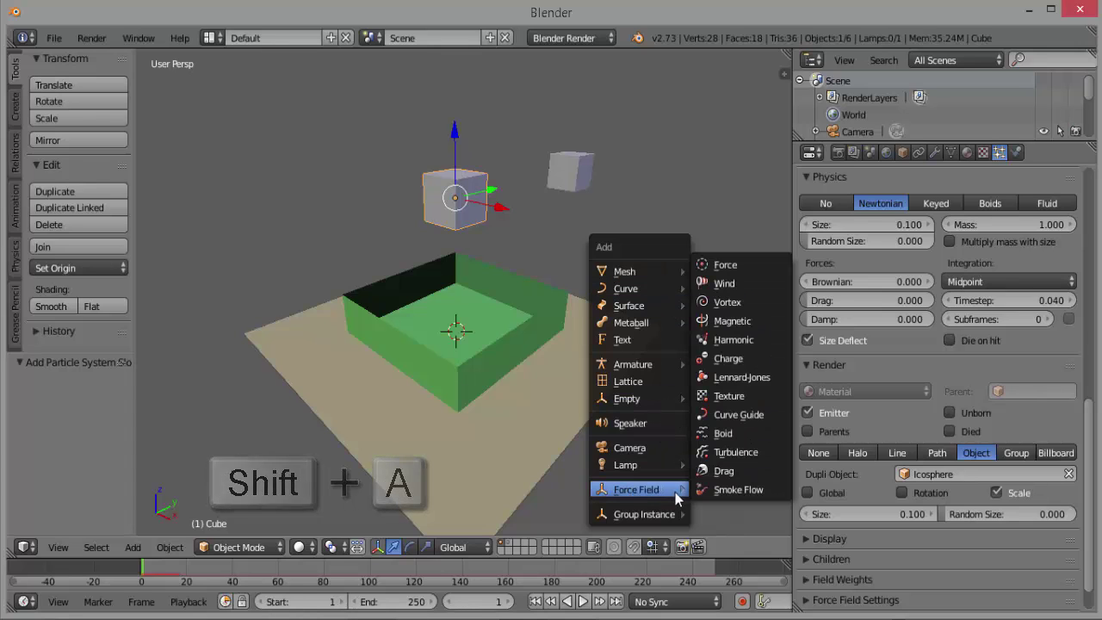
left_click(732, 454)
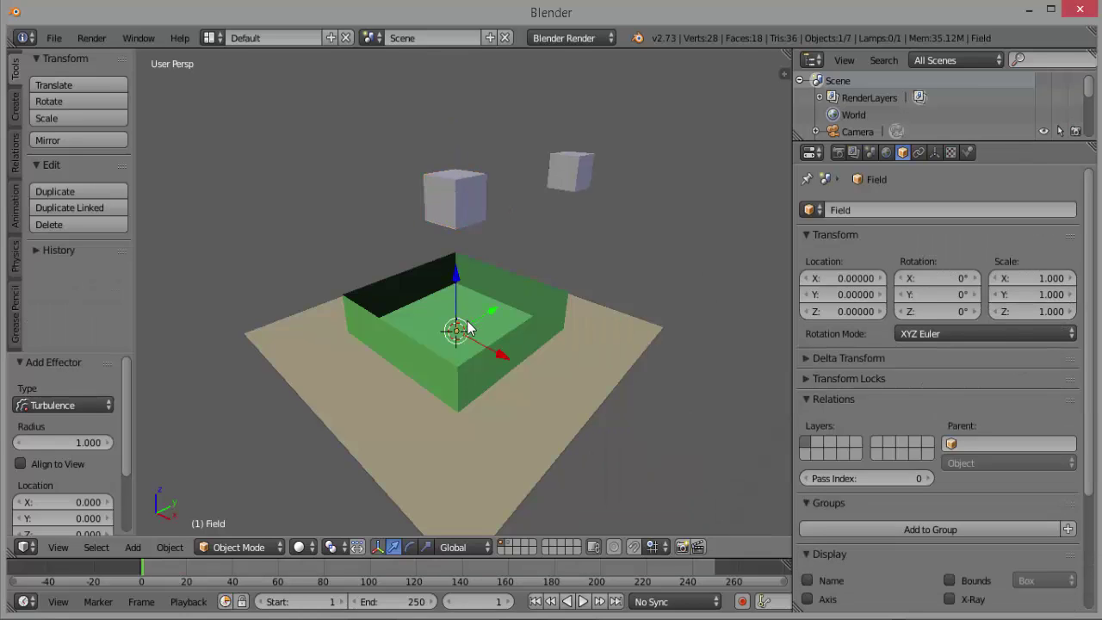
- Show the scene in wireframe and scale the turbulence field up to about 3.54 inside the box
key("z")
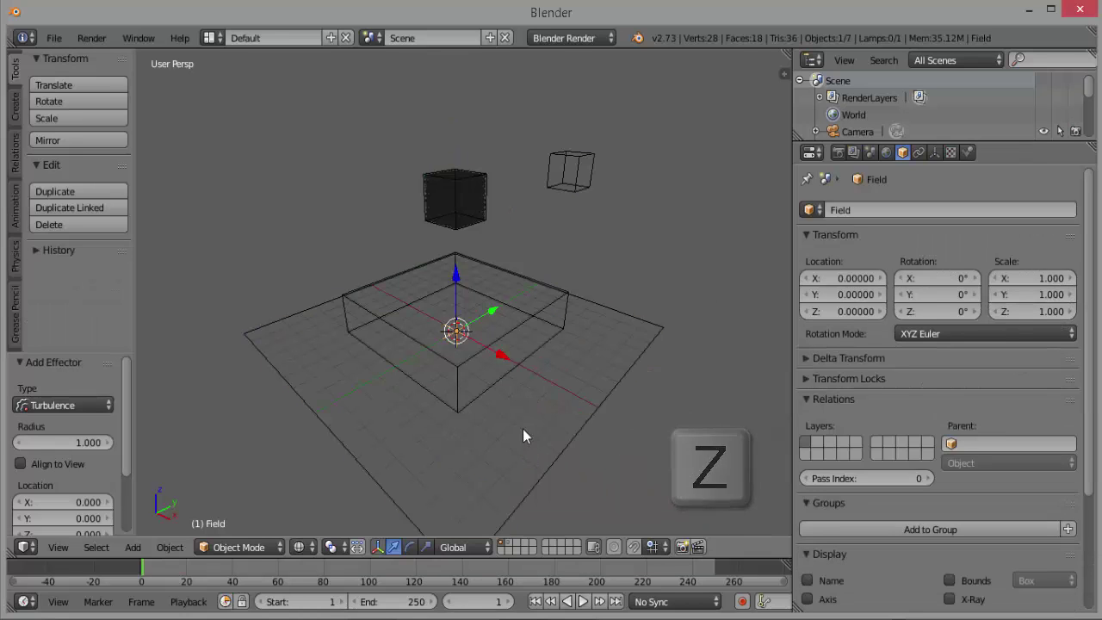
scroll(527, 413, "up", 4)
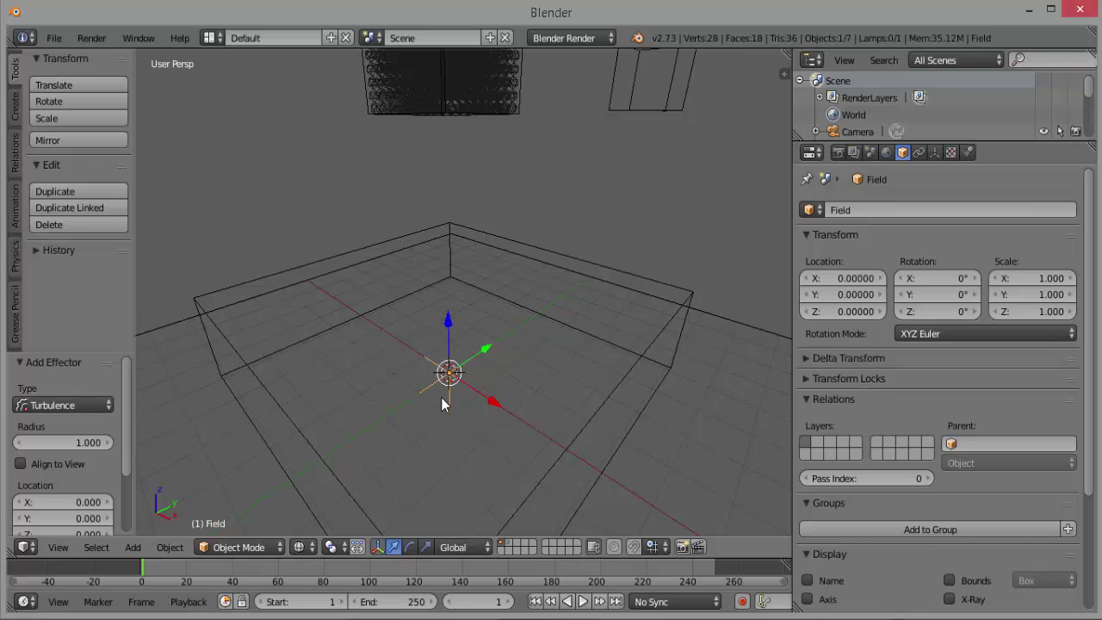
key("s")
key("s")
left_click(541, 404)
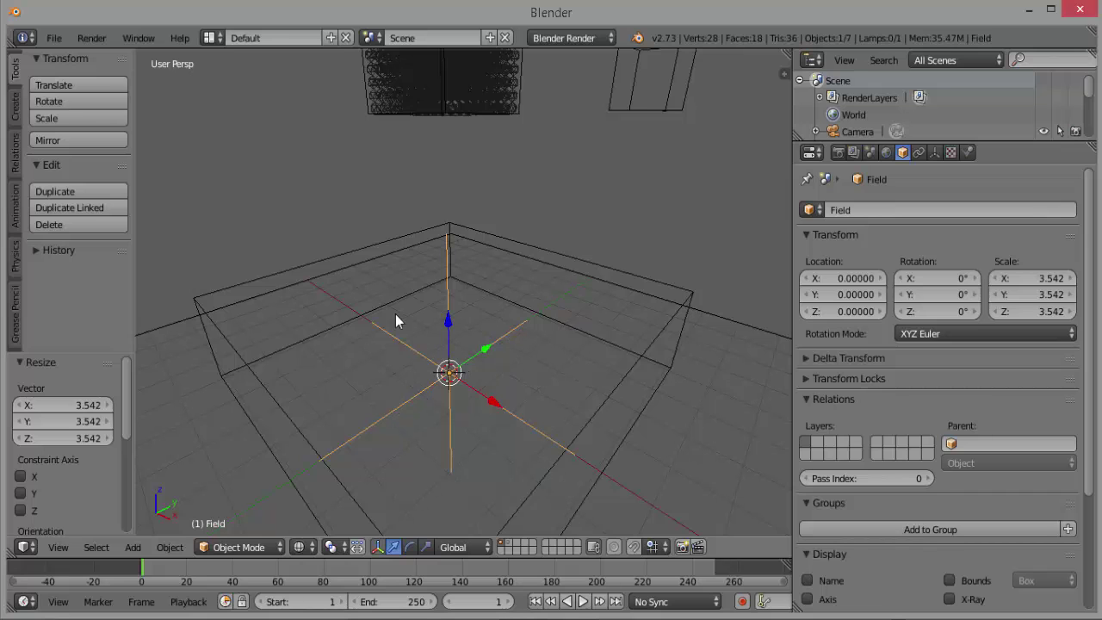
scroll(483, 374, "down", 5)
scroll(478, 374, "down", 1)
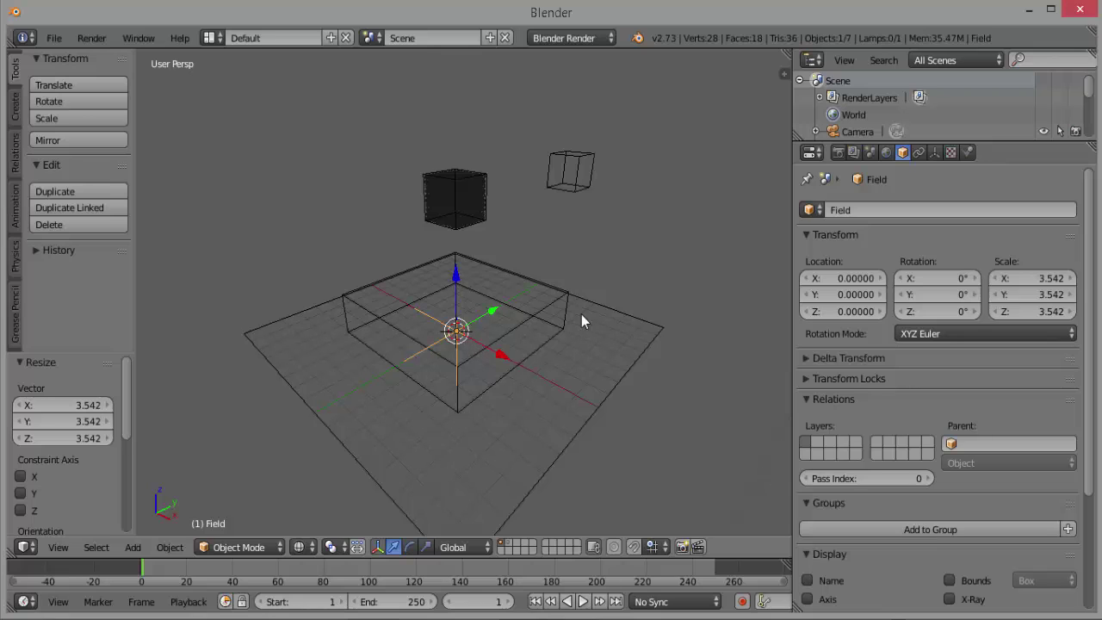
- Set the turbulence field's strength to 2.5, then restore solid shading with nothing selected
left_click(967, 152)
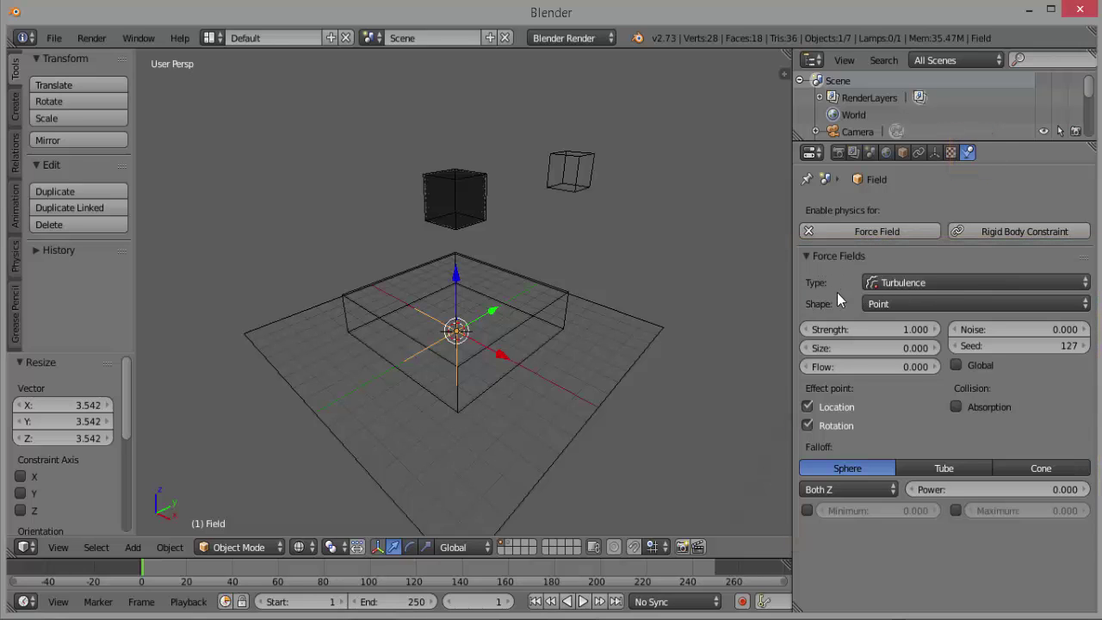
left_click(874, 332)
type("2.5")
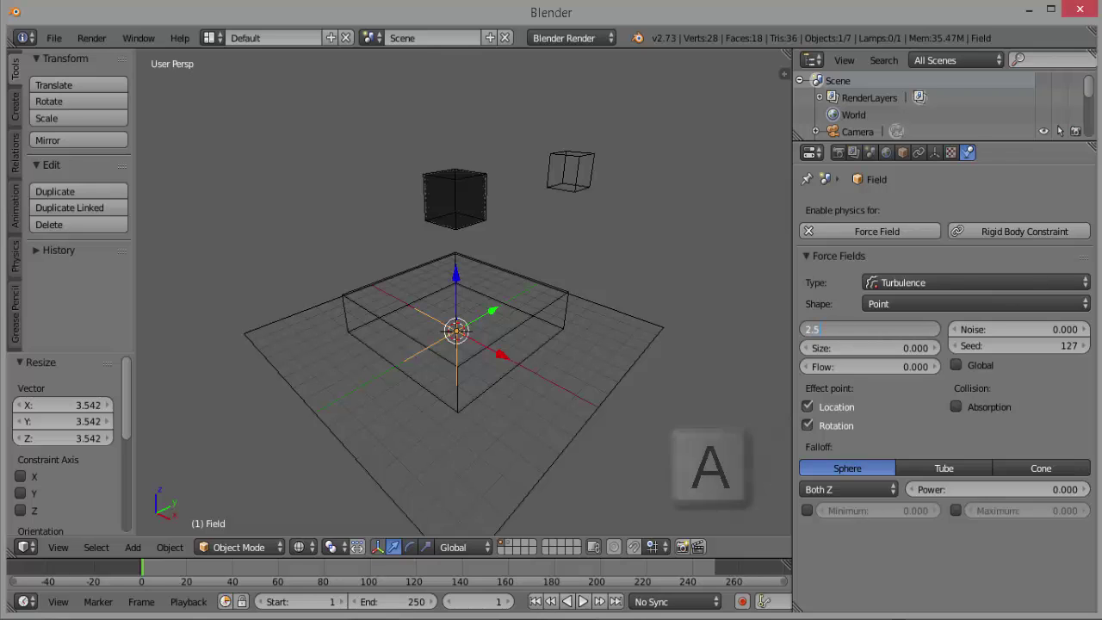
key("Return")
key("z")
key("a")
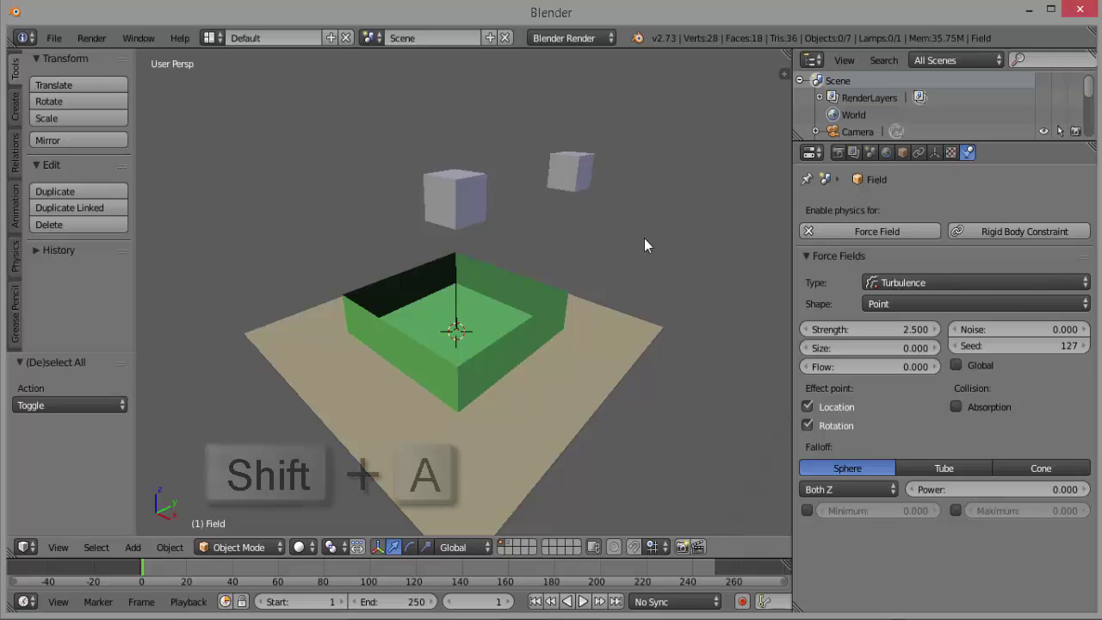
- Add a force field of type Force at the box's centre and set its strength to 2.5
key("shift+a")
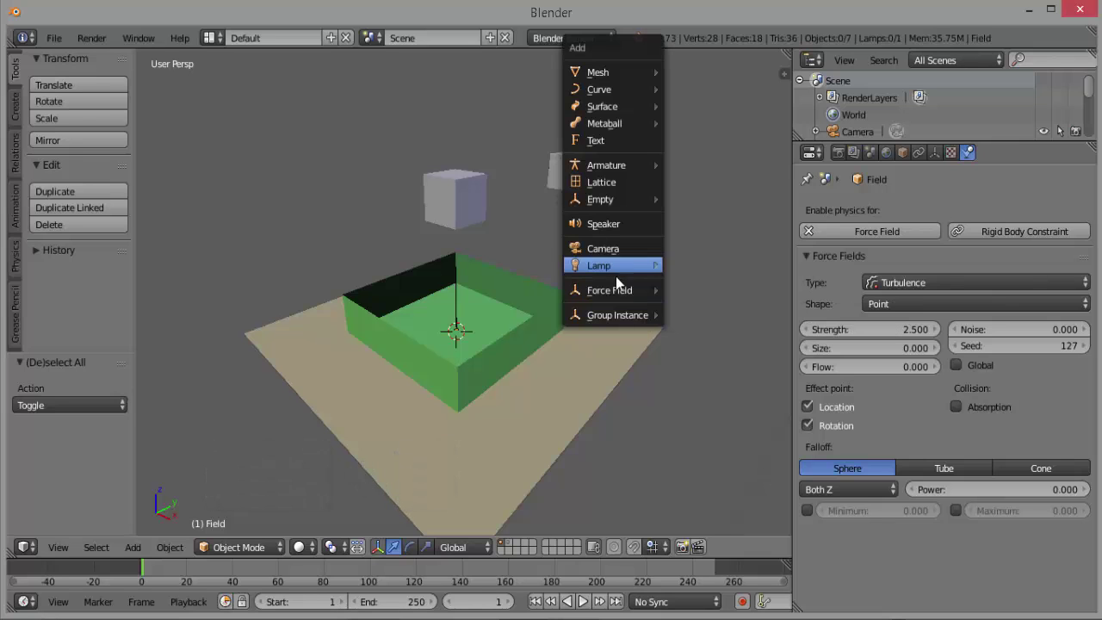
mouse_move(600, 289)
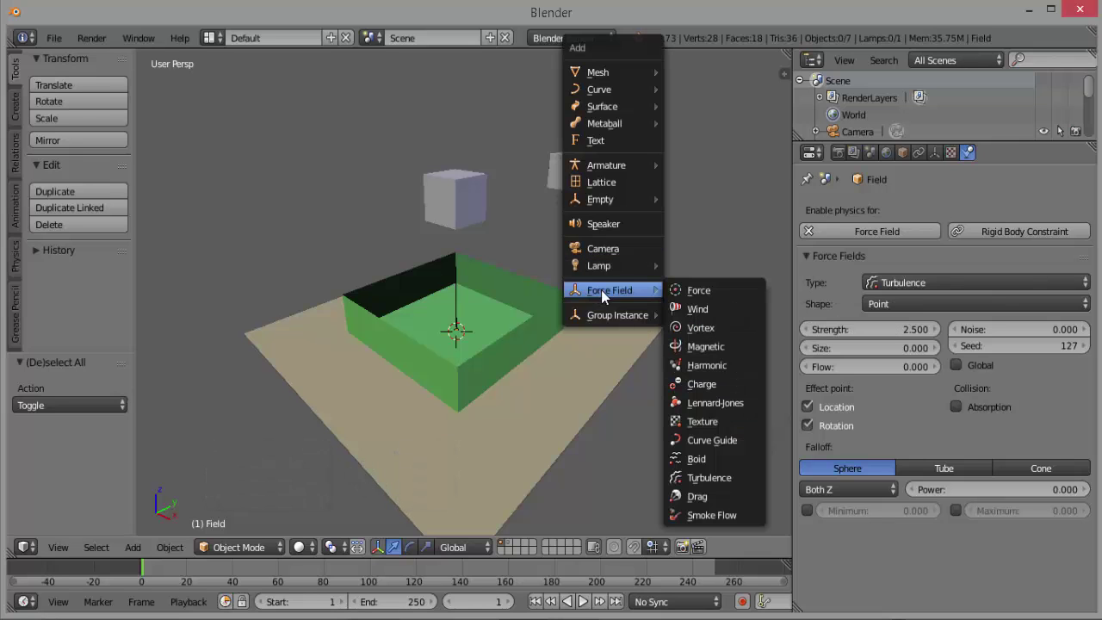
left_click(743, 296)
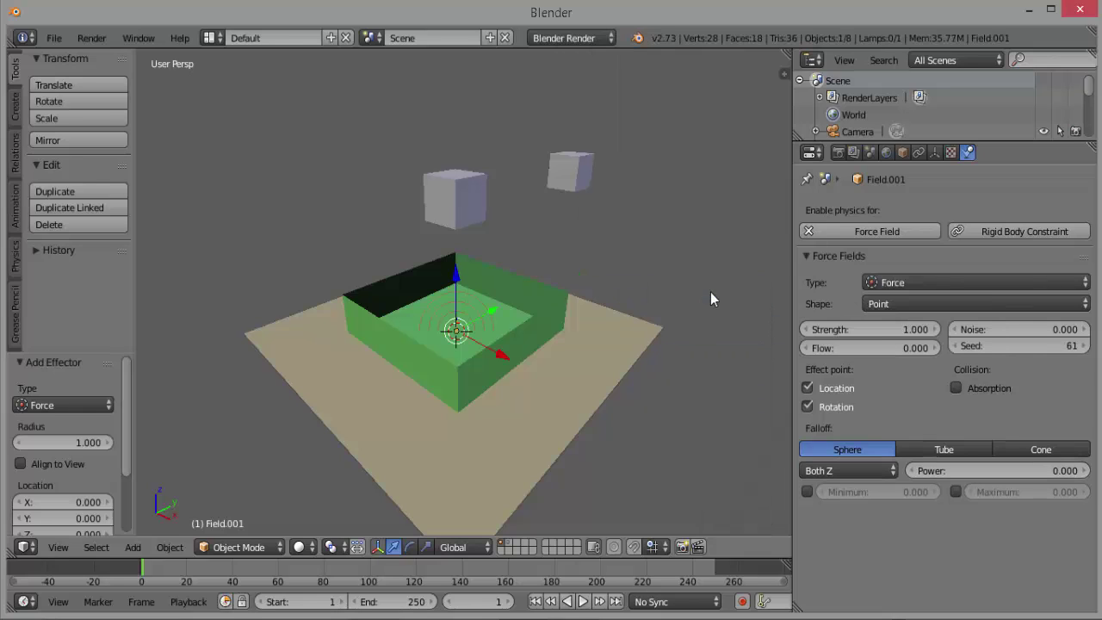
scroll(468, 325, "up", 3)
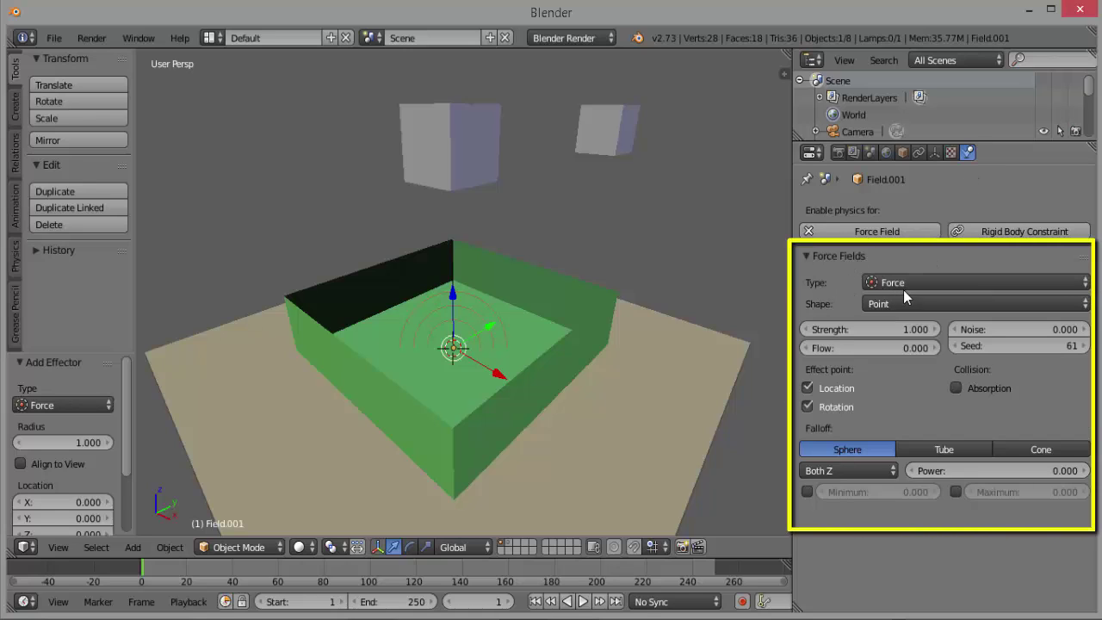
left_click(863, 331)
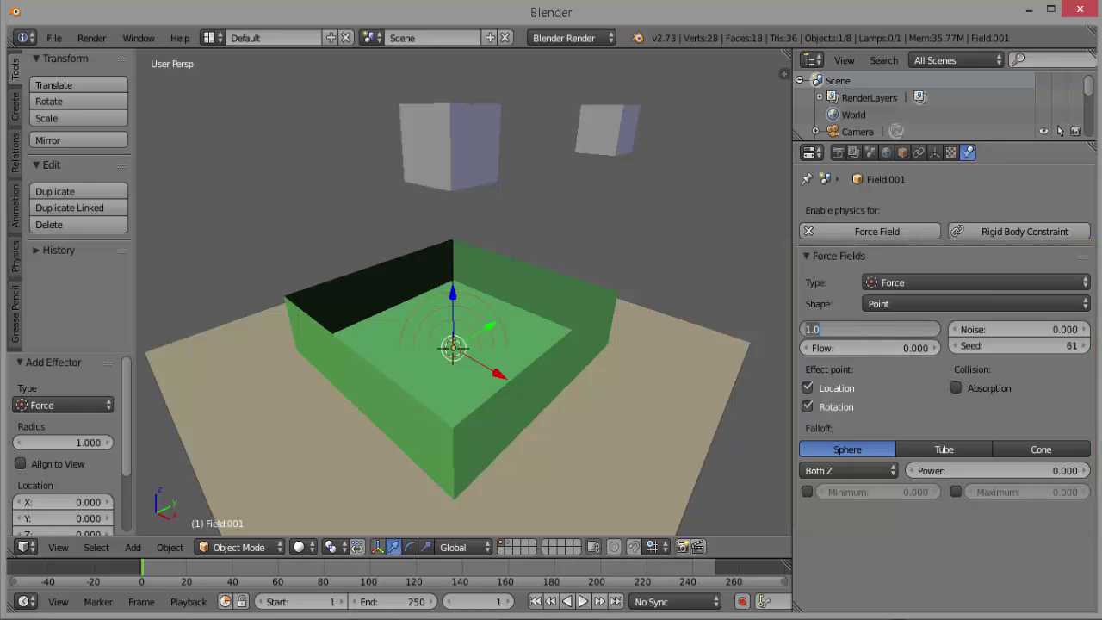
type("2.5")
key("Return")
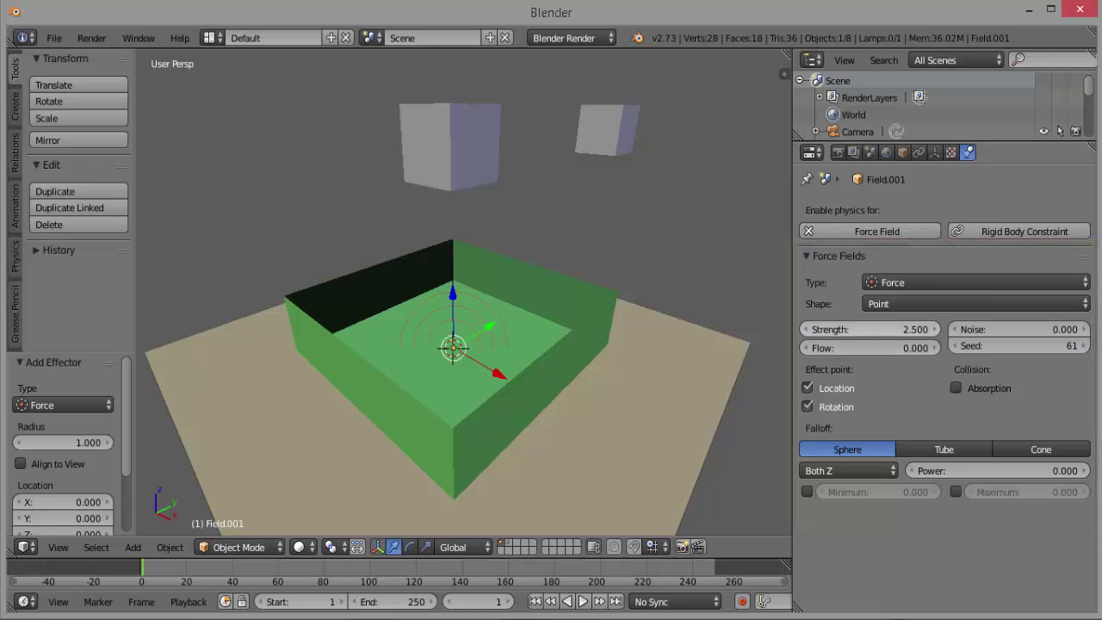
- Play the animation and examine up close how the particles scatter inside the box
scroll(625, 306, "down", 5)
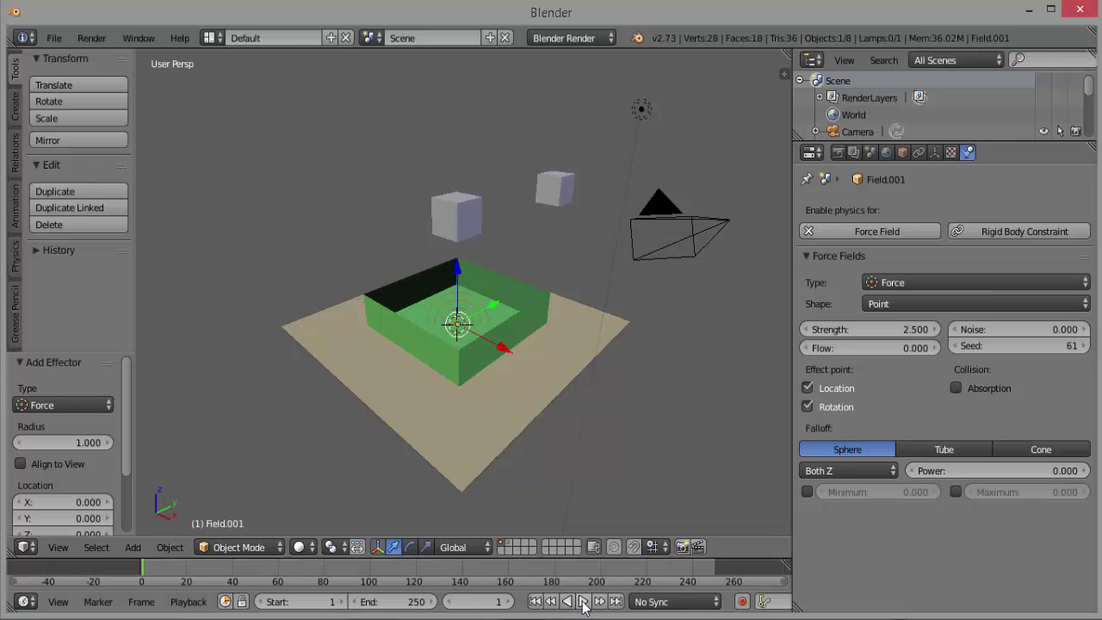
key("alt+a")
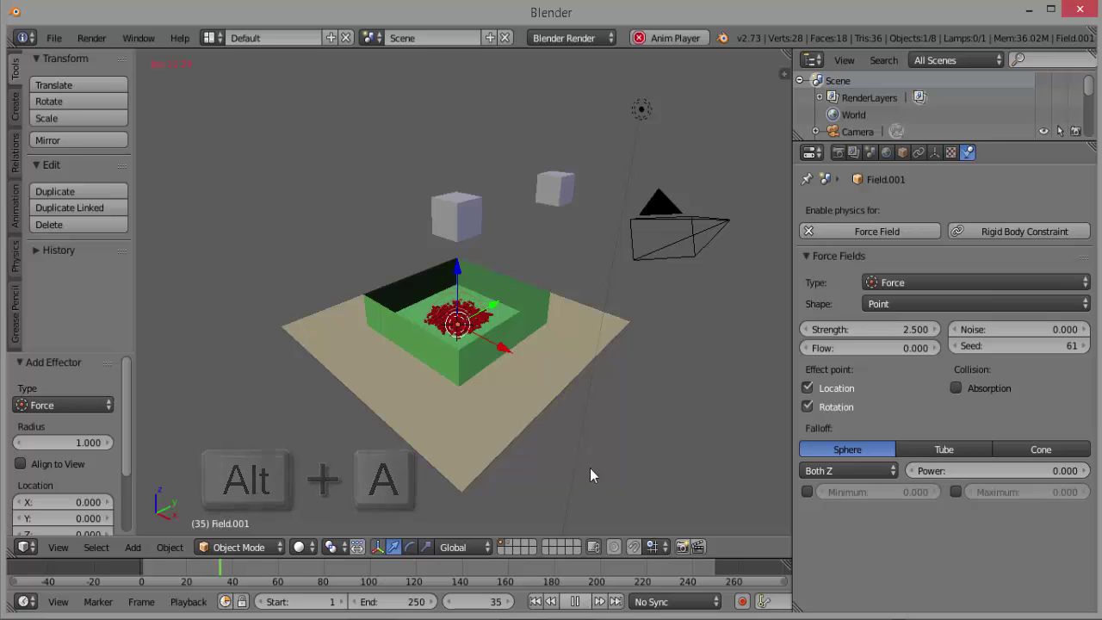
scroll(588, 456, "up", 5)
scroll(588, 456, "up", 2)
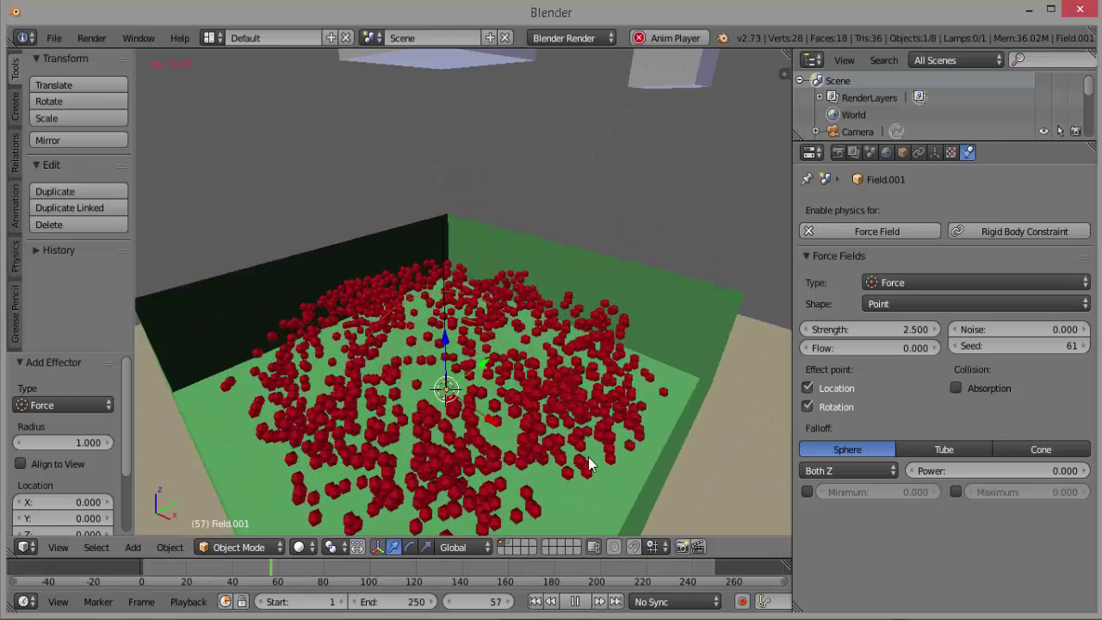
scroll(588, 457, "down", 2)
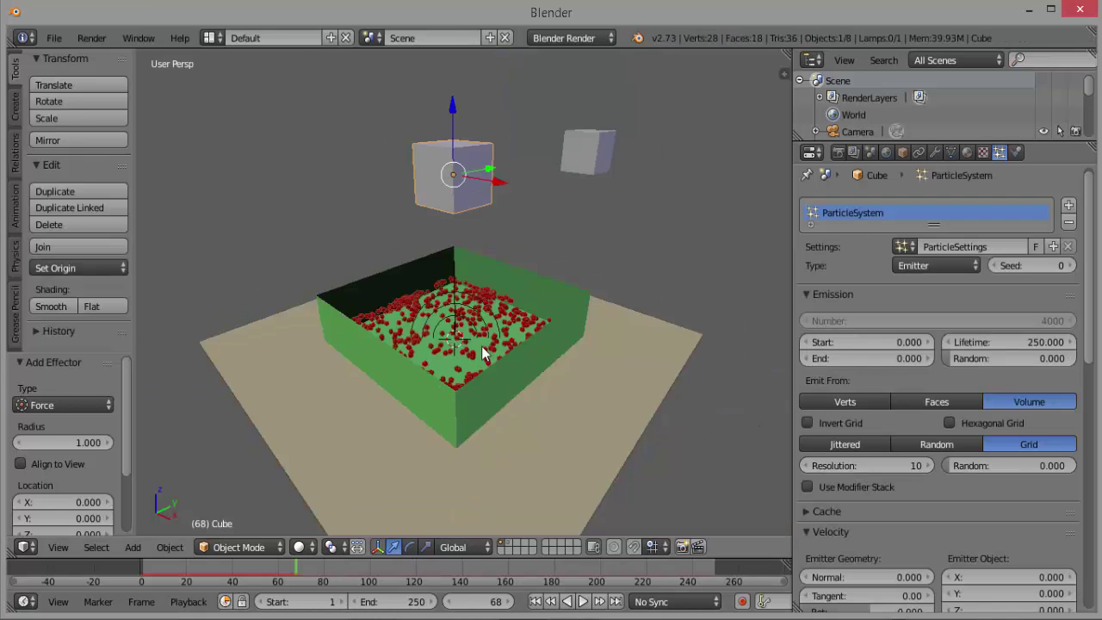
- Render frame 68 to check the scattered particles, and close the render
scroll(482, 346, "down", 2)
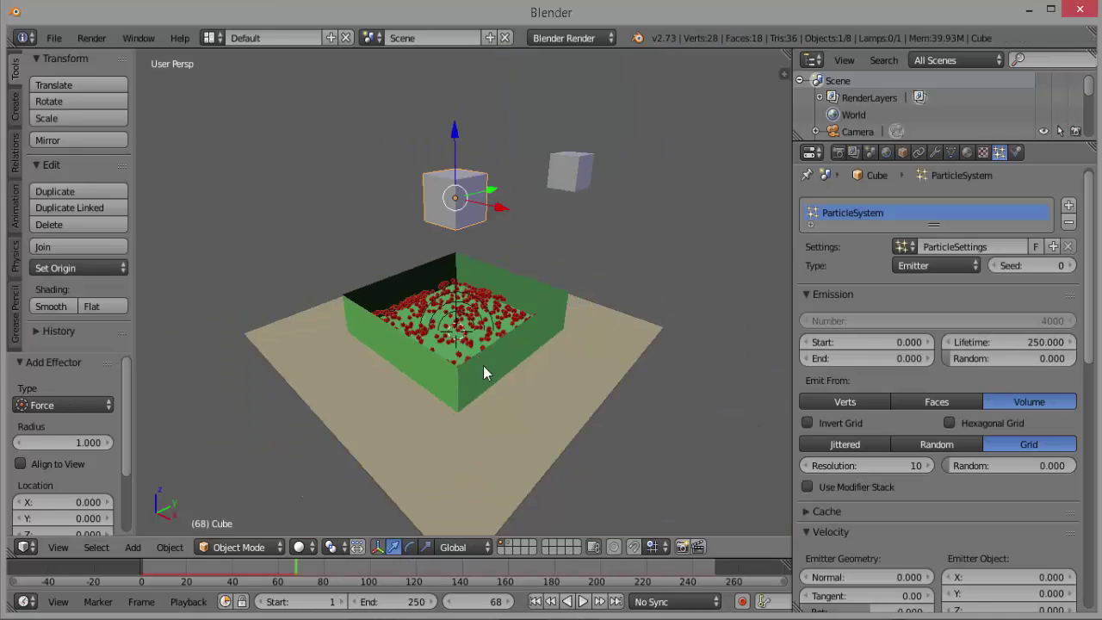
key("F12")
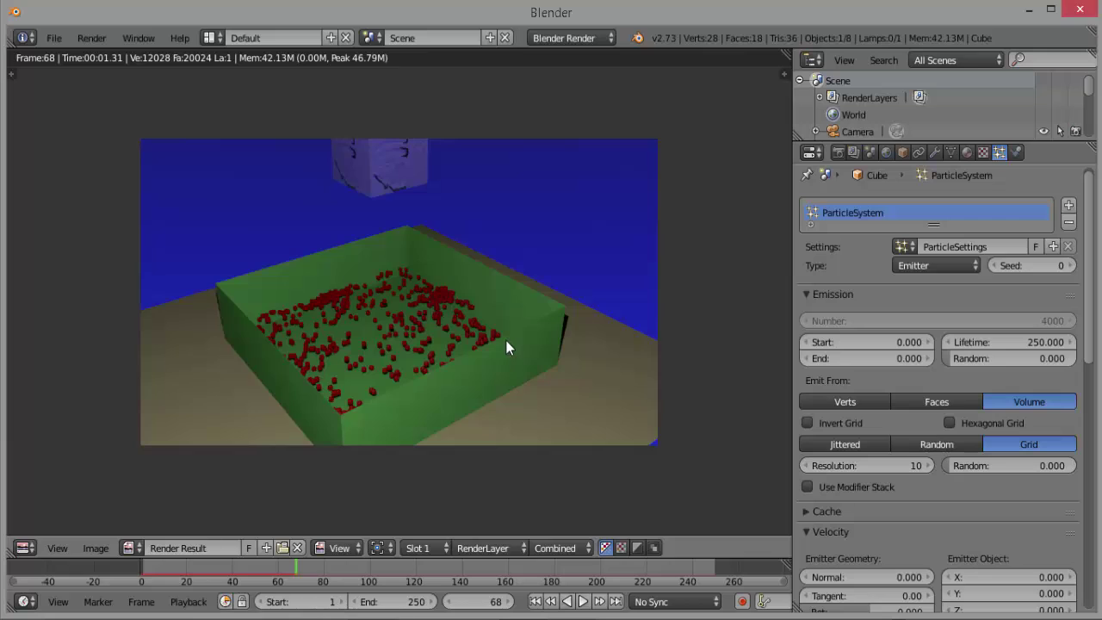
key("Escape")
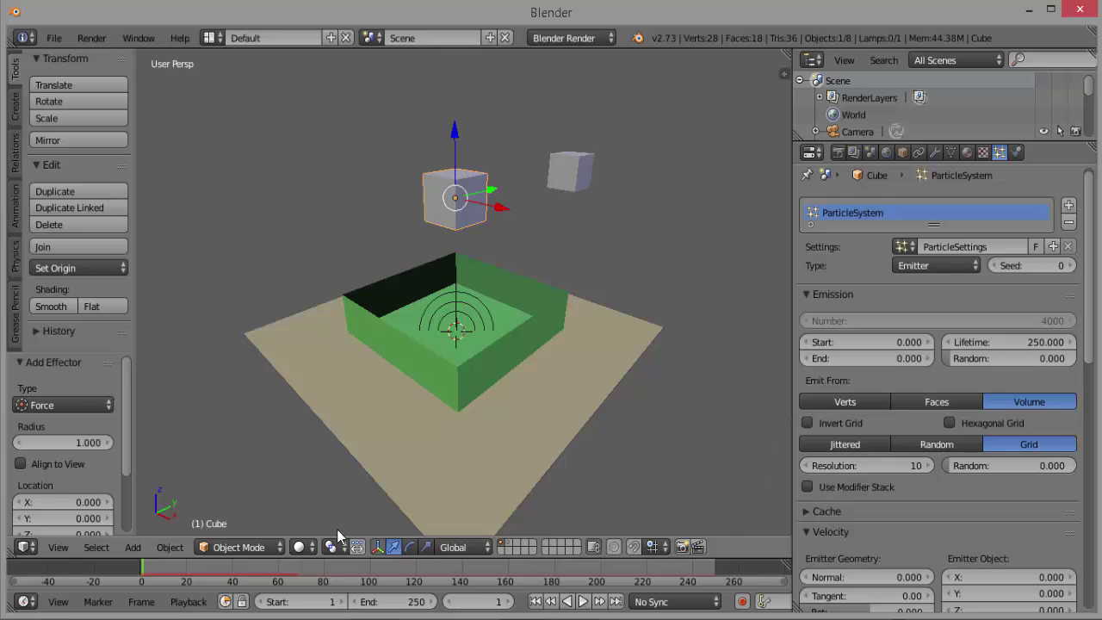
- Switch to the camera view and play the first few frames to watch the particles leave the emitter cube
key("KP_0")
left_click(583, 601)
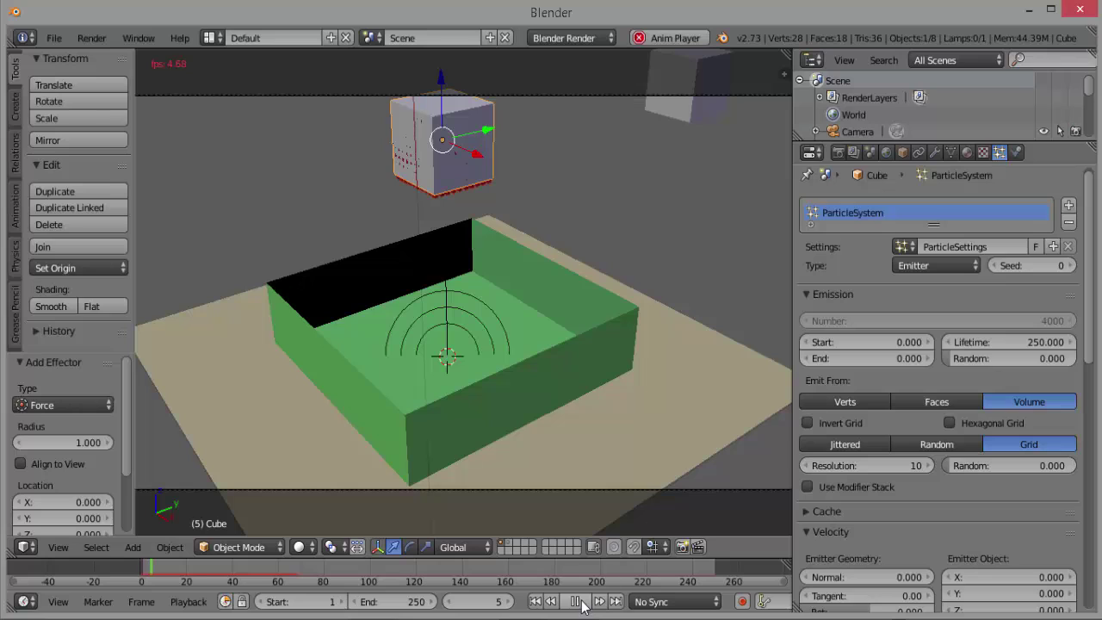
left_click(576, 601)
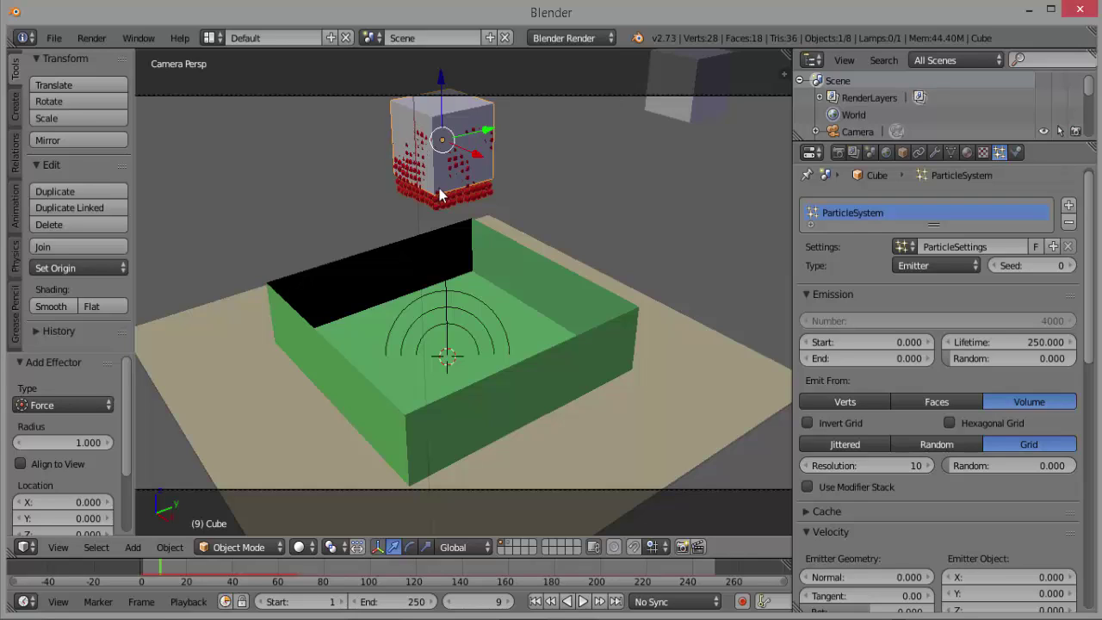
- Enclose the emitter cube with the spare cube, moved about -10.68 along Y and scaled about 1.116 times, and return to frame 1
right_click(678, 115)
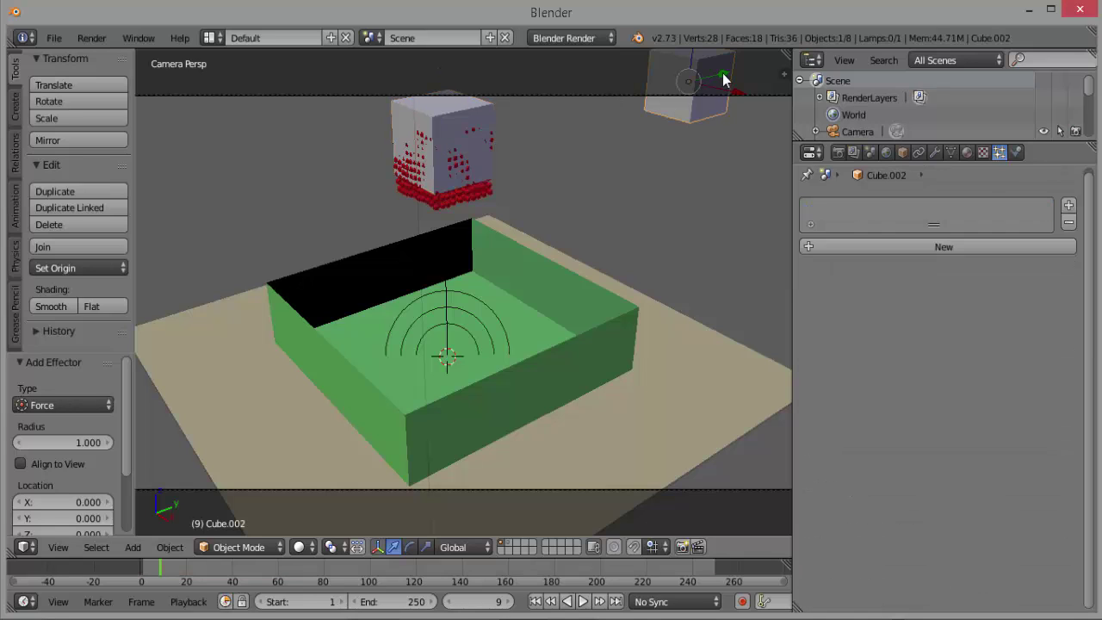
left_click_drag(719, 74, 477, 143)
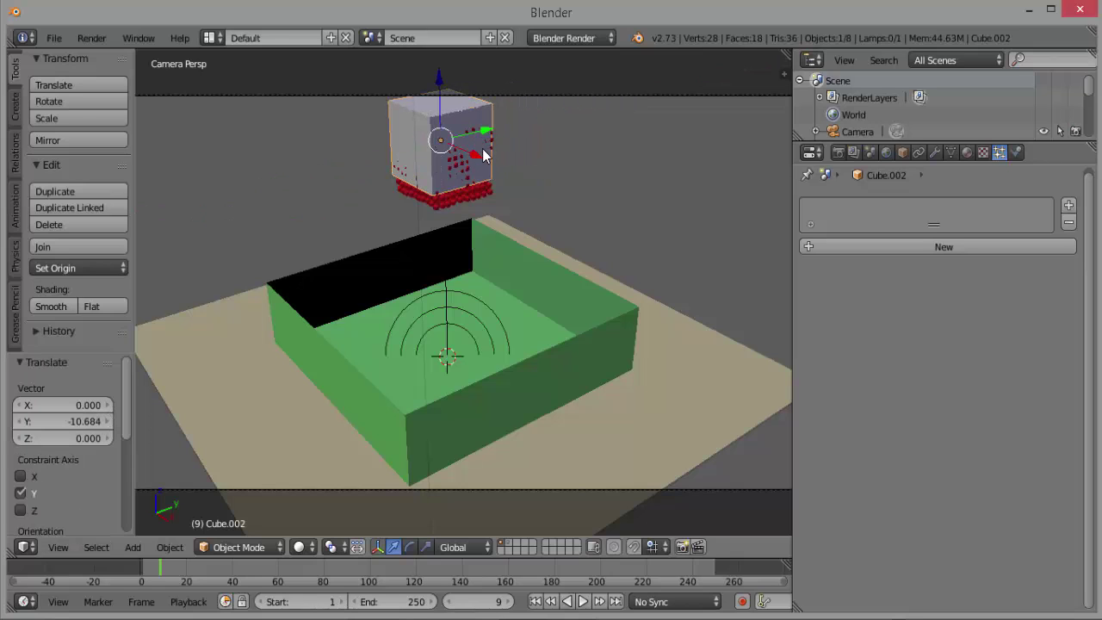
key("s")
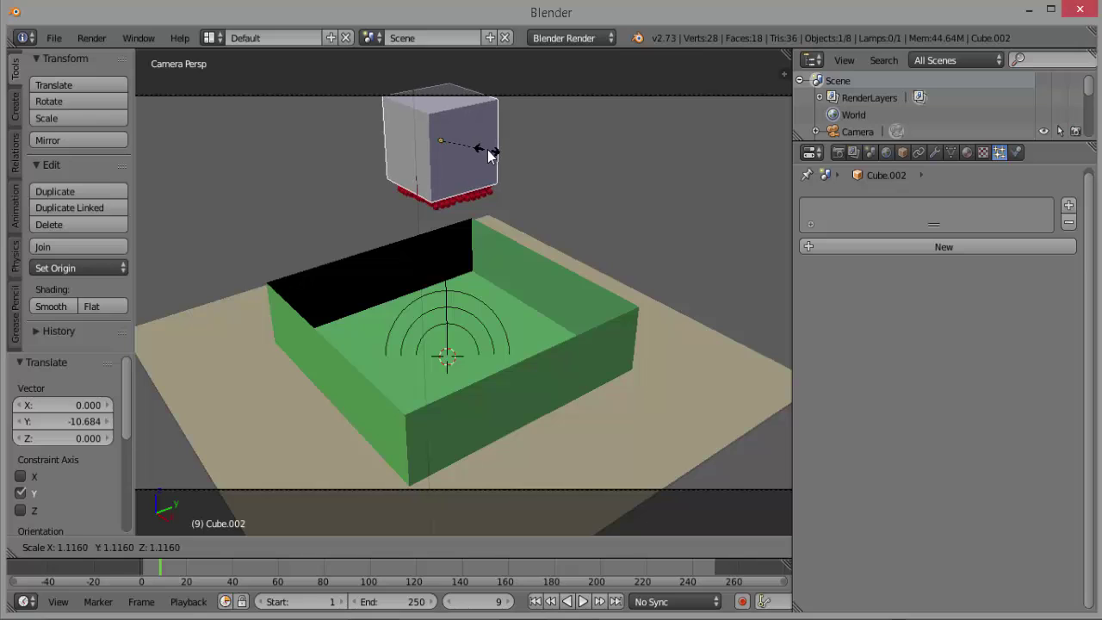
left_click(497, 155)
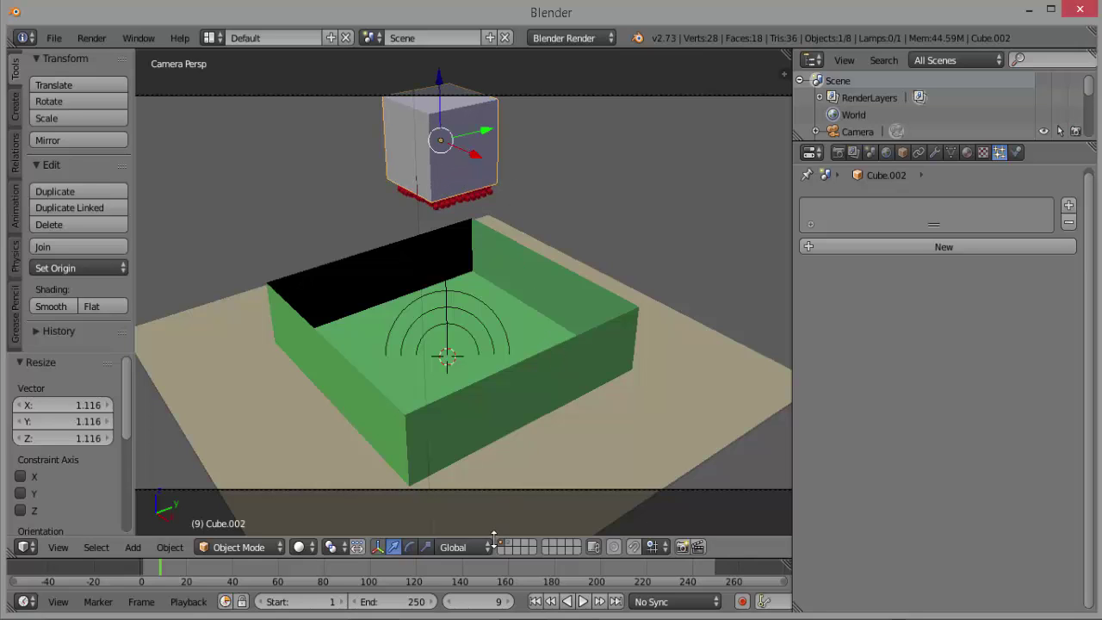
left_click(535, 600)
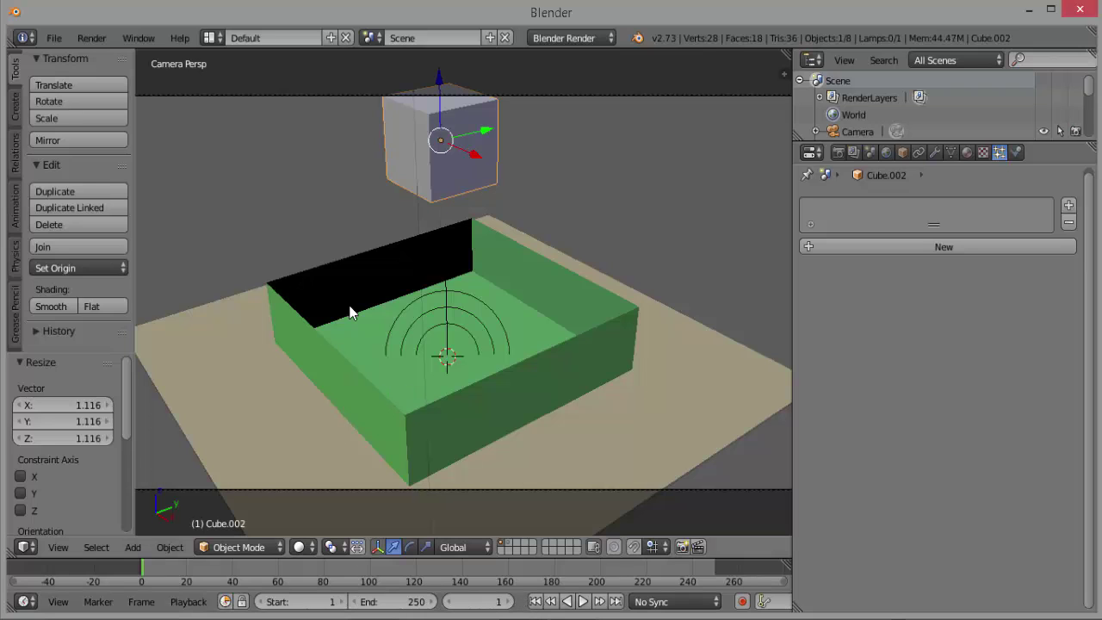
- Play the animation in camera view to about frame 56 to check the particles falling from the enclosed emitter into the box
left_click(583, 603)
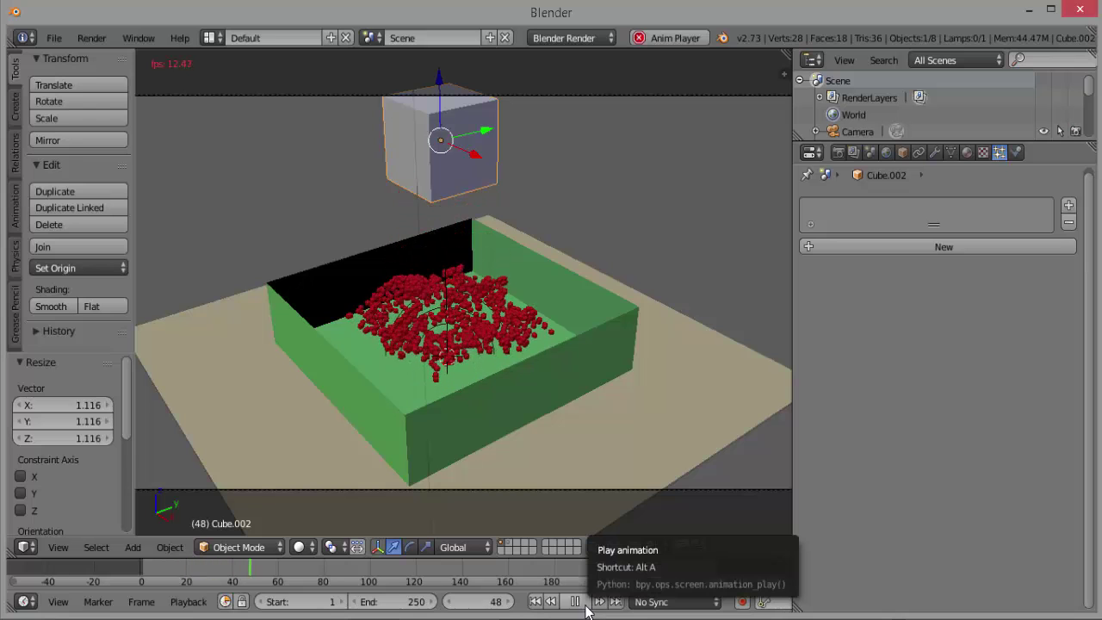
left_click(584, 602)
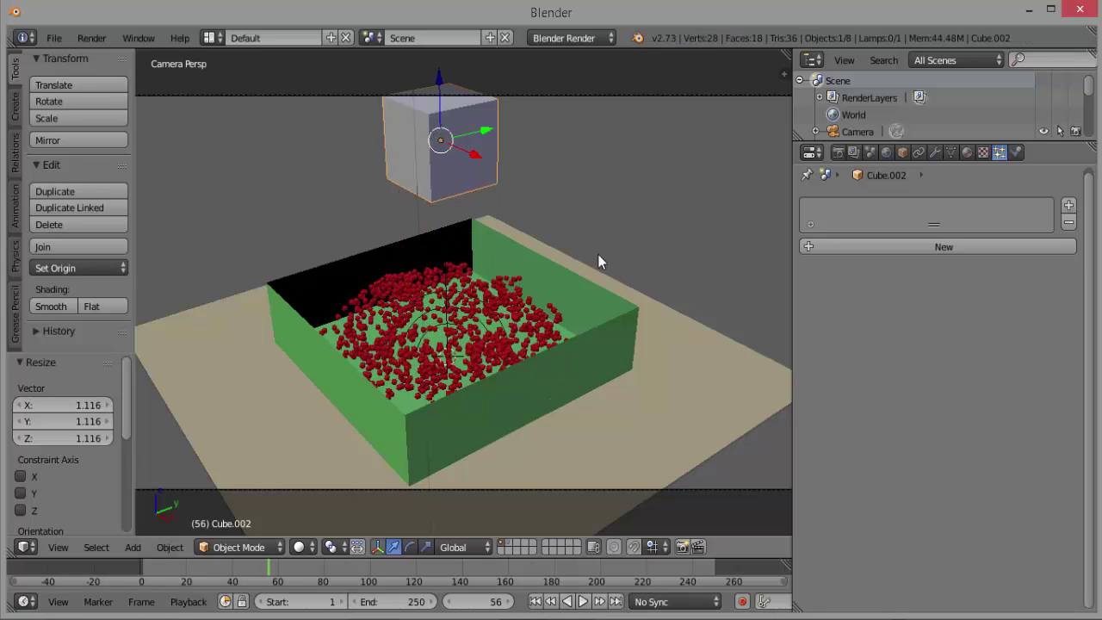
scroll(598, 255, "down", 1)
scroll(599, 262, "down", 1)
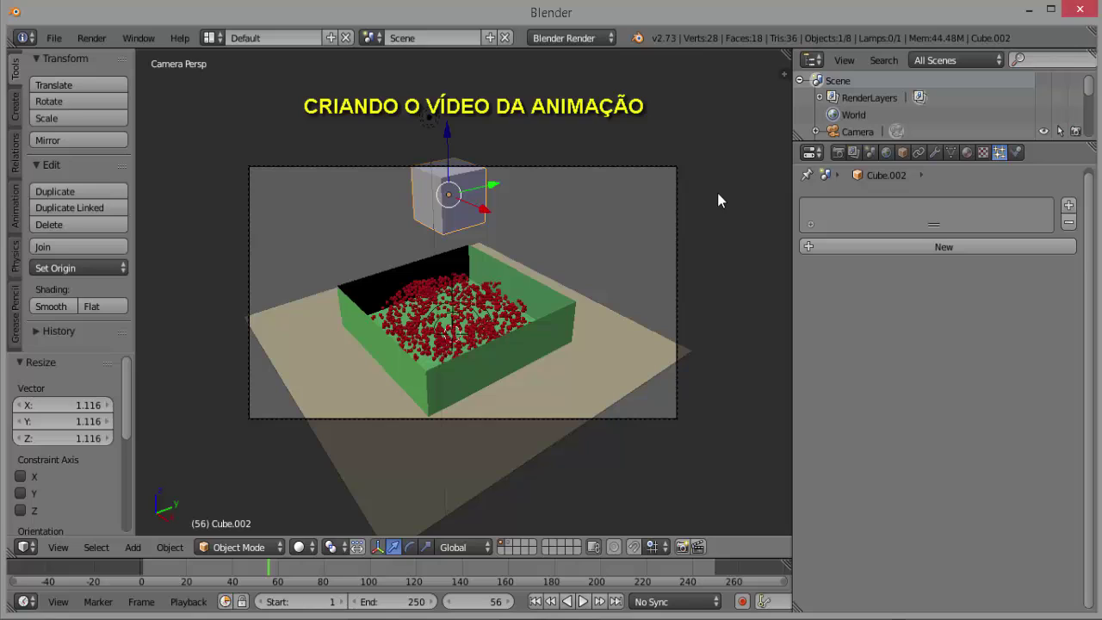
- Apply the HDTV 720p render preset to the scene's output dimensions
left_click(841, 154)
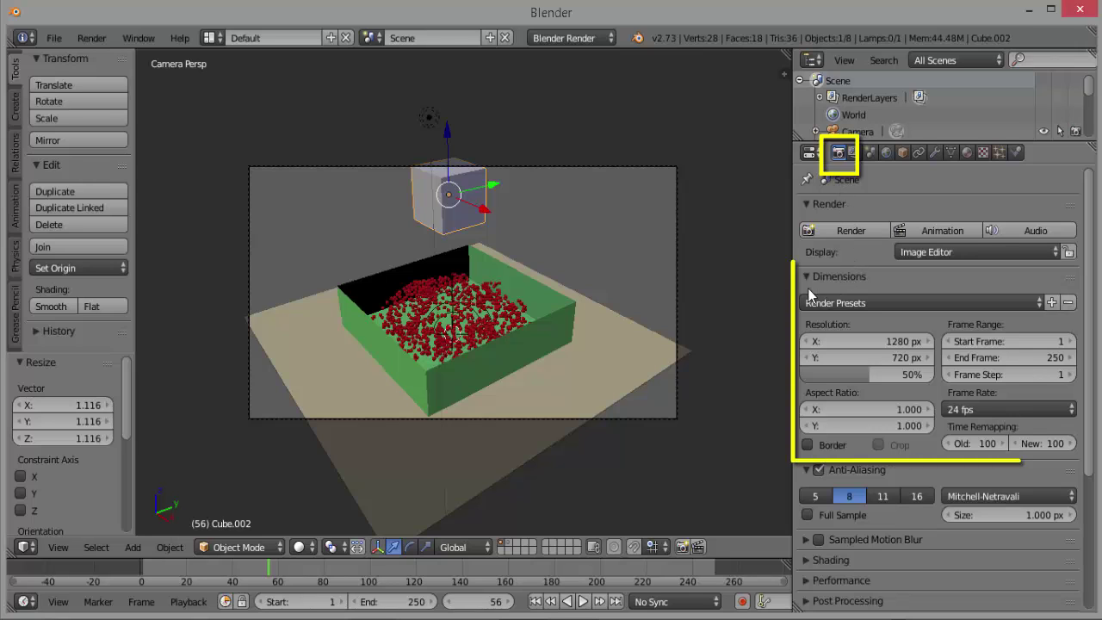
left_click(1038, 301)
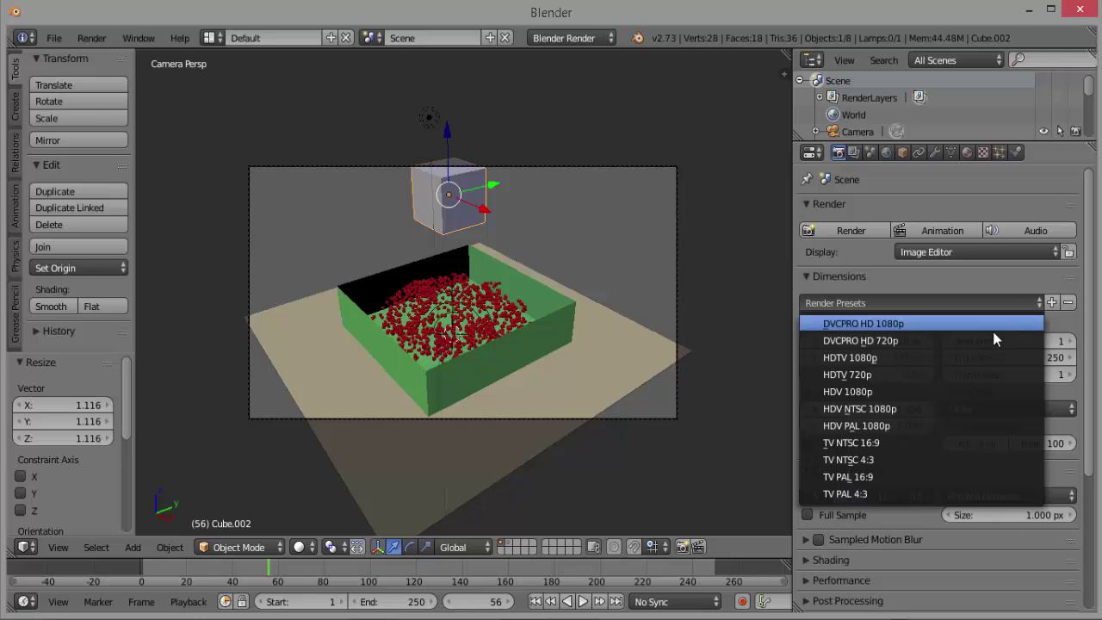
left_click(862, 376)
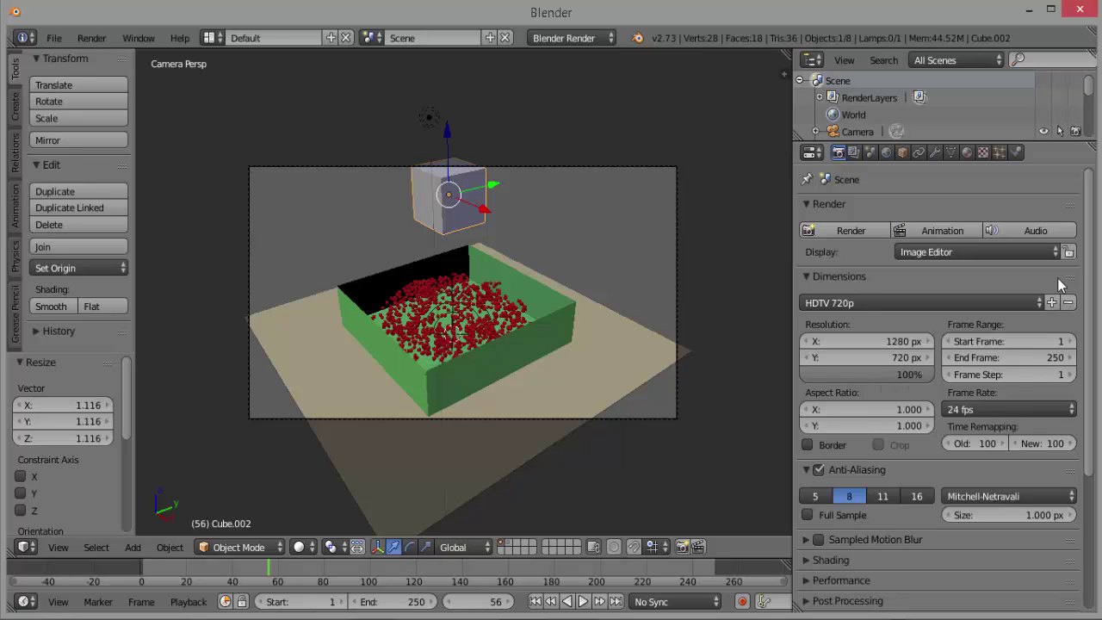
- Choose AVI JPEG as the output movie format and render the full animation, frames 1 to 250
left_click_drag(1090, 221, 1090, 395)
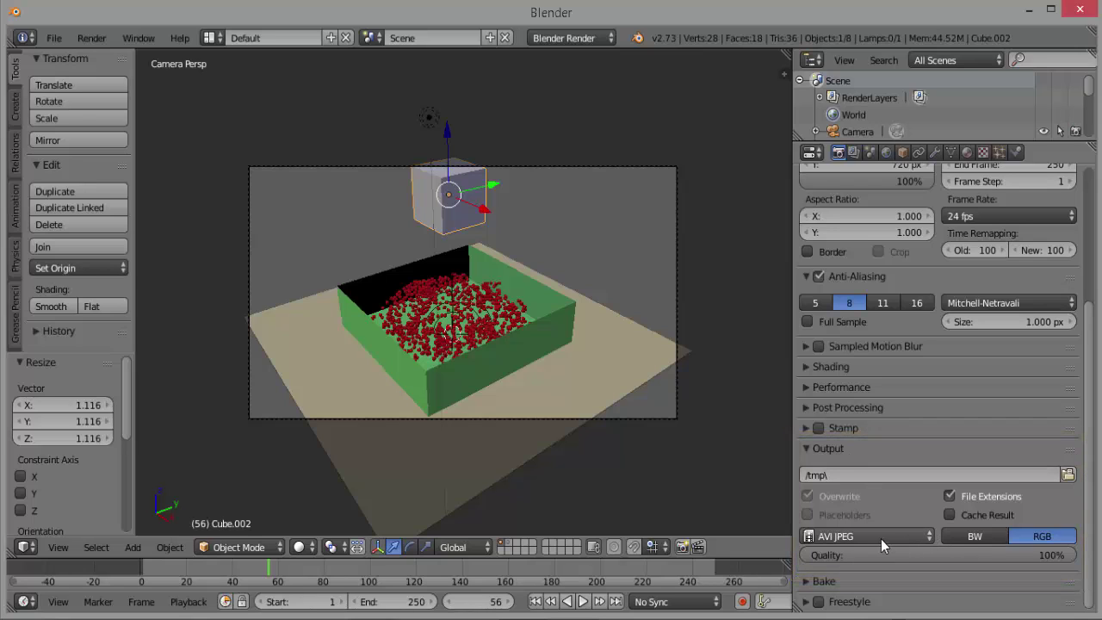
left_click(930, 536)
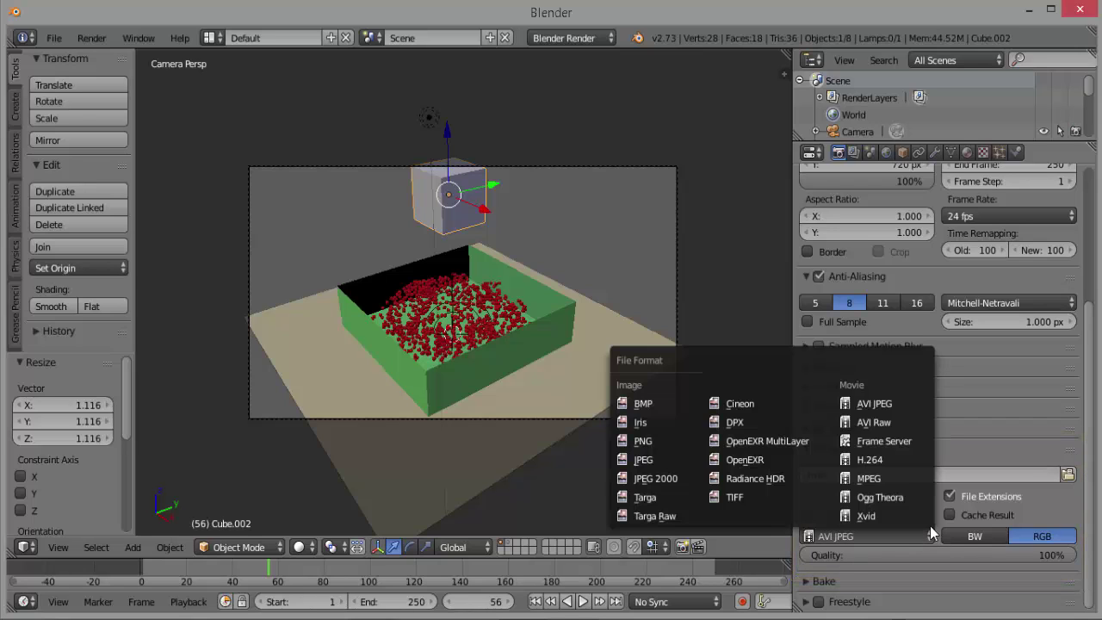
left_click(898, 403)
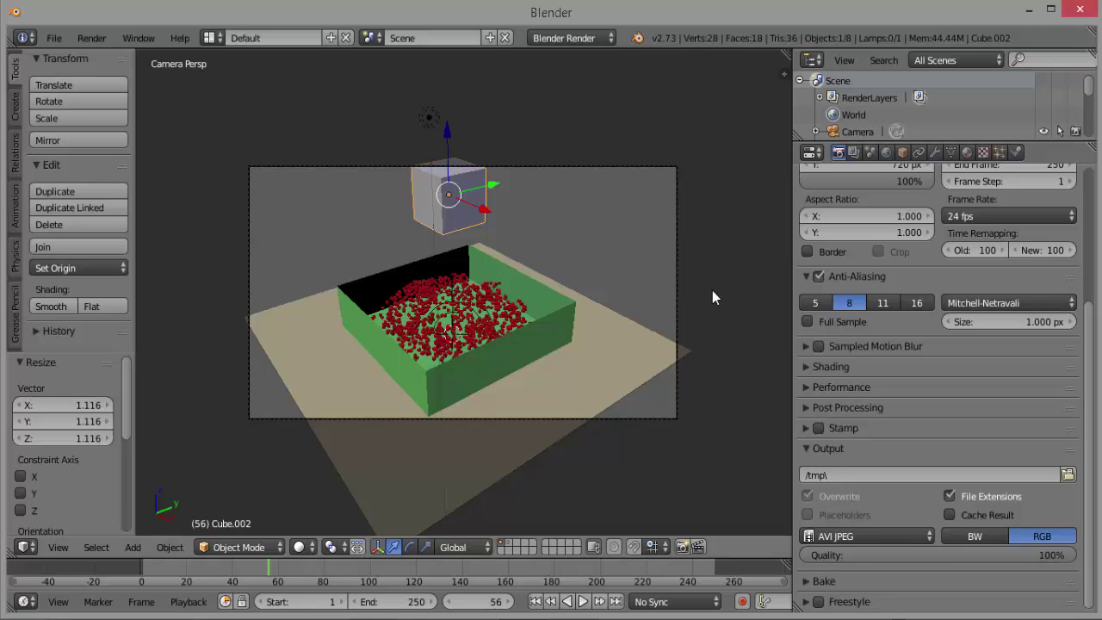
left_click_drag(1090, 325, 1093, 174)
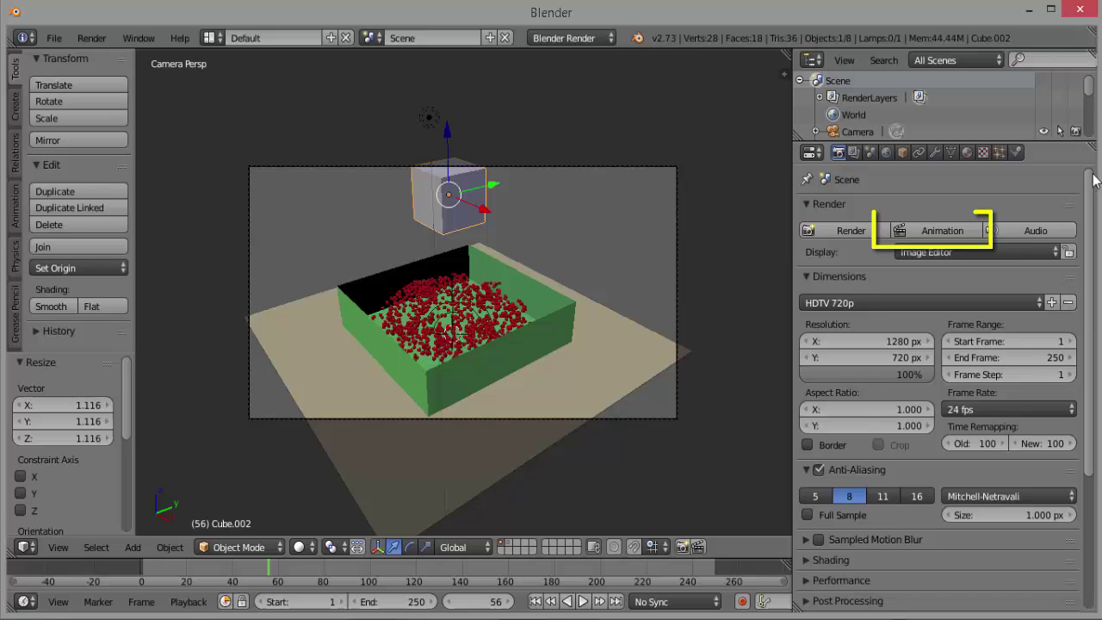
left_click(938, 231)
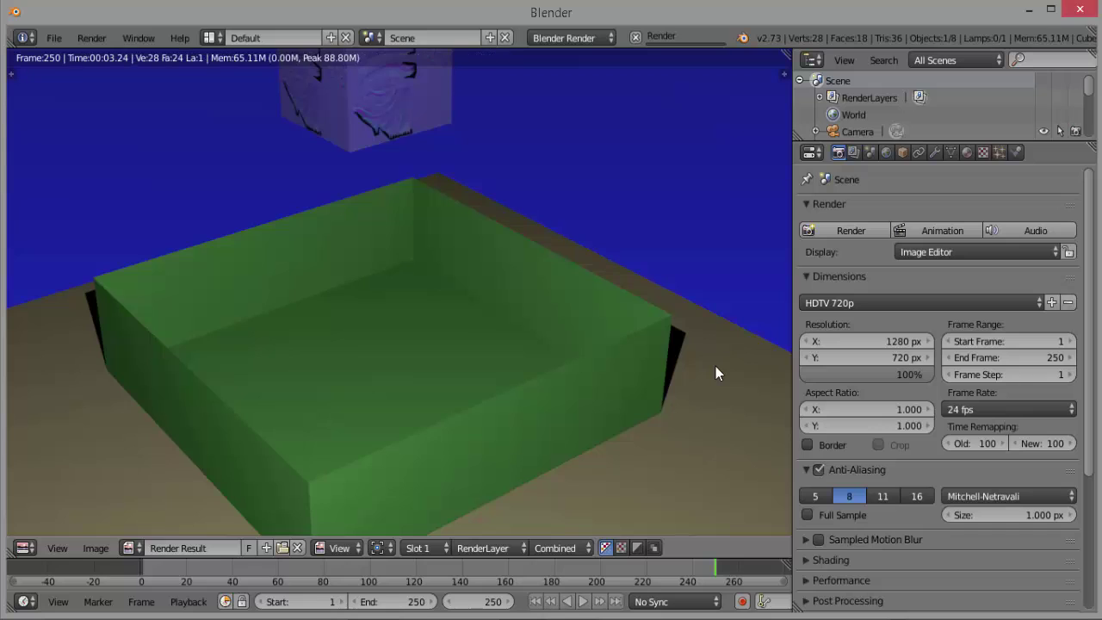
- Play back the rendered animation to review the particle motion, and close the player window
left_click(91, 38)
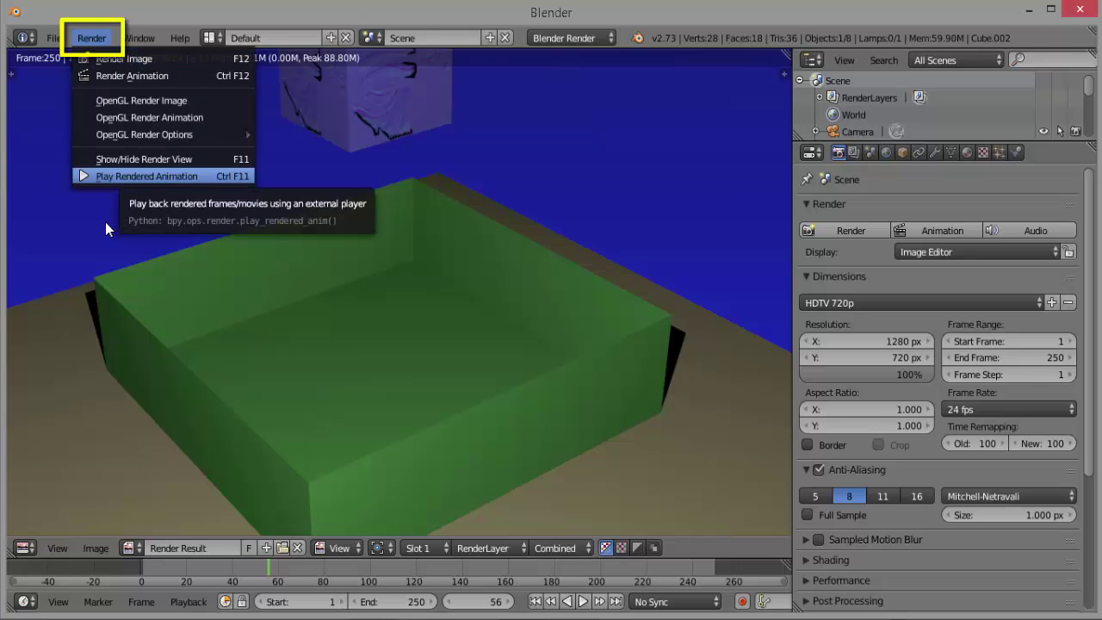
left_click(126, 176)
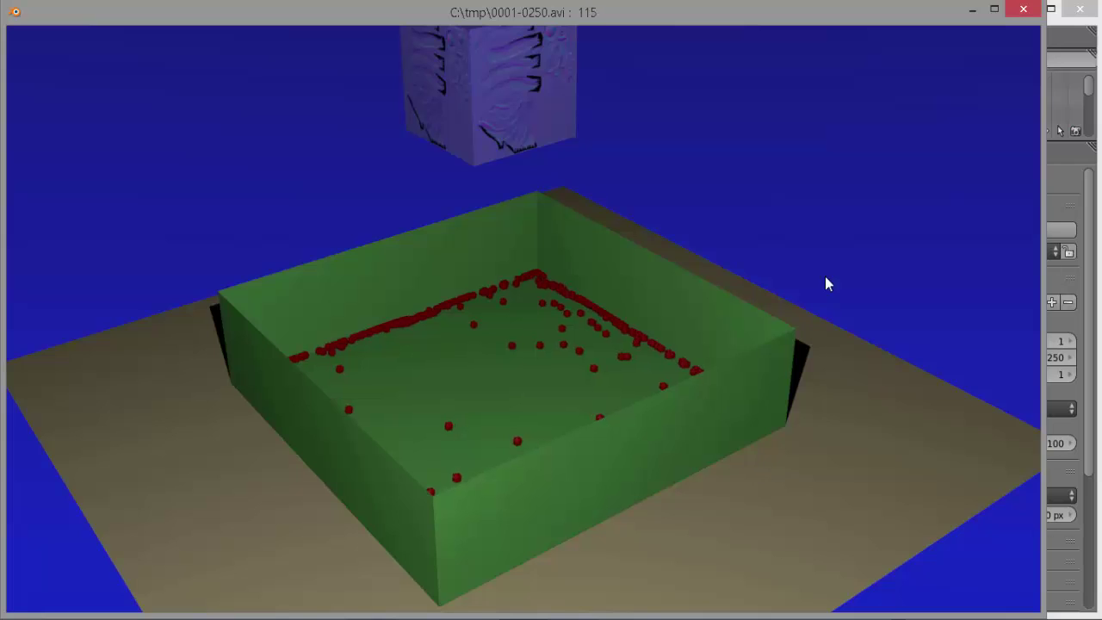
left_click(1024, 10)
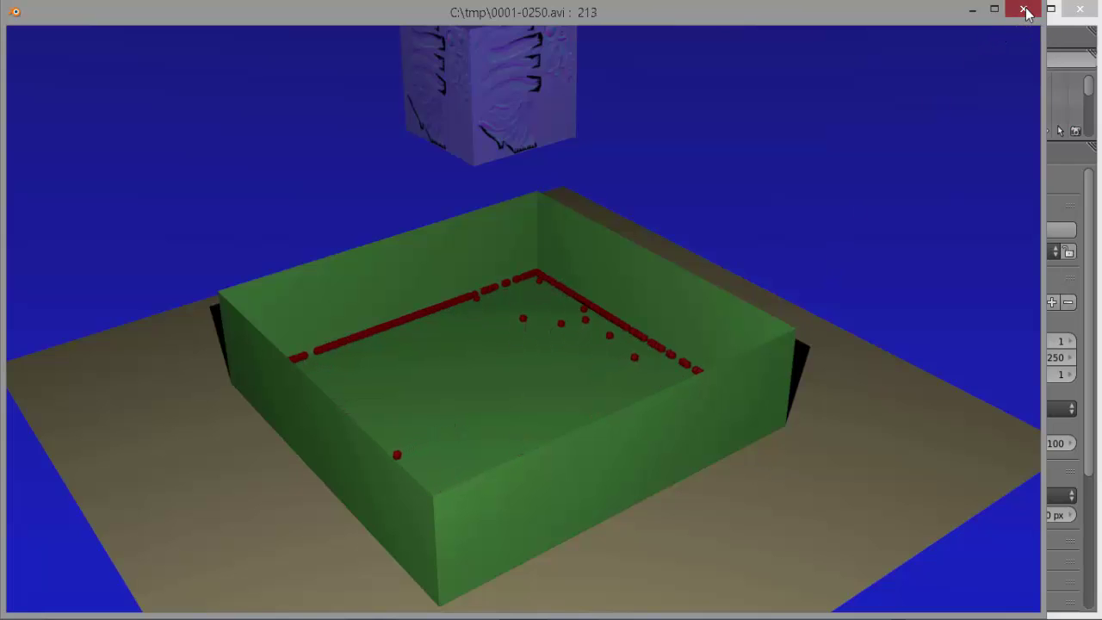